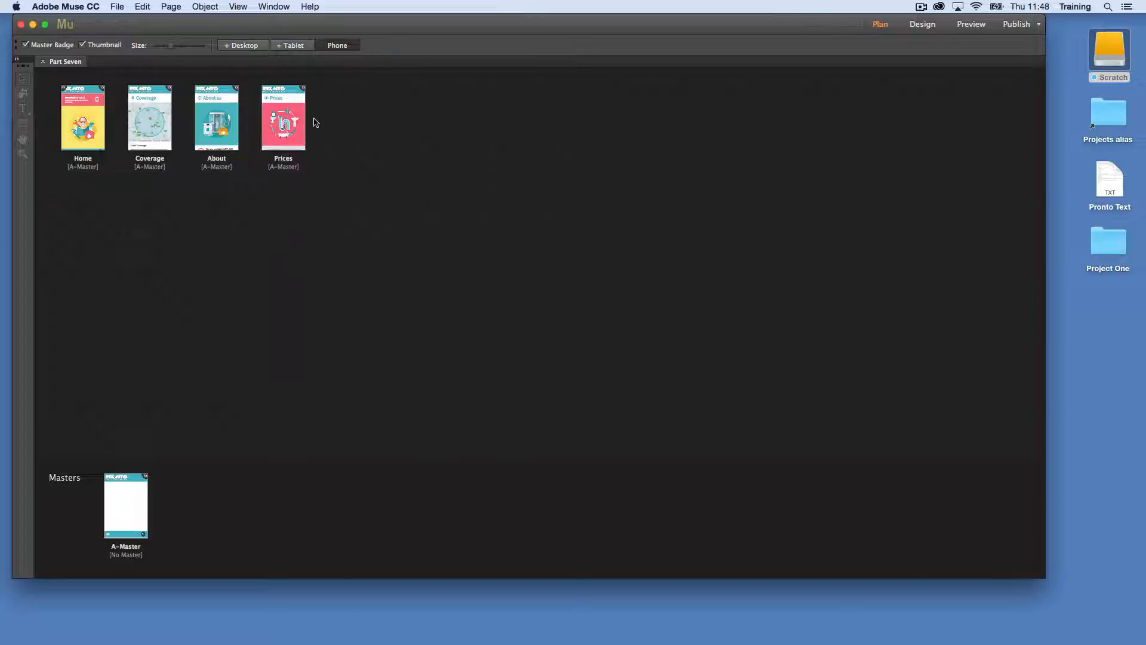
- Add a new page after Prices in the phone site plan, name it Contact, and open it for design
left_click(312, 117)
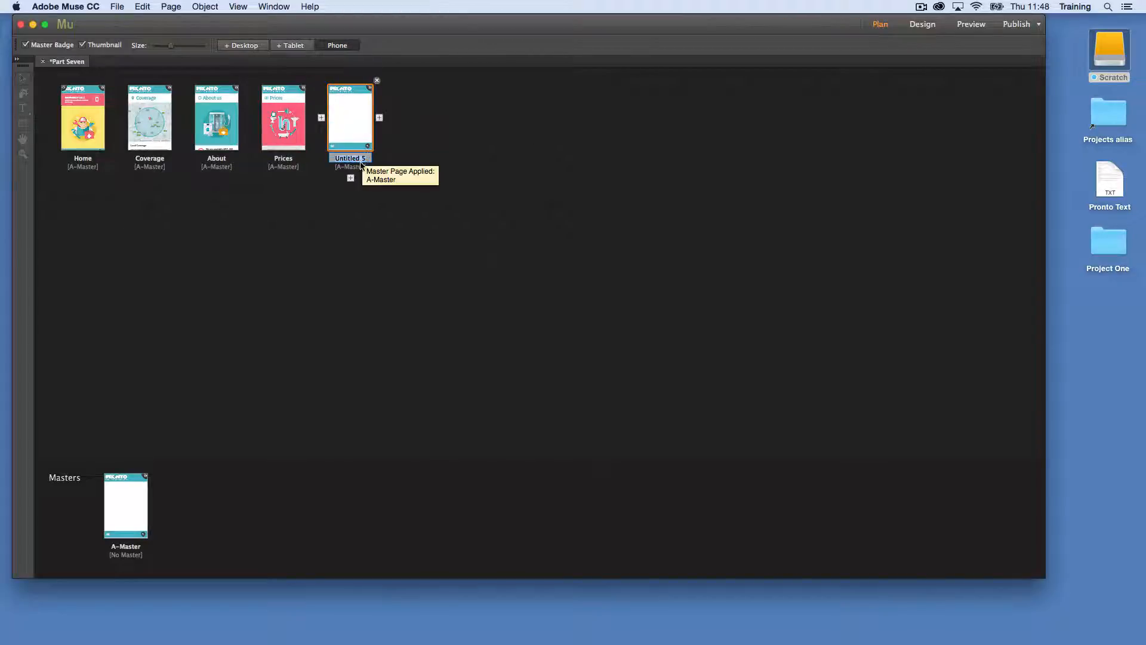
type("Co")
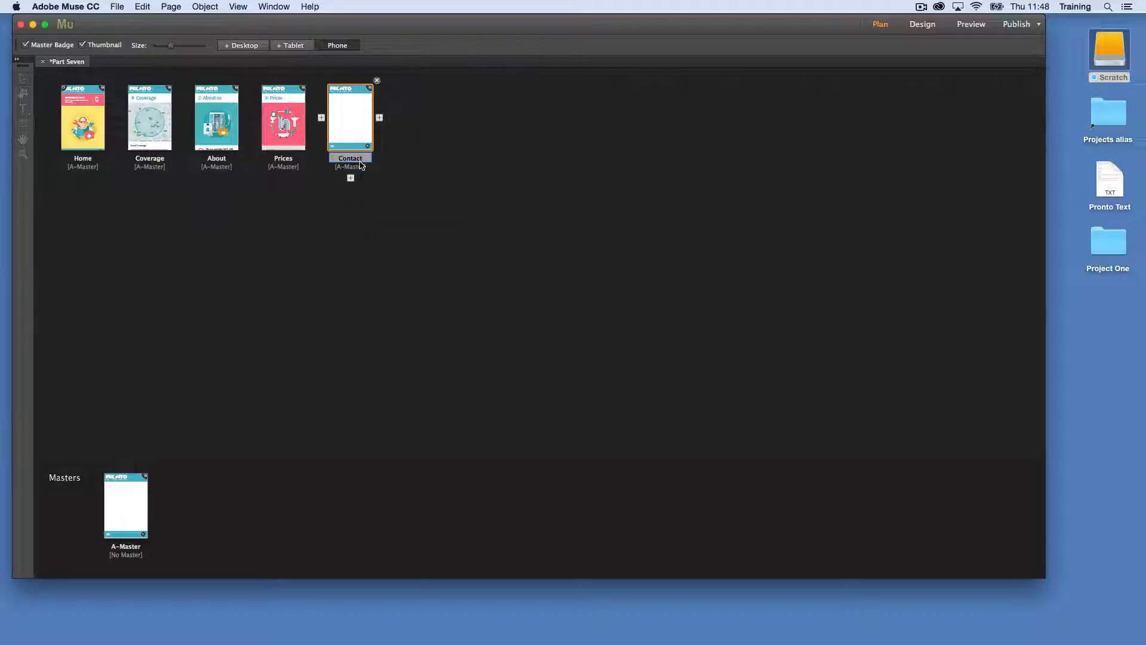
type("ntact")
left_click(412, 169)
double_click(349, 117)
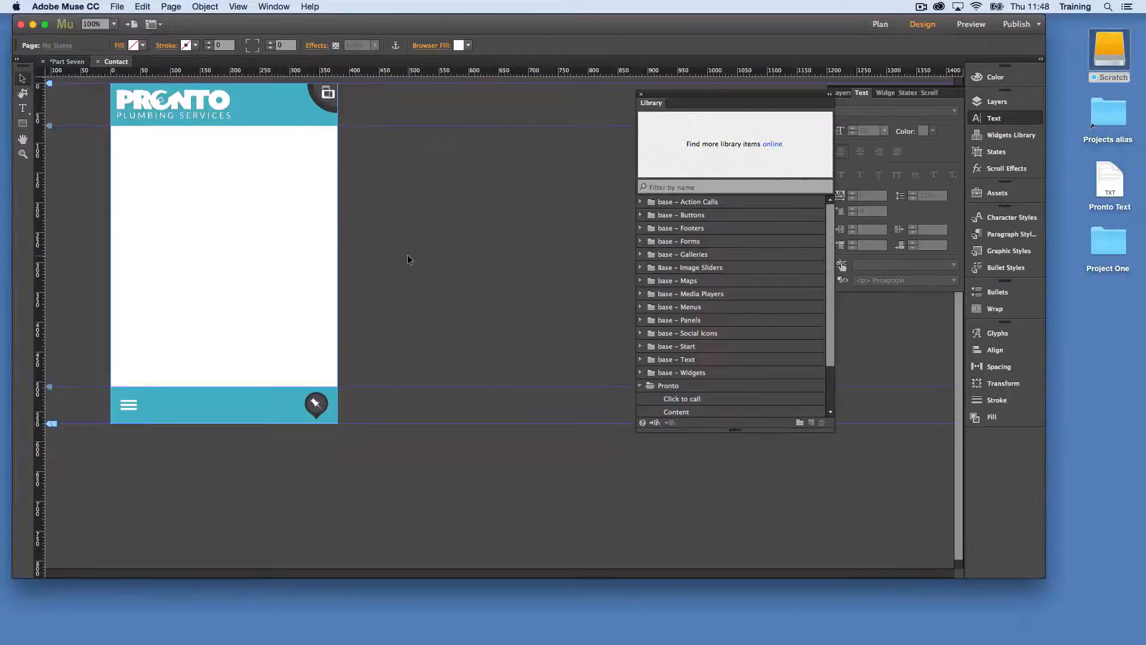
- Place the Pronto library's Page Title item directly beneath the page header, spanning the page width
left_click(408, 256)
scroll(680, 328, "down", 2)
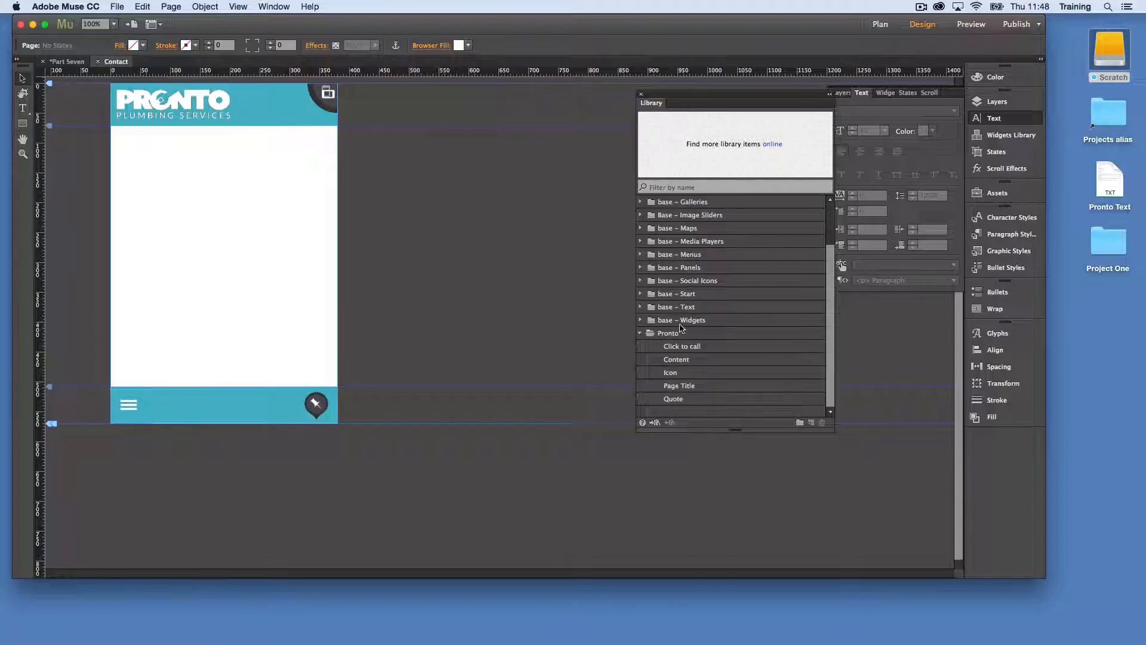
left_click(692, 386)
left_click_drag(746, 151, 180, 163)
left_click_drag(246, 185, 408, 164)
- Change the page title text to "Contact us"
double_click(224, 149)
left_click(179, 149)
type("n")
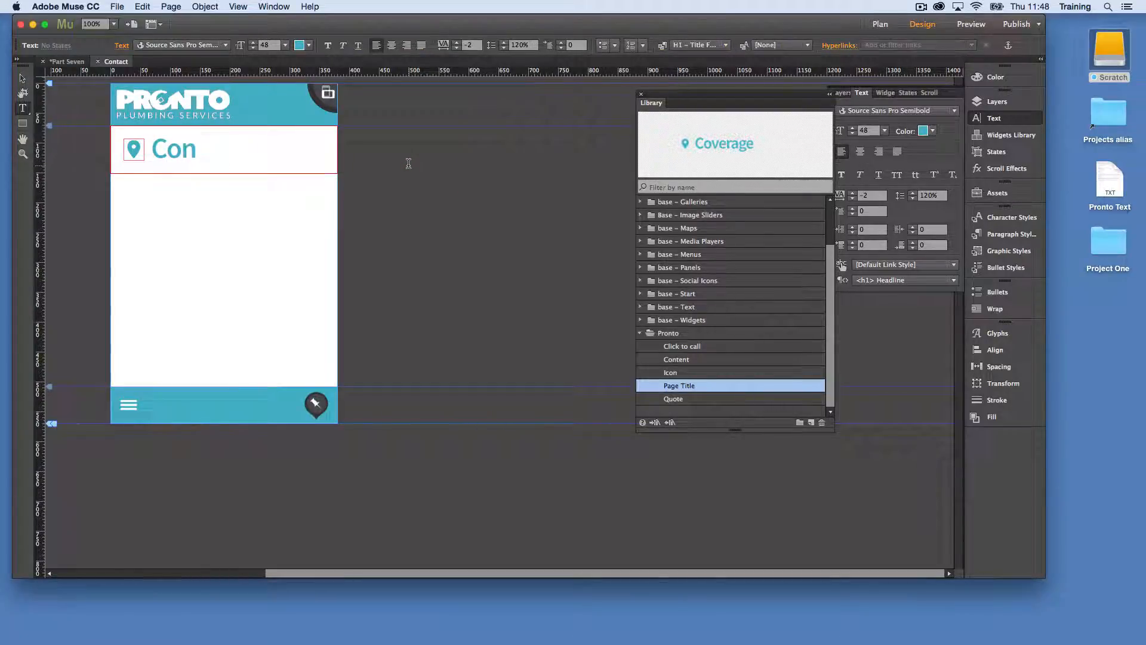
type("tact us")
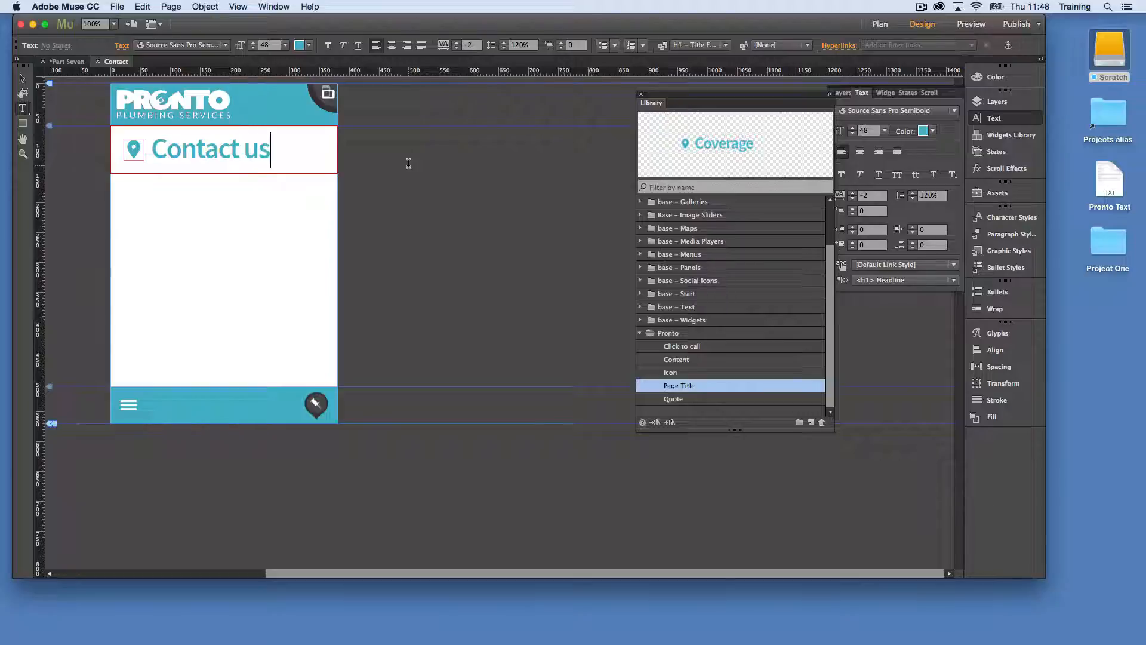
- Replace the location pin icon beside the page title with the envelope glyph from the Material-Design-Iconic-Font
left_click(22, 78)
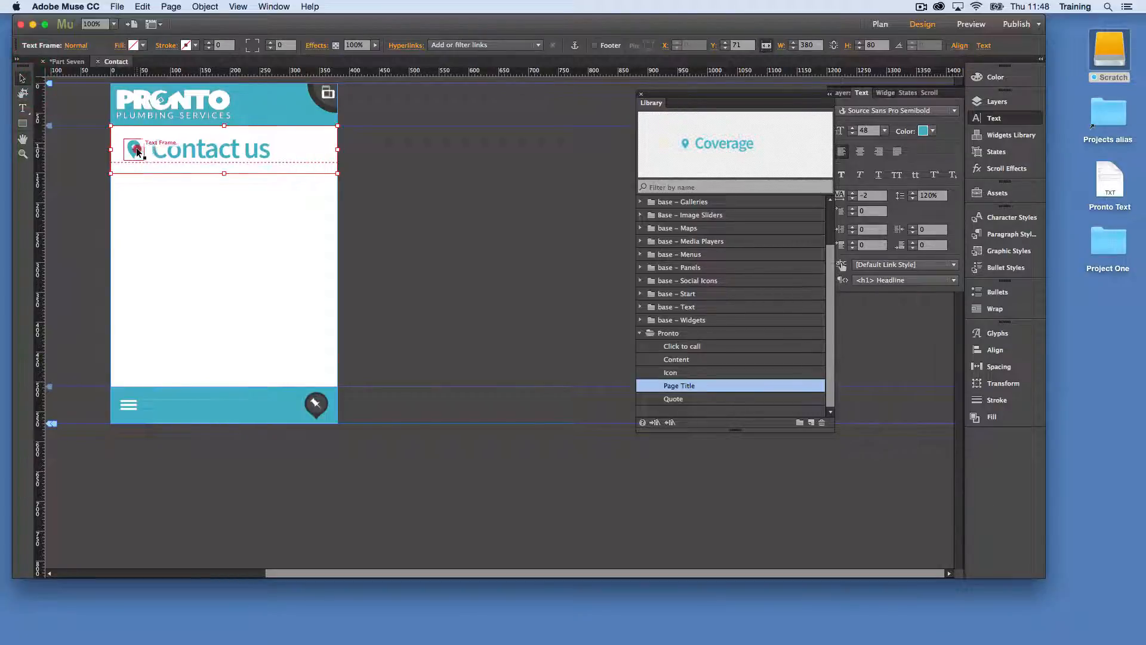
left_click(134, 149)
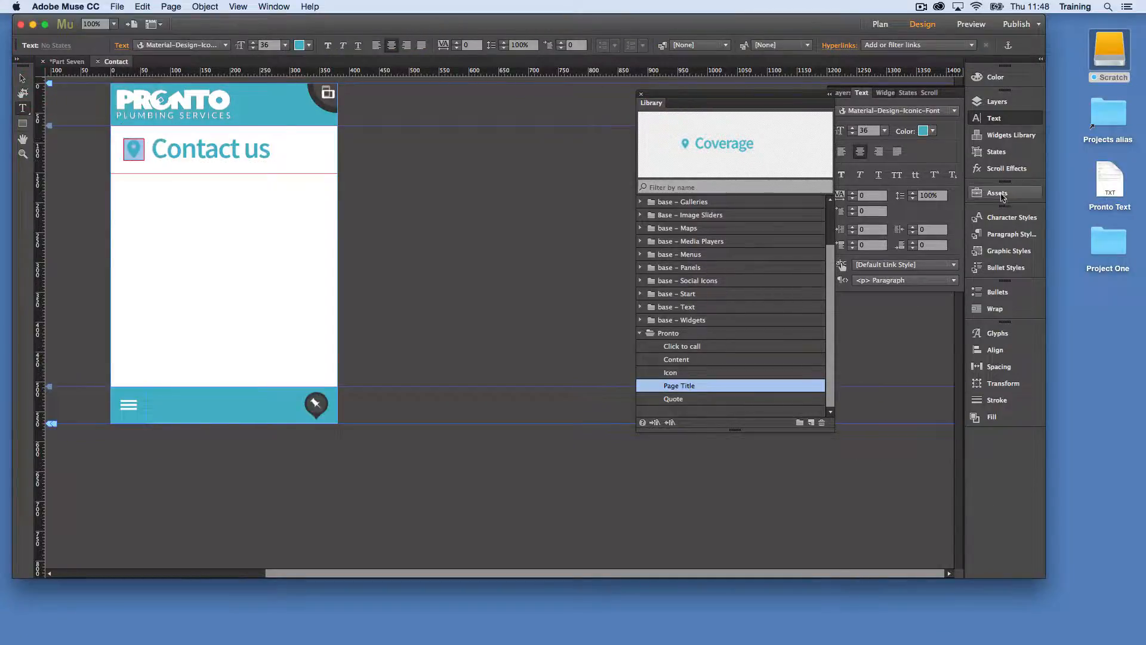
left_click(999, 334)
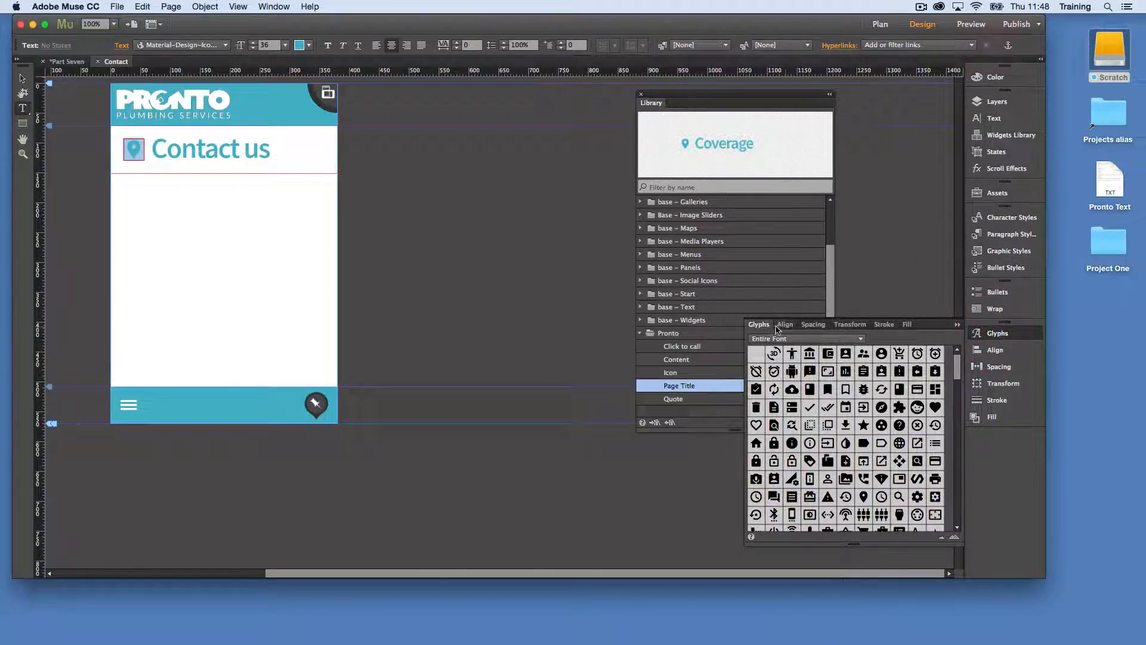
left_click_drag(767, 326, 447, 132)
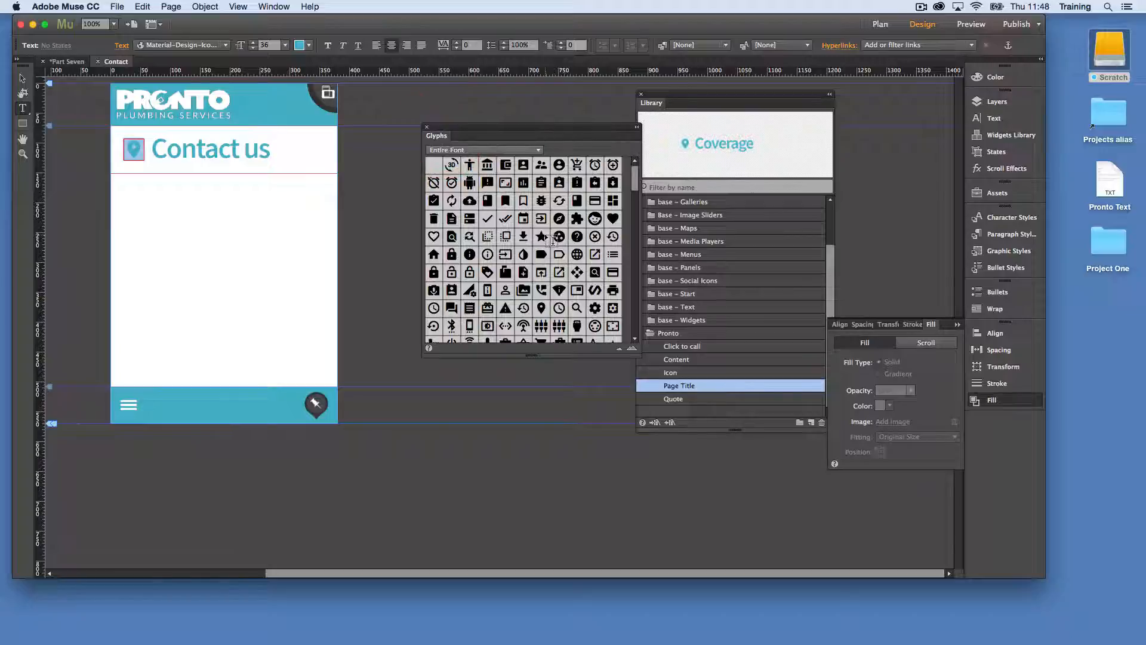
scroll(505, 243, "down", 5)
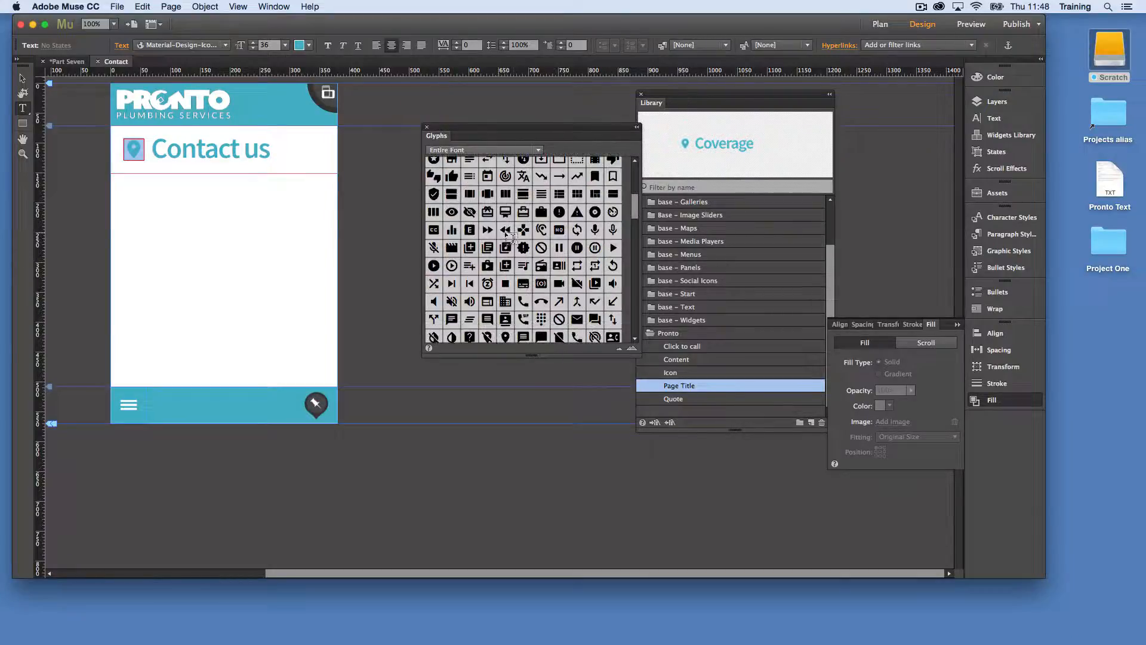
scroll(524, 238, "down", 4)
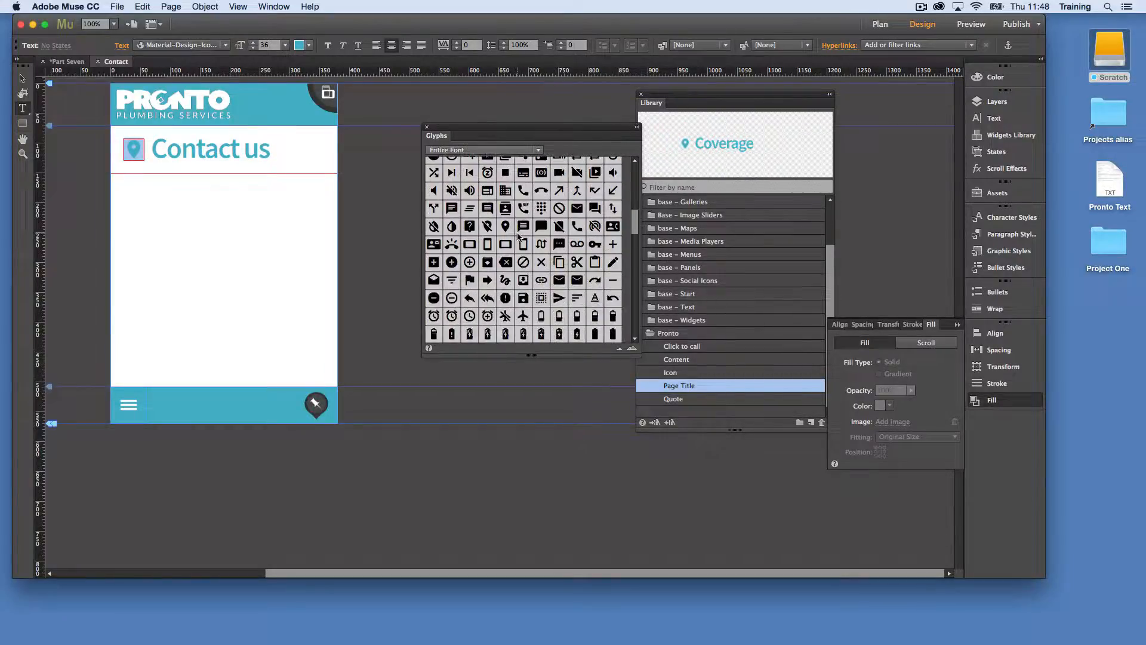
scroll(518, 237, "up", 10)
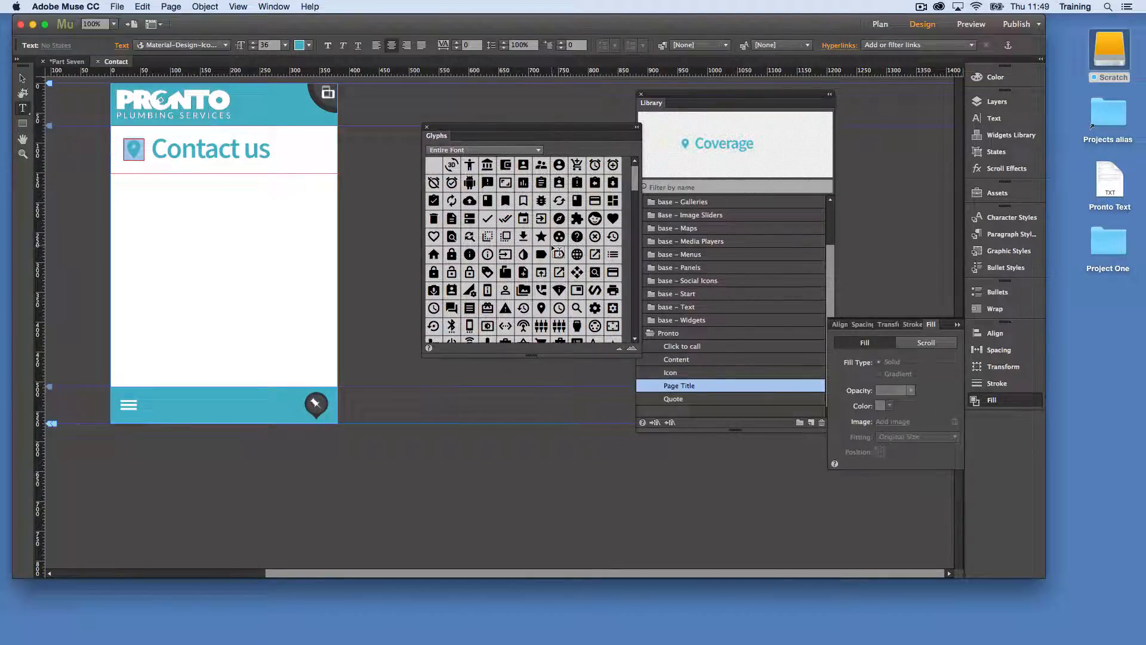
scroll(550, 249, "down", 5)
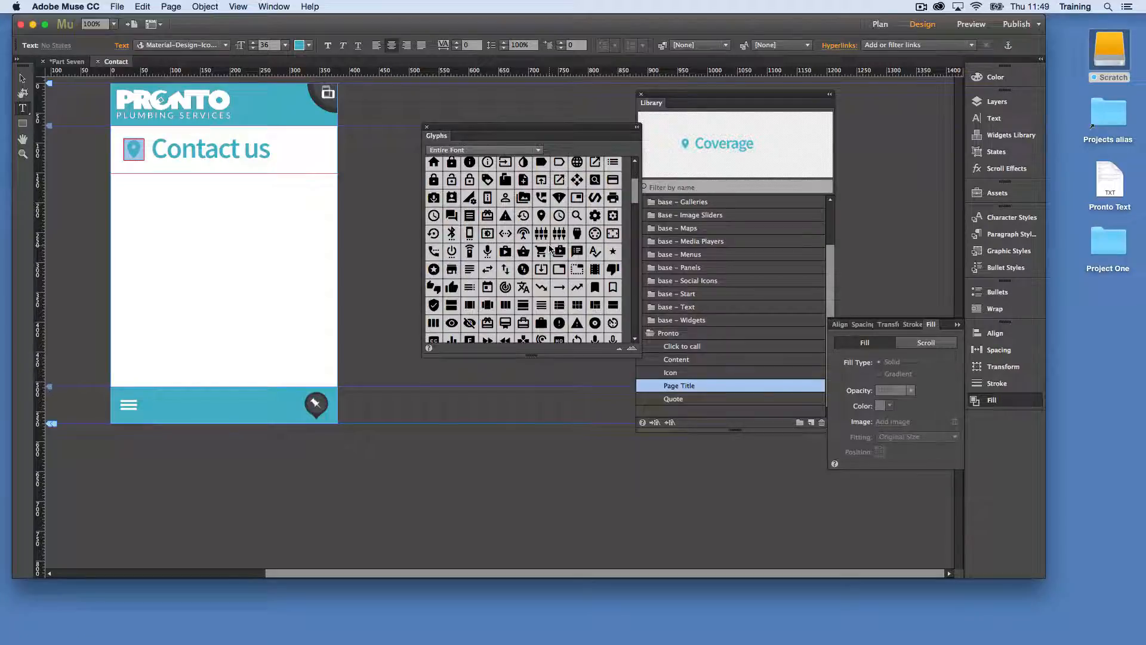
scroll(549, 249, "down", 7)
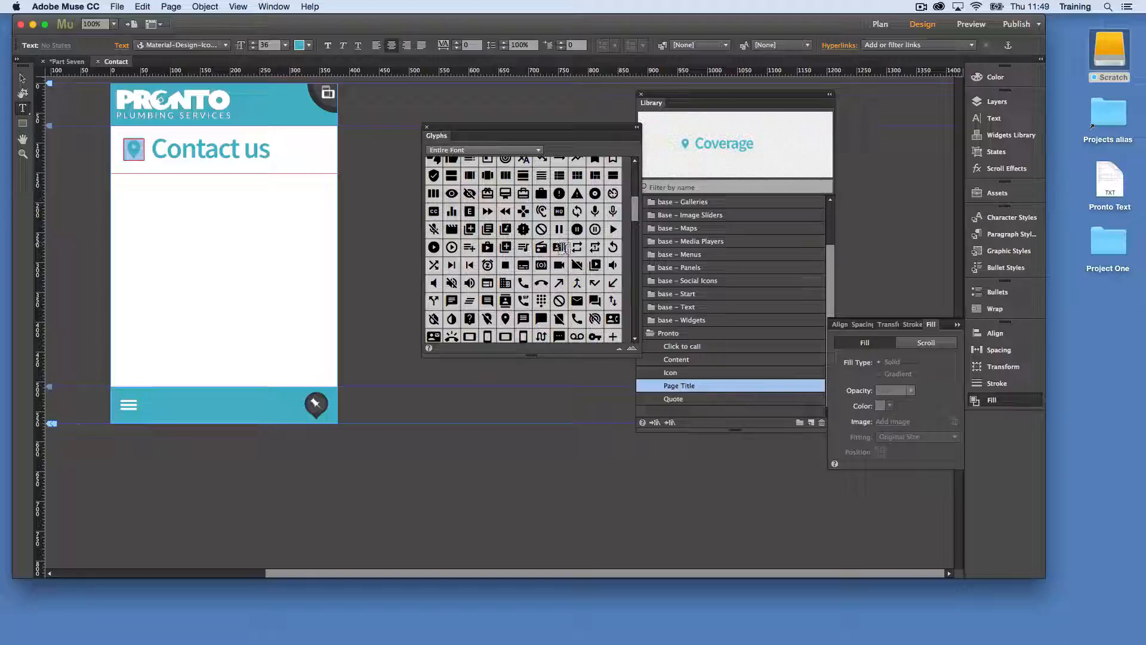
scroll(563, 248, "down", 2)
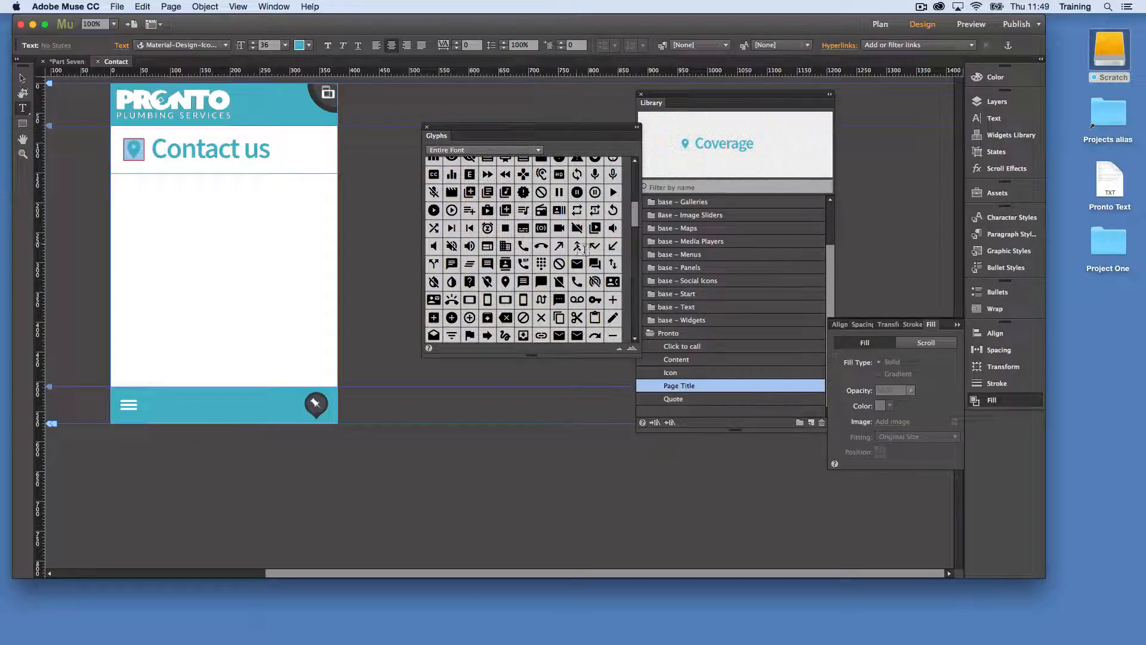
scroll(579, 248, "down", 2)
scroll(576, 250, "down", 2)
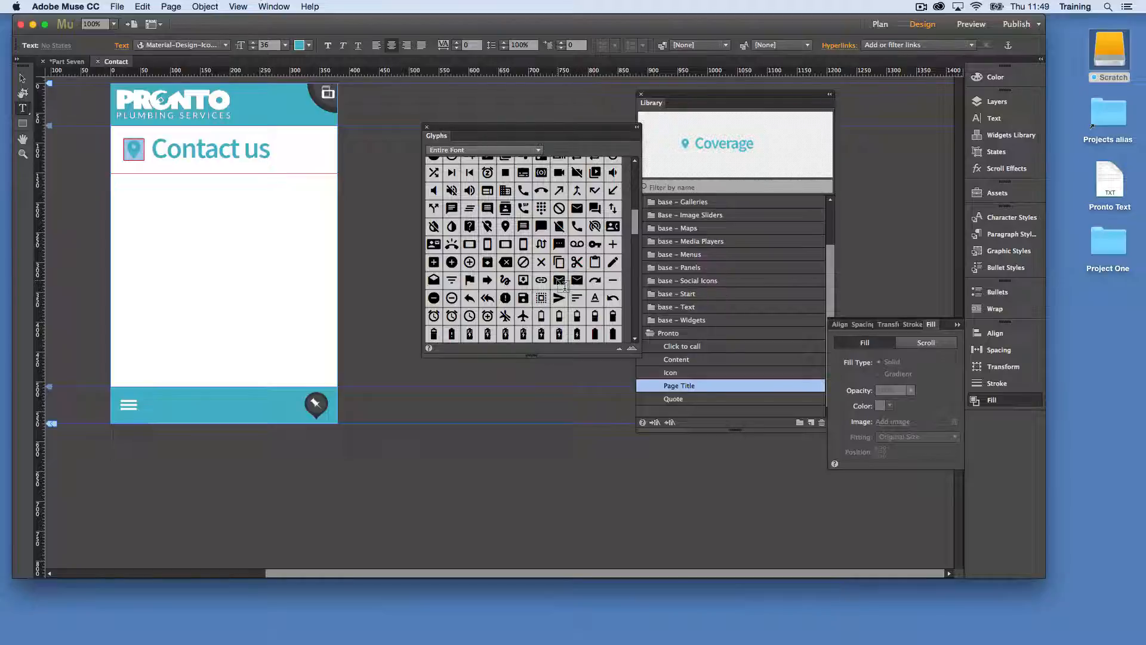
double_click(561, 282)
left_click(23, 78)
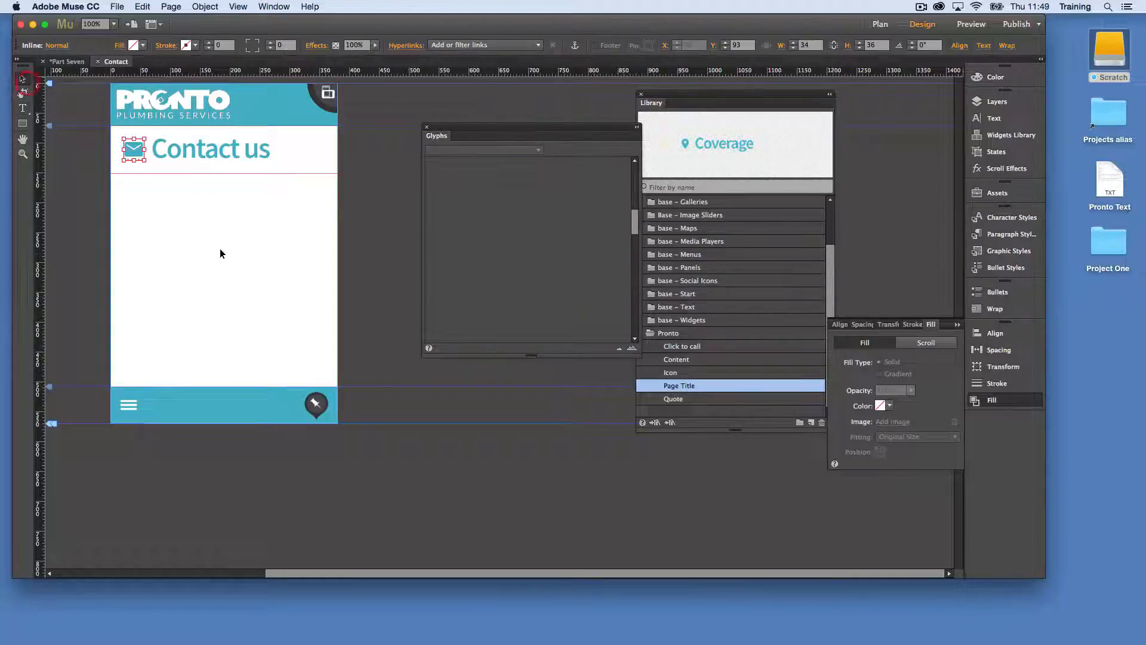
left_click(224, 254)
left_click(366, 211)
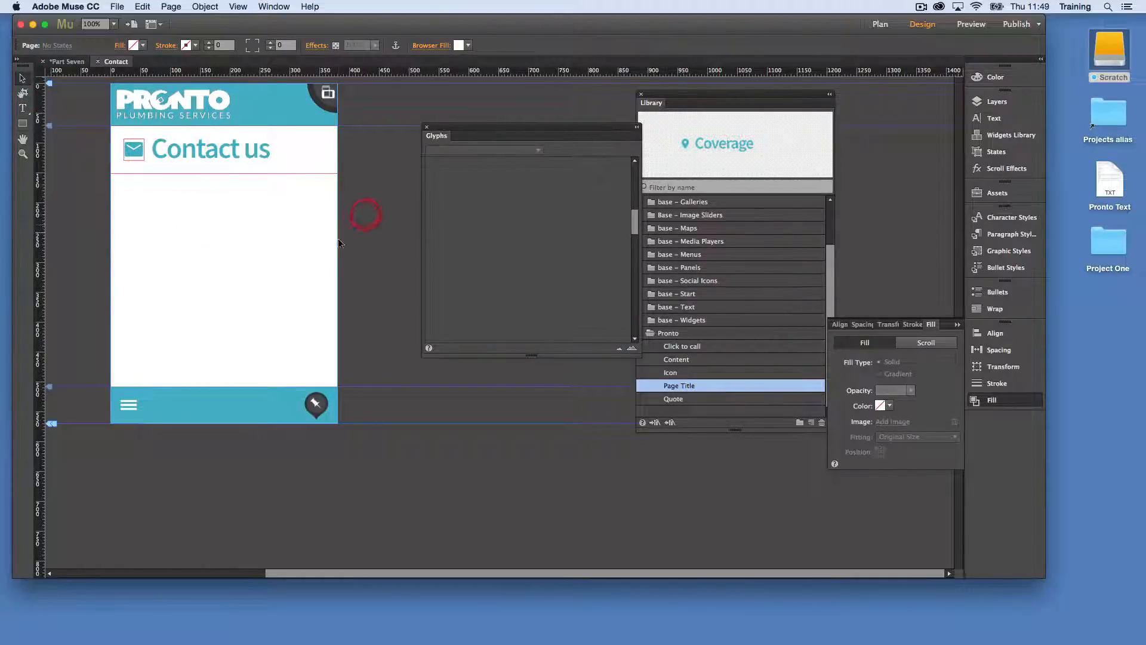
- Switch to Finder and place slide-four.png from Pronto Plumbers > Graphics Generators > Graphic Backgrounds-assets onto the page directly below the title
double_click(1097, 115)
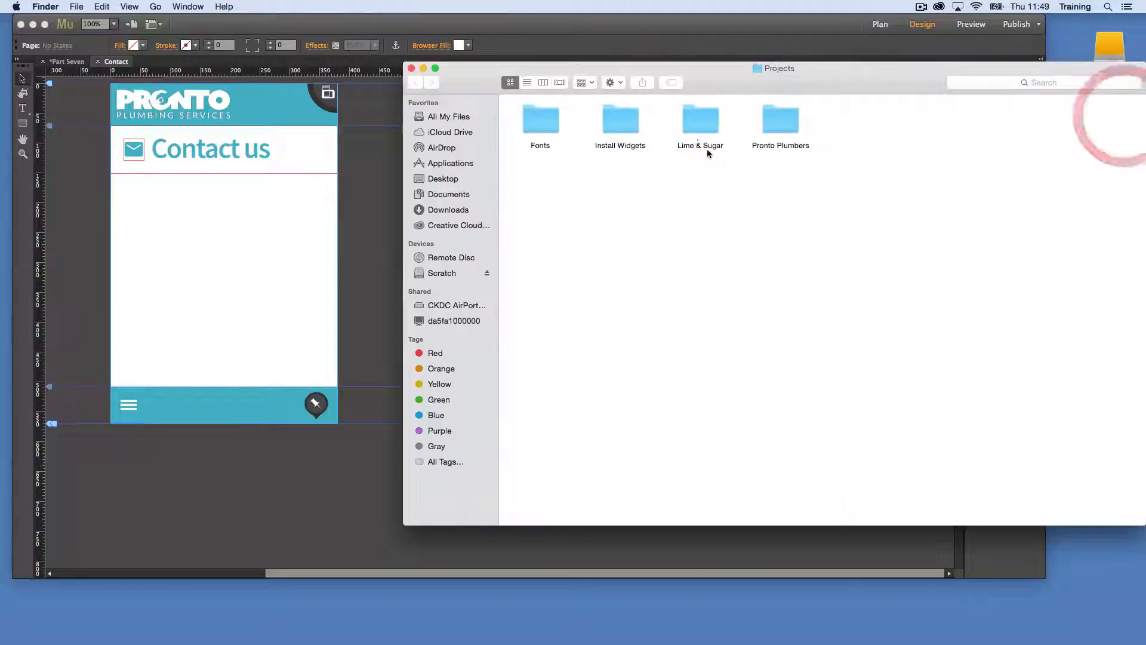
double_click(766, 123)
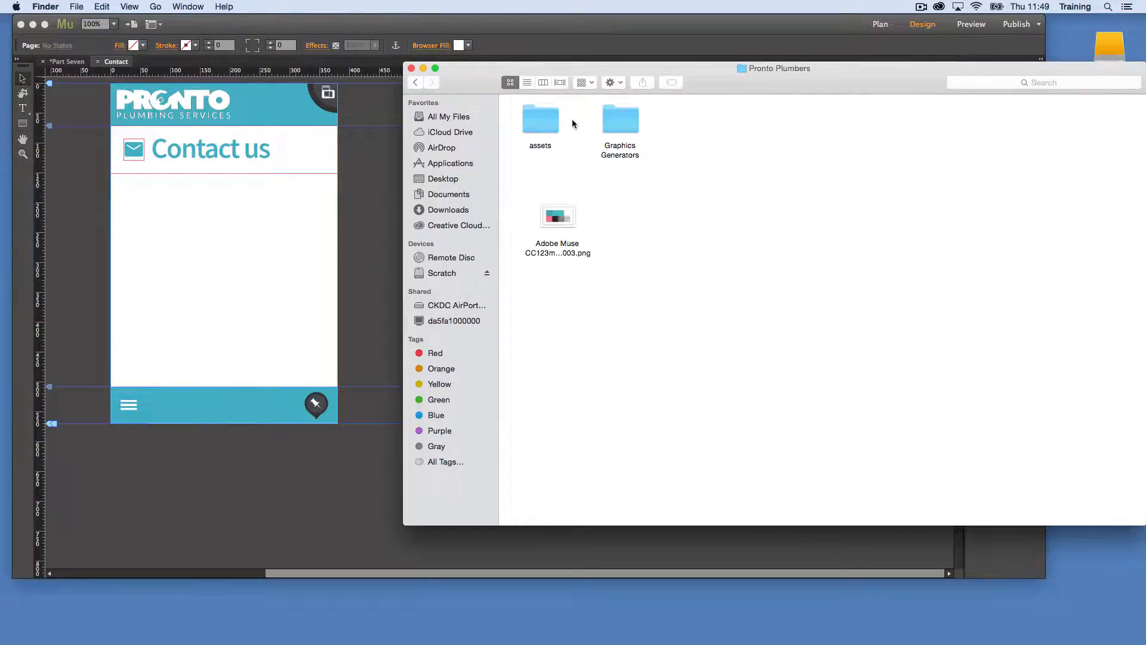
double_click(621, 123)
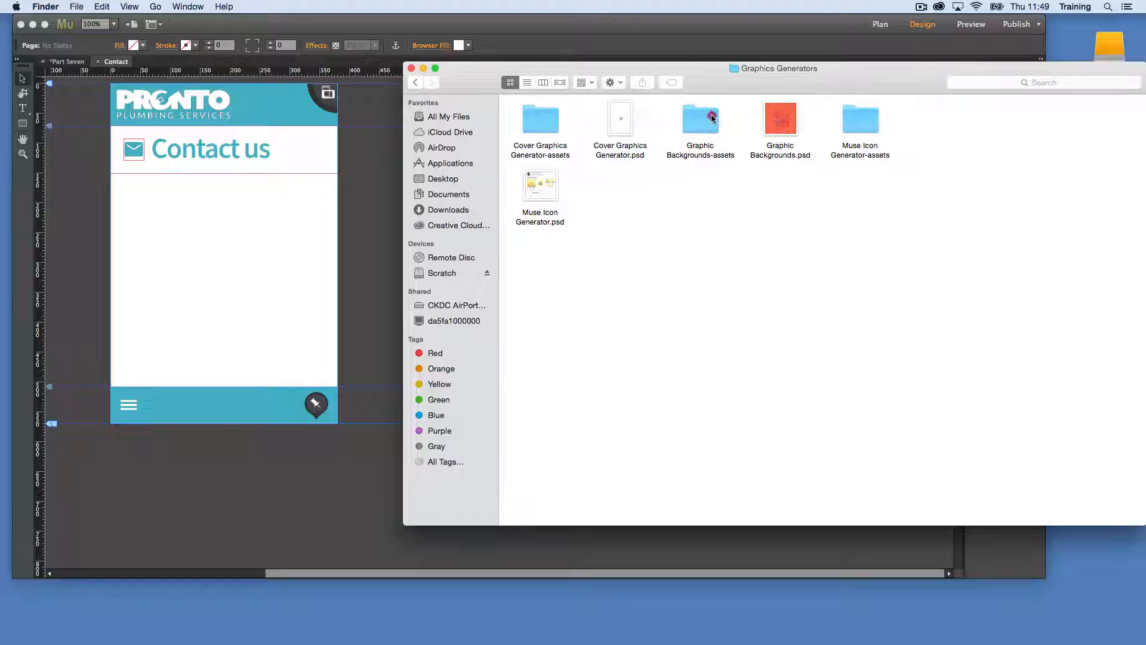
double_click(712, 117)
left_click_drag(541, 119, 214, 225)
left_click(189, 228)
left_click(363, 208)
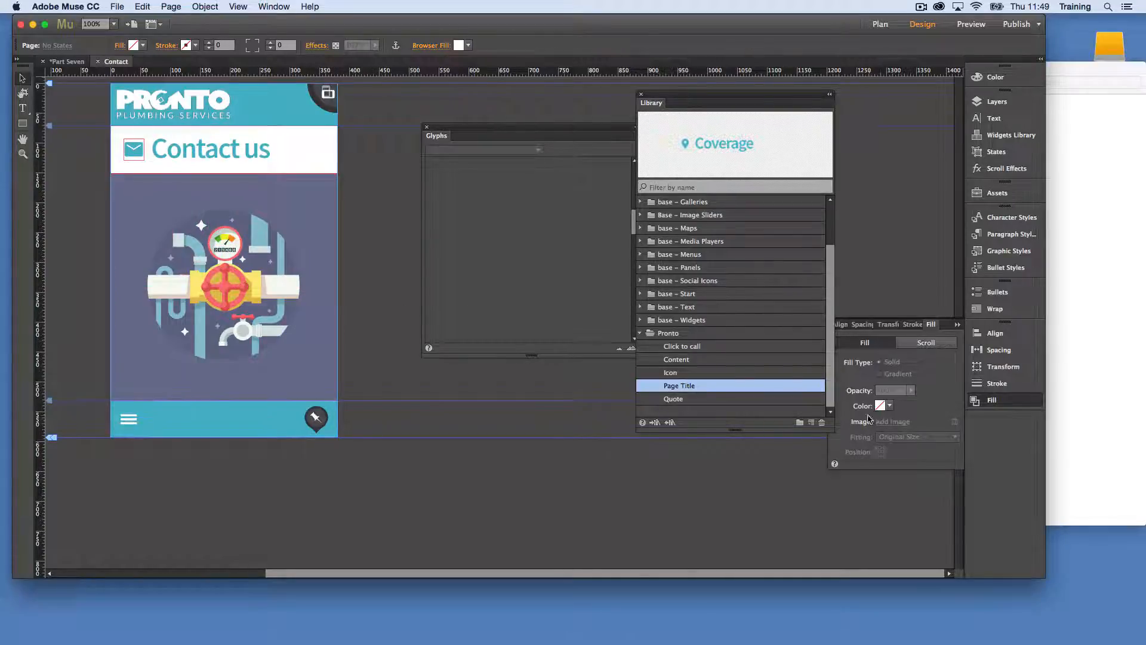
- Add the Pronto library's Content item to the page and position it directly beneath the pipe illustration
left_click(687, 360)
left_click_drag(378, 349, 380, 348)
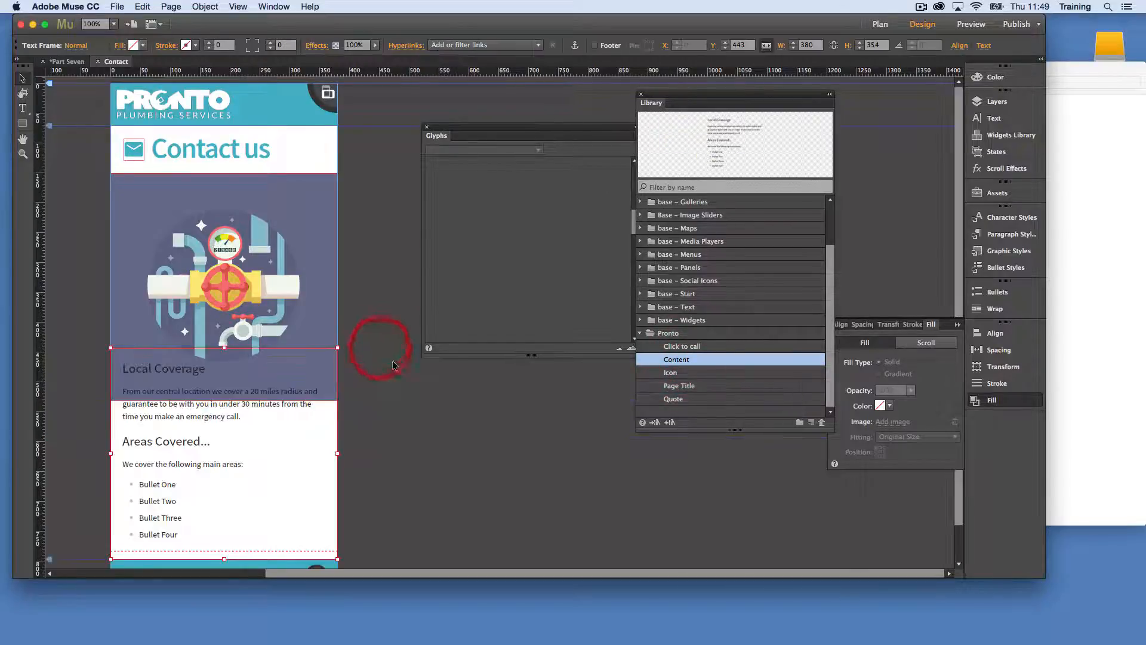
left_click_drag(180, 433, 183, 487)
scroll(219, 485, "down", 5)
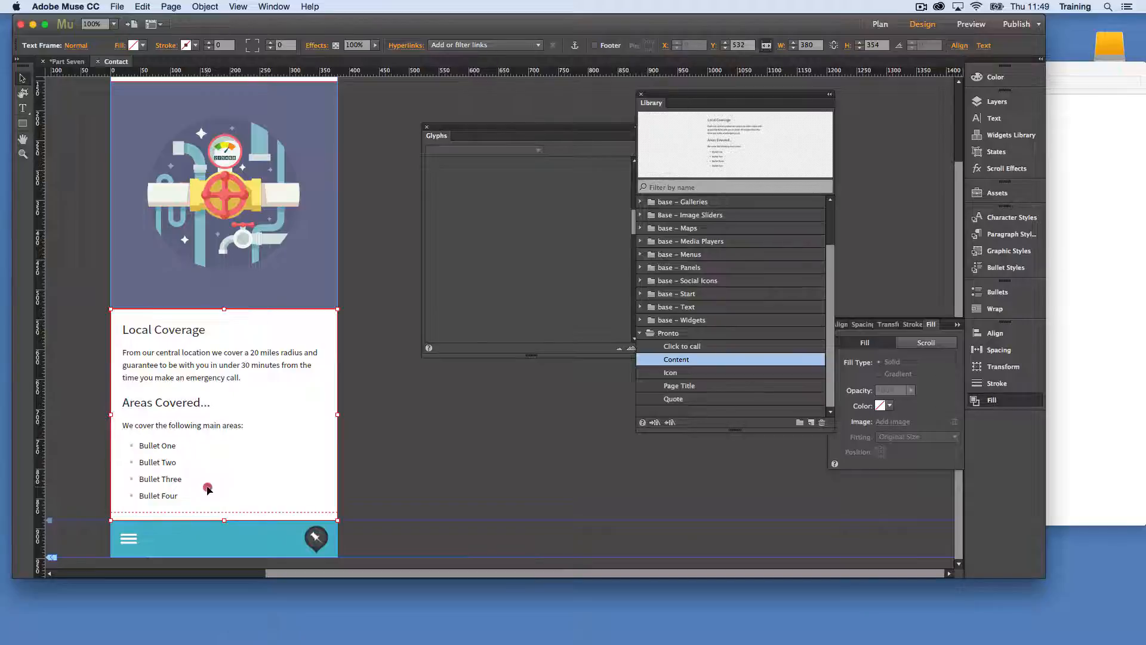
- Delete the "Areas Covered..." heading, its introductory line and the four bullets from the content text frame
double_click(207, 488)
left_click_drag(192, 500, 124, 407)
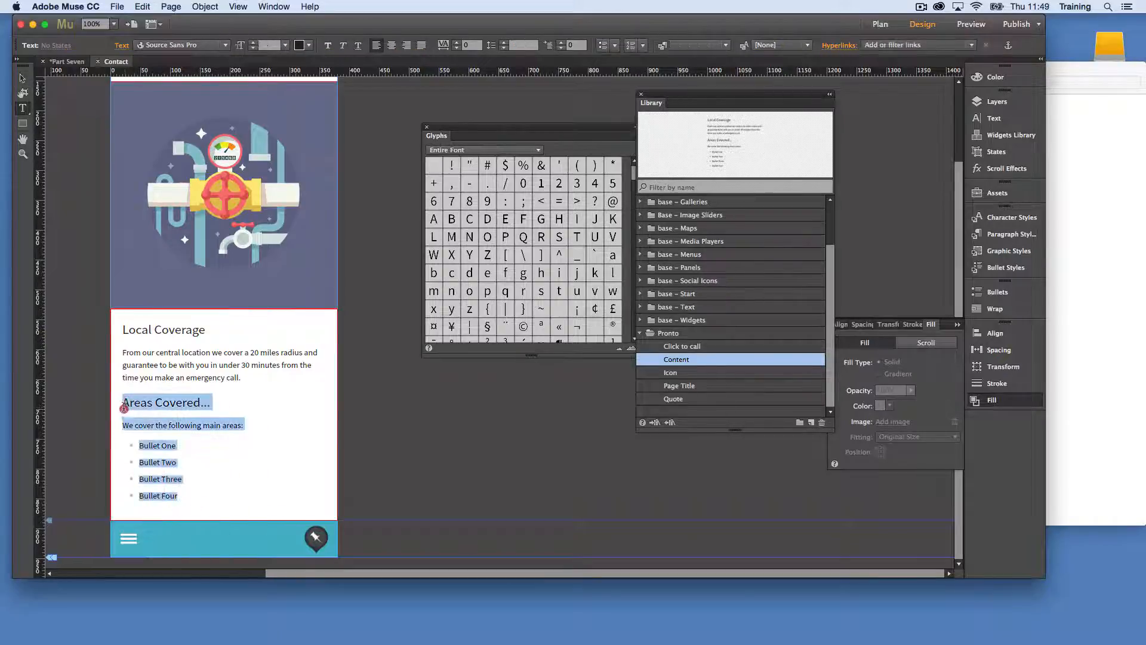
key("BackSpace")
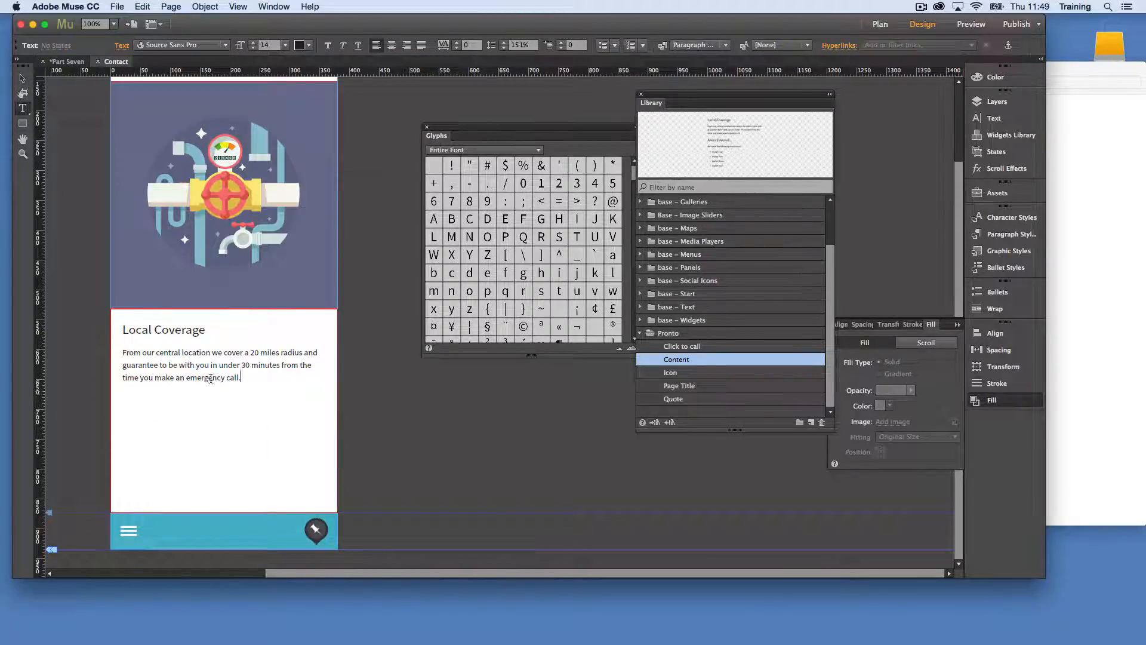
- Replace the "Local Coverage" heading with "Contact Us" and the paragraph below it with "Feel free to get in to"
left_click_drag(205, 332, 52, 326)
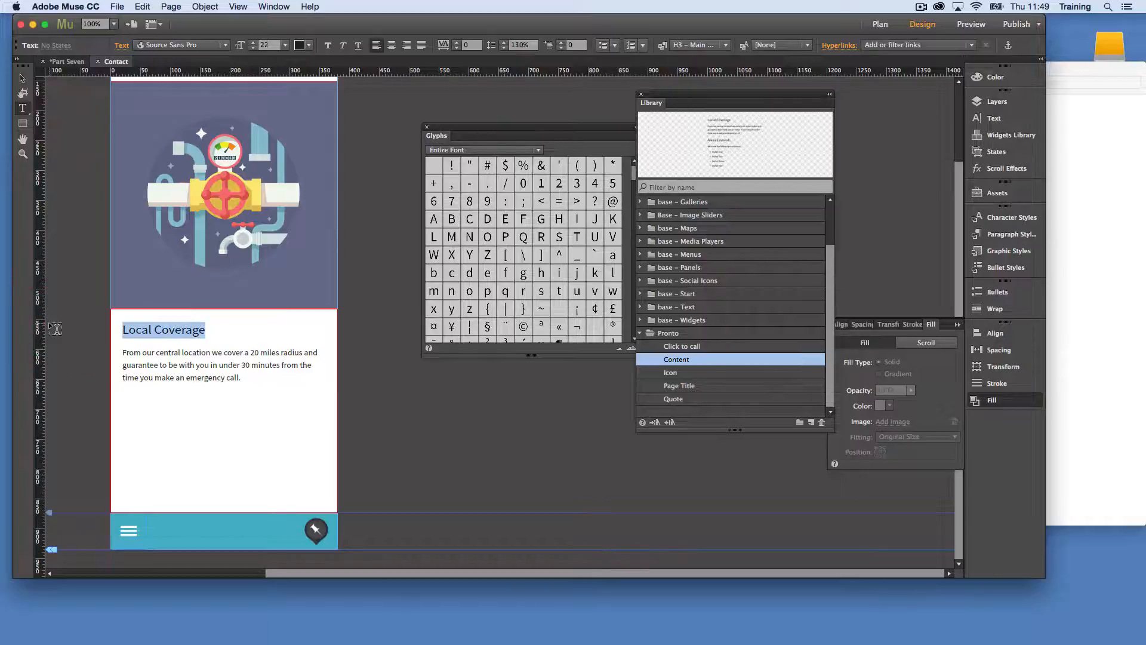
type("Contact Us")
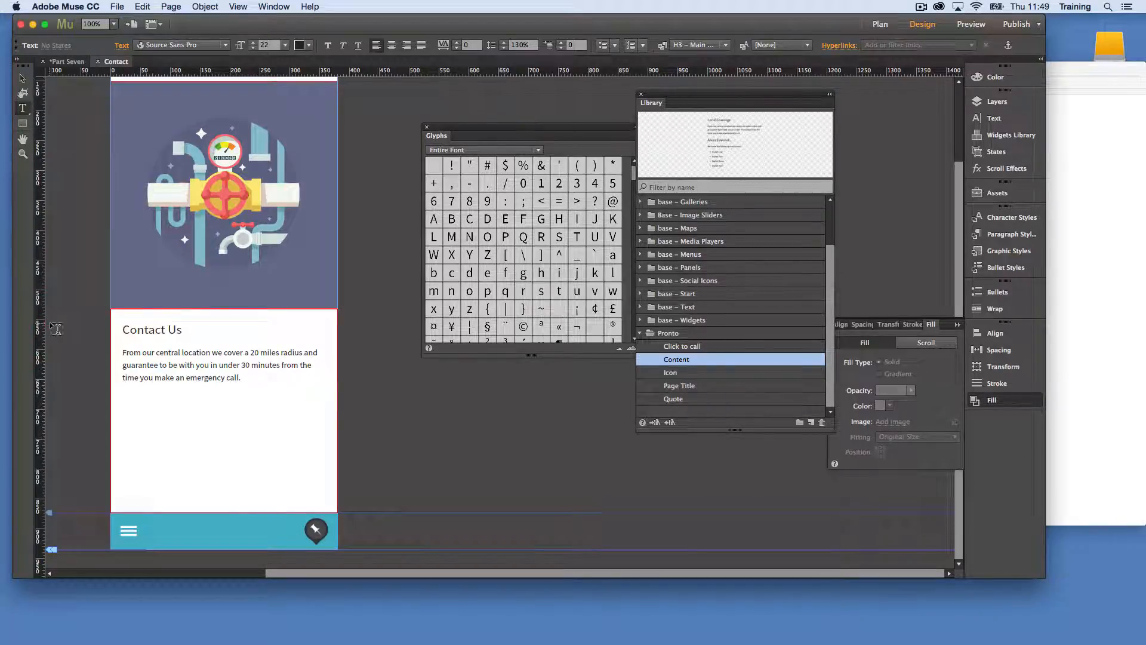
left_click_drag(241, 377, 115, 357)
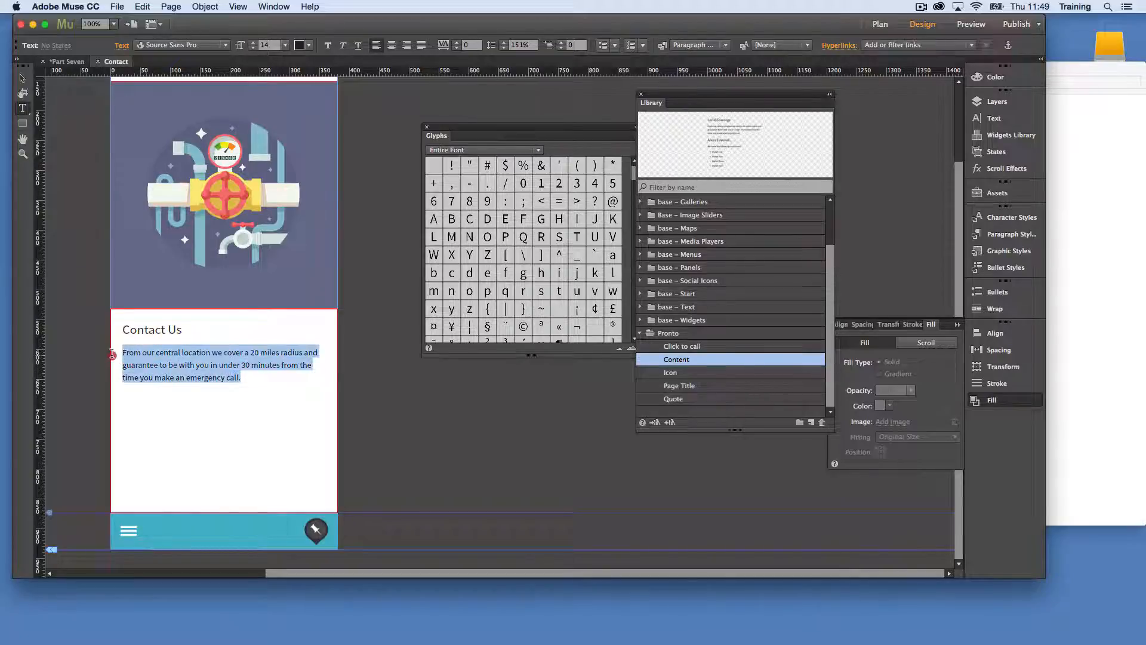
type("Feel free to get in to")
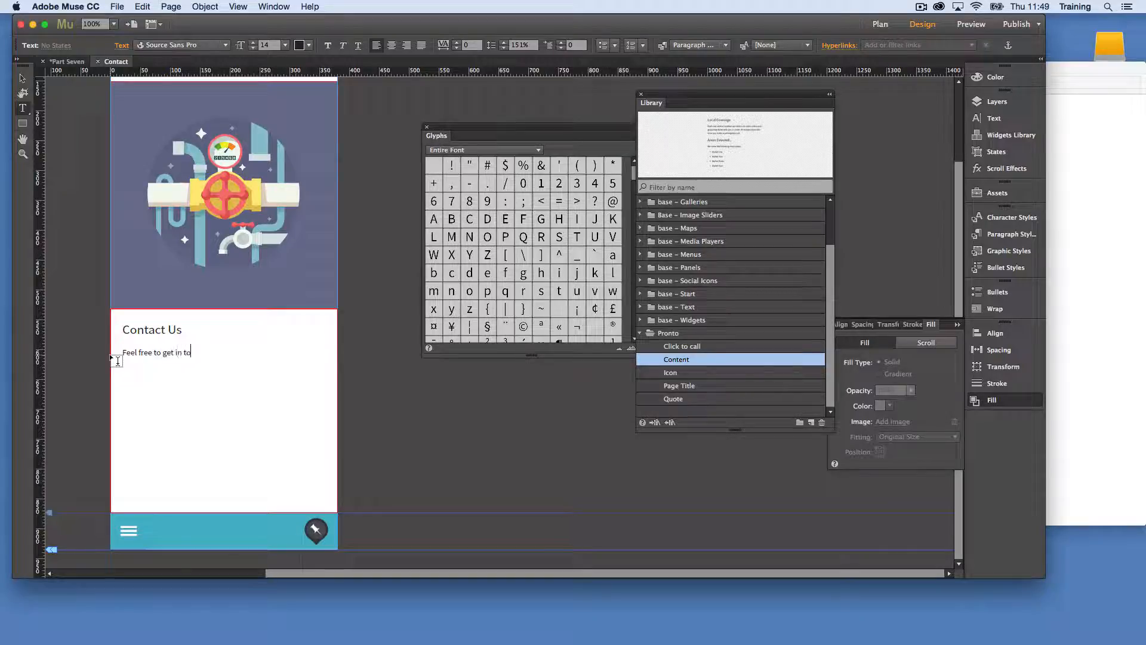
- Close the Finder window, copy the Local Coverage paragraph from the Pronto Text file in TextEdit, and close the file
left_click(1082, 354)
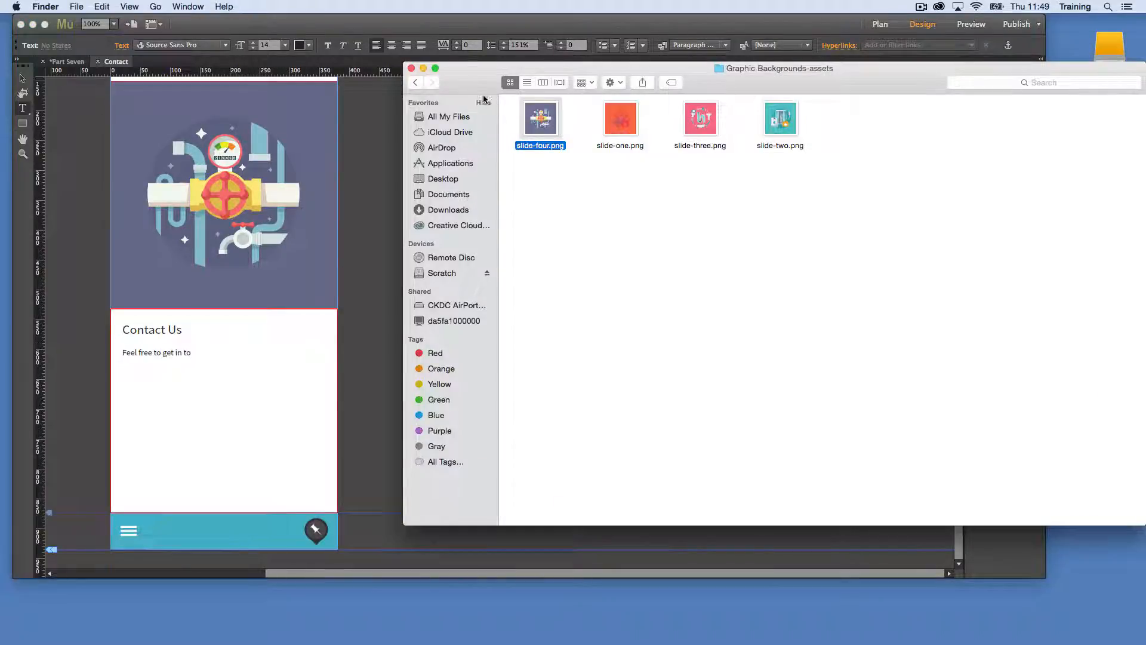
left_click(411, 68)
double_click(1109, 182)
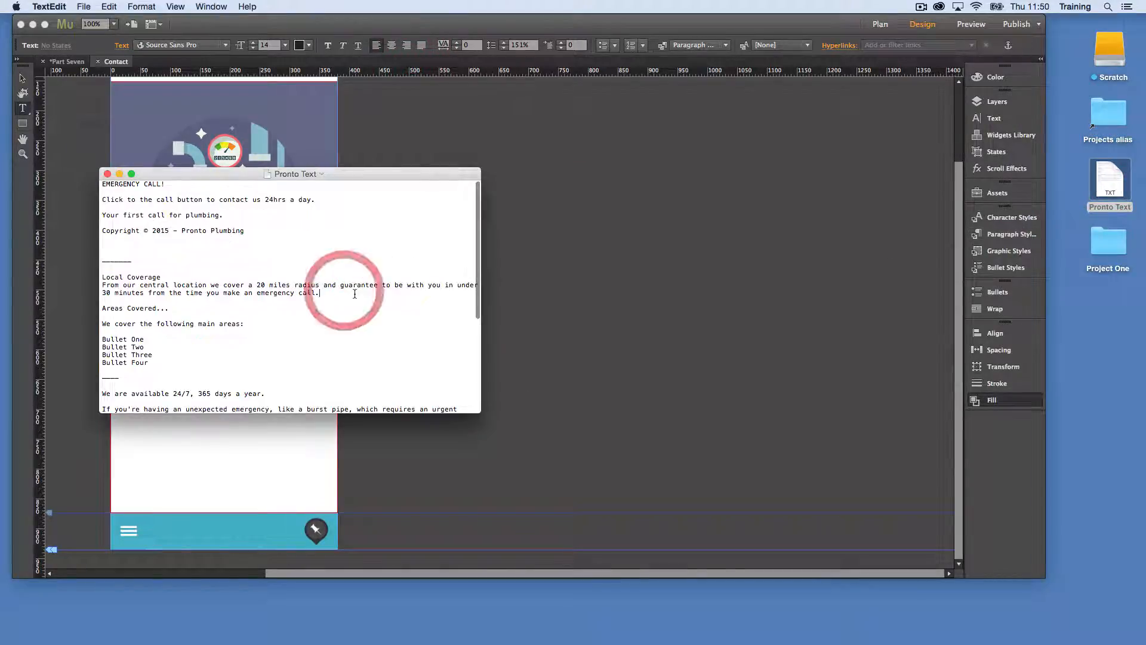
triple_click(344, 290)
key("super+c")
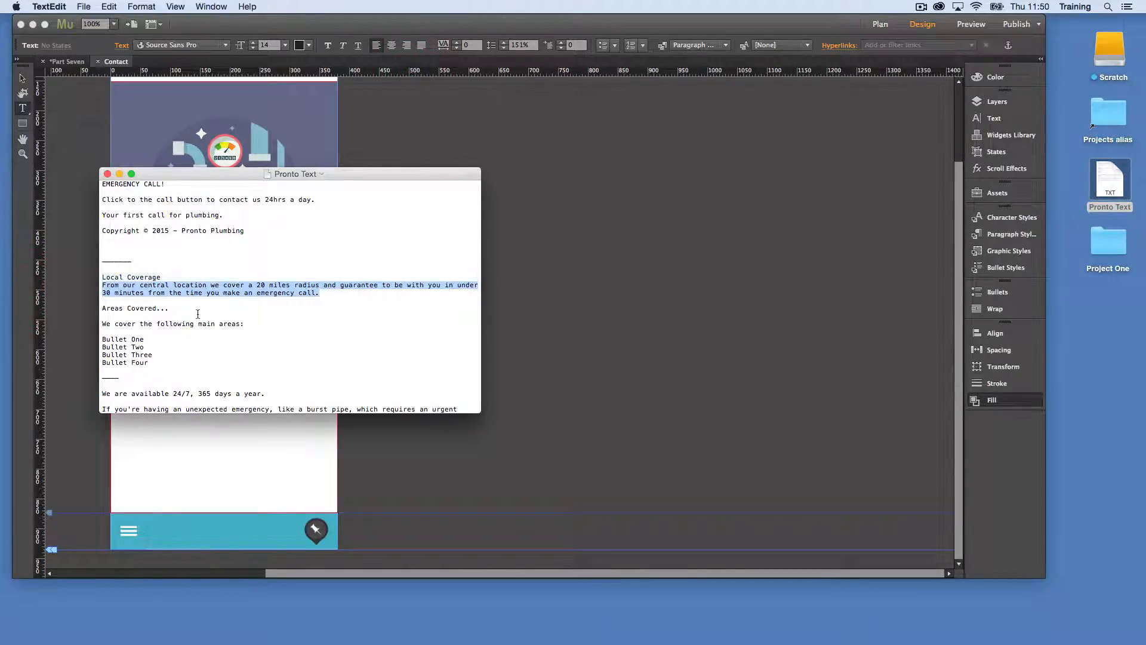
left_click(108, 174)
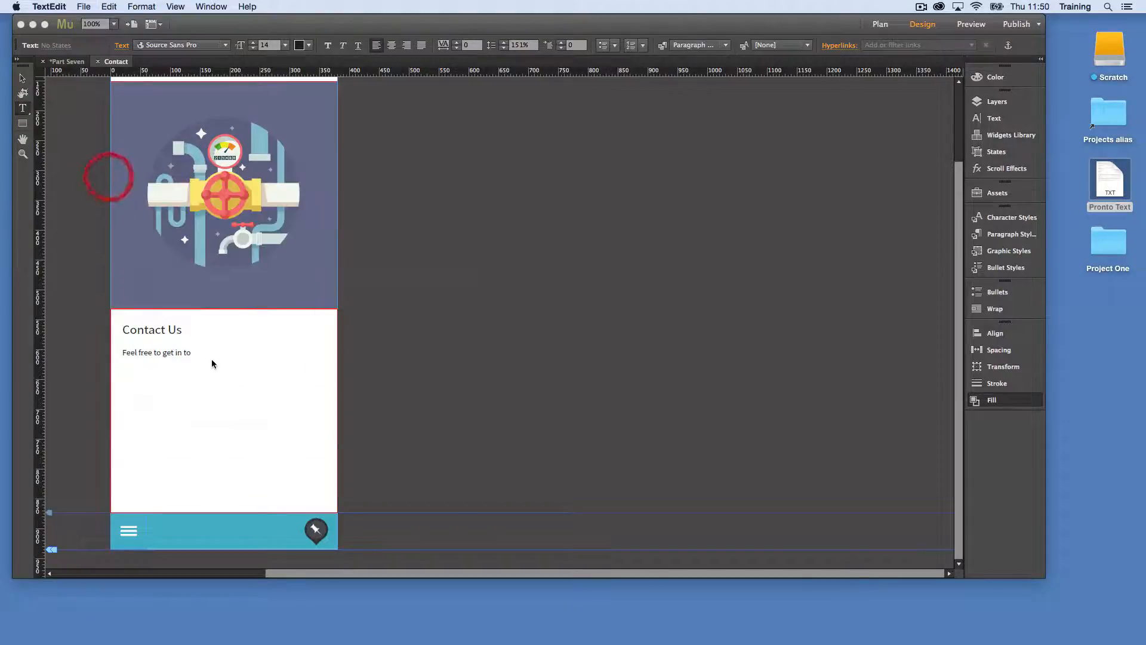
- Replace the "Feel free to get in to" line below the Contact Us heading with the copied Local Coverage paragraph
left_click_drag(204, 354, 108, 348)
key("super+v")
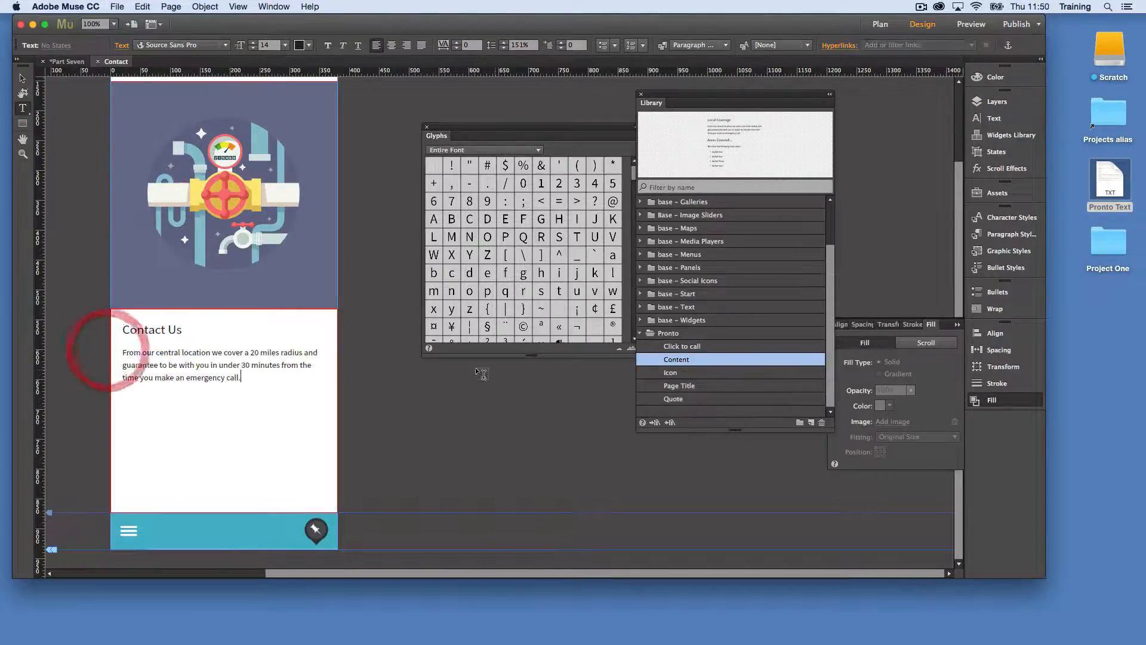
left_click(20, 78)
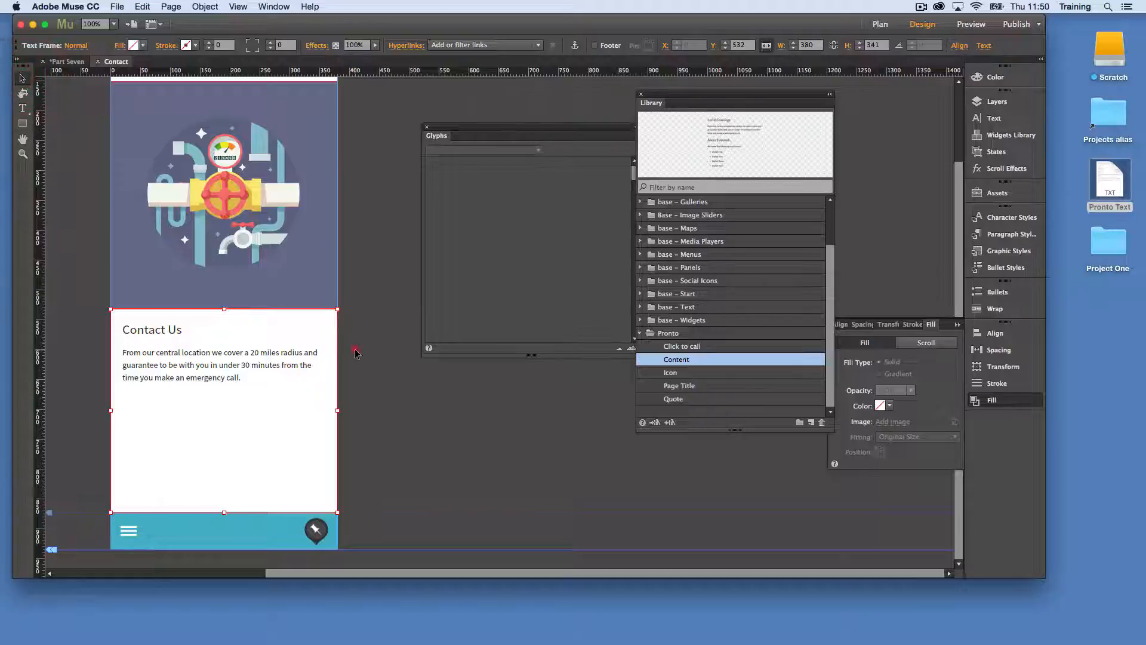
- Shorten the content text frame so that it ends just below the last line of the Contact Us paragraph
left_click(323, 358)
left_click_drag(223, 511, 212, 399)
double_click(185, 395)
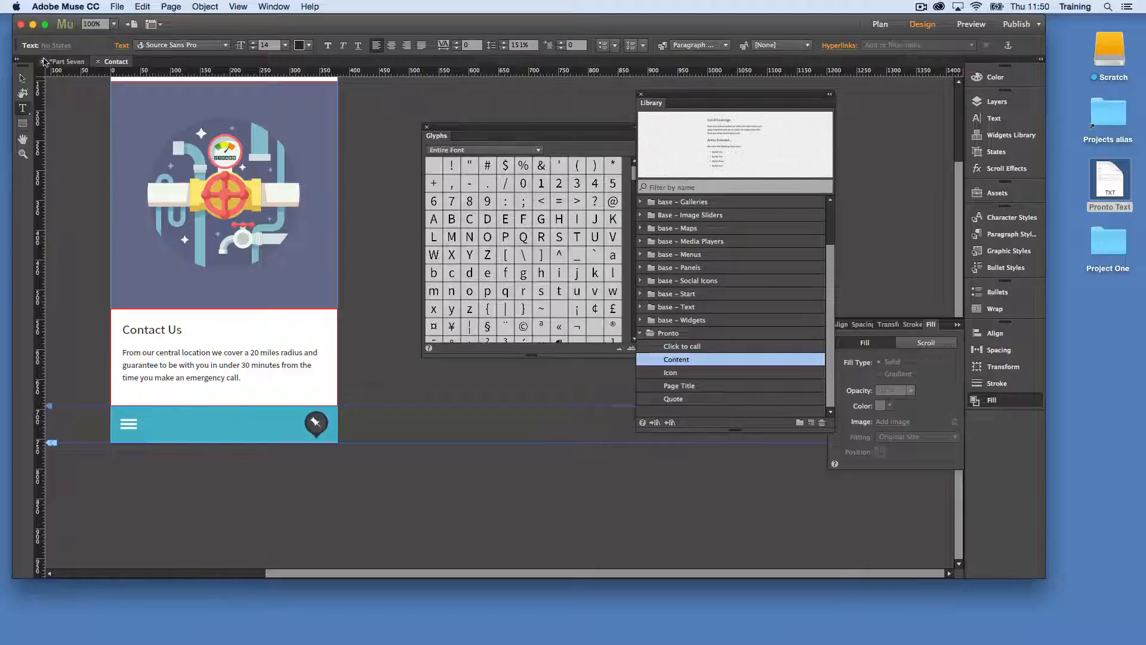
left_click(22, 79)
left_click(411, 382)
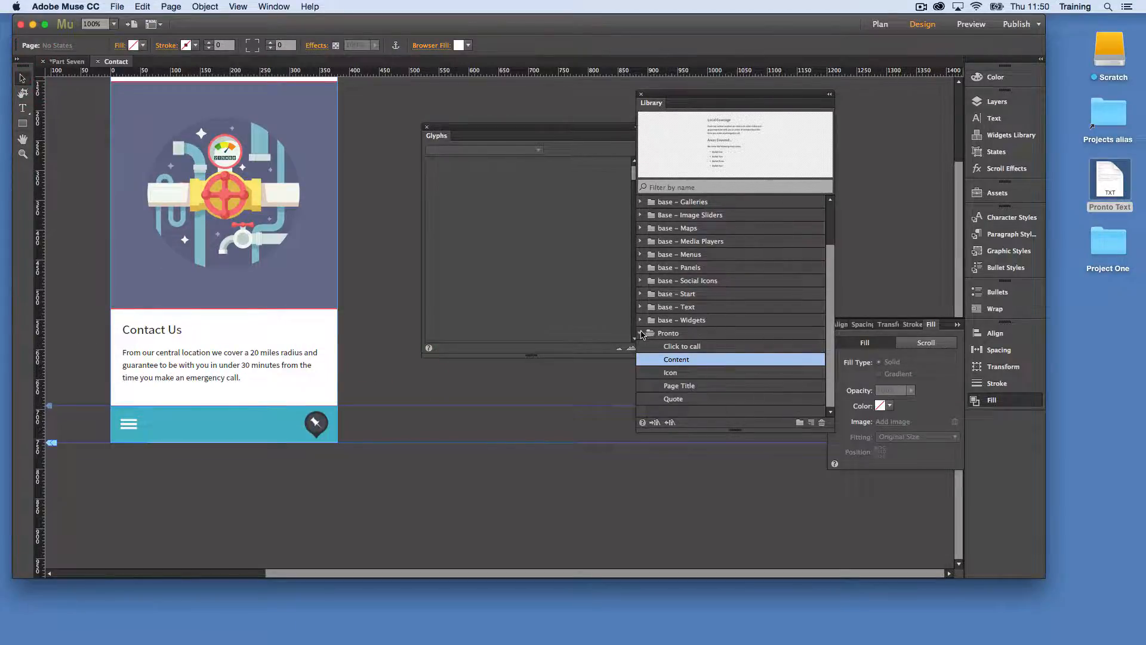
- Add the Square Check Box Form from the base – Forms library folder and place it directly beneath the Contact Us text, centred on the page
left_click(641, 333)
left_click(640, 241)
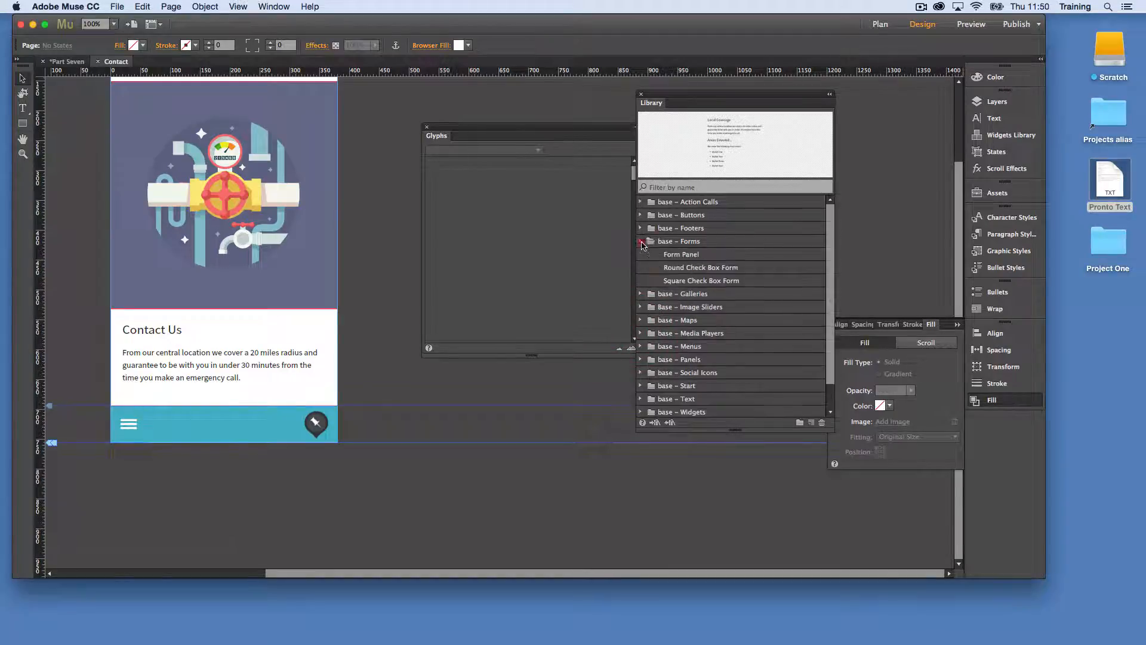
left_click(701, 254)
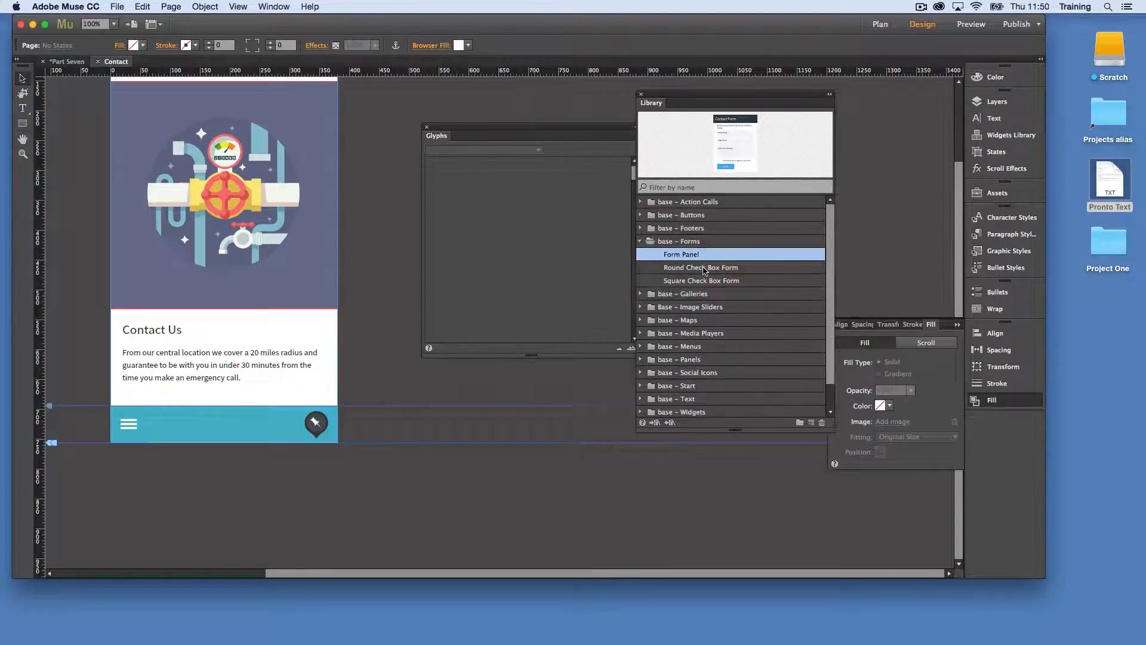
left_click(704, 269)
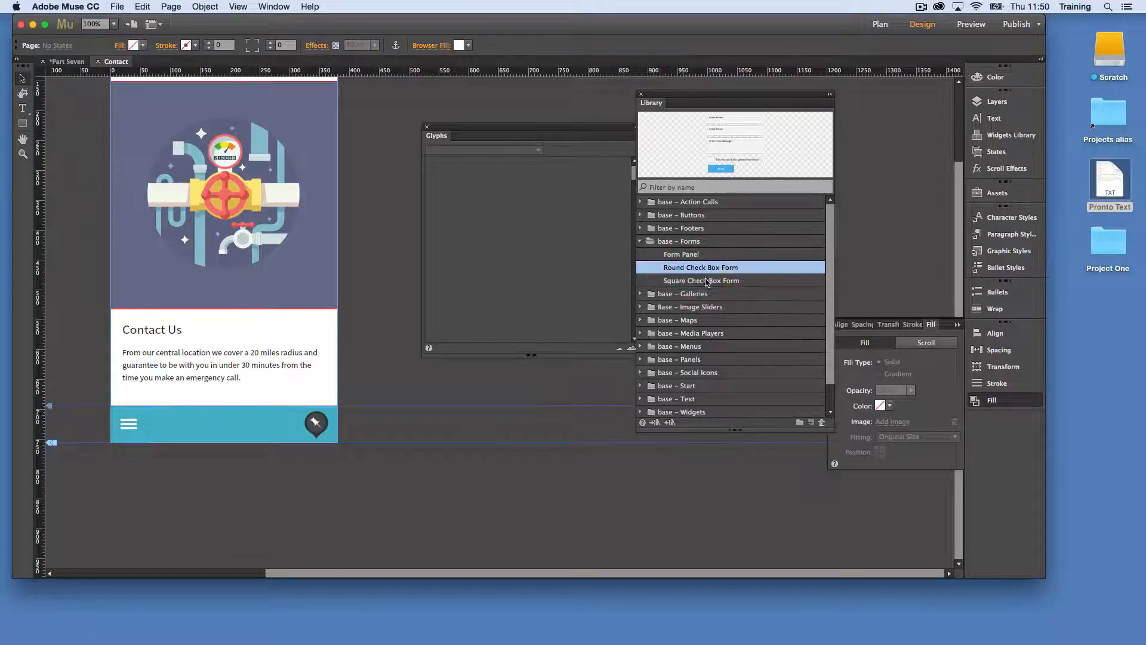
left_click_drag(706, 282, 374, 345)
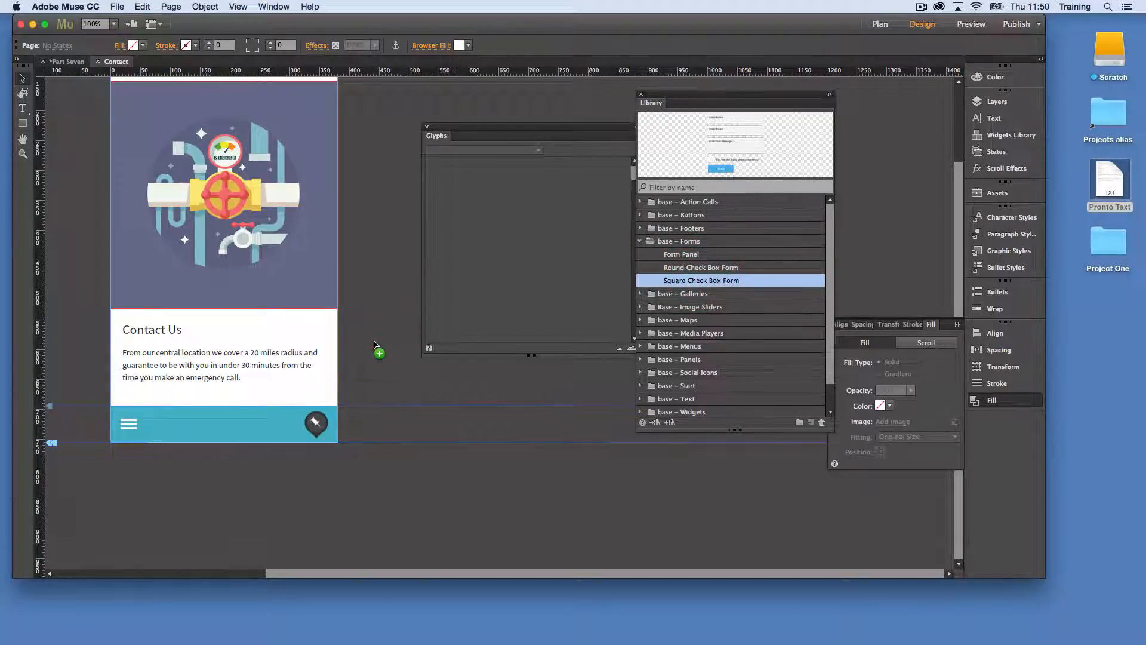
left_click_drag(416, 378, 187, 465)
left_click(435, 417)
scroll(435, 417, "down", 2)
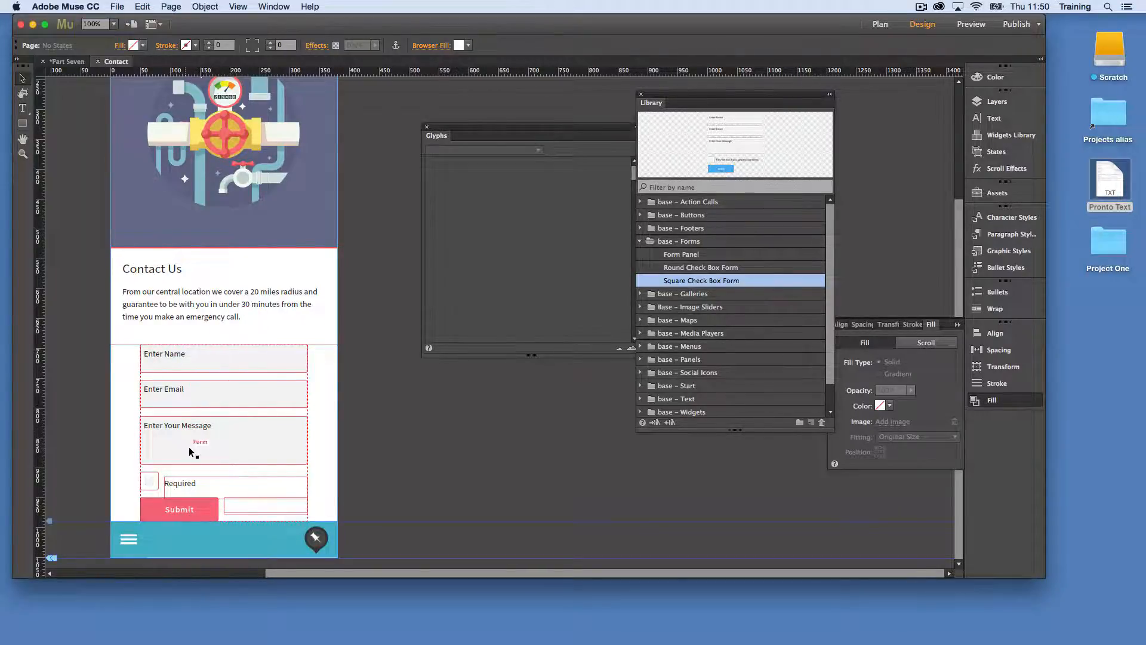
scroll(252, 434, "left", 1)
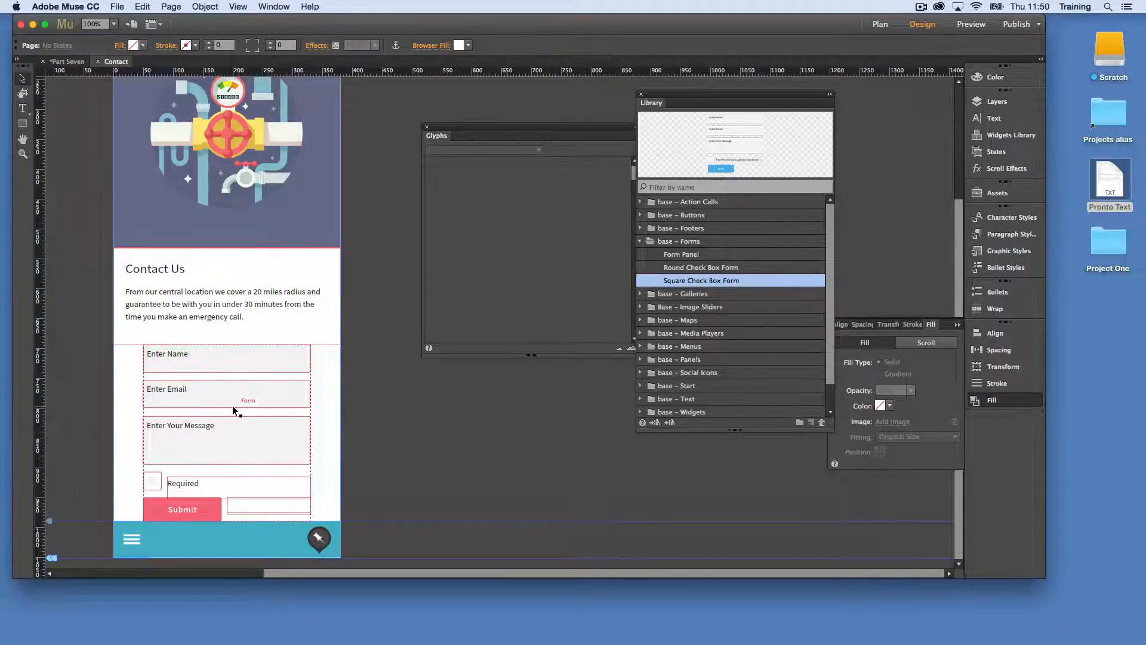
- Examine the Enter Email field's options for required entry, prompt text, label and message text
left_click(254, 398)
left_click(256, 391)
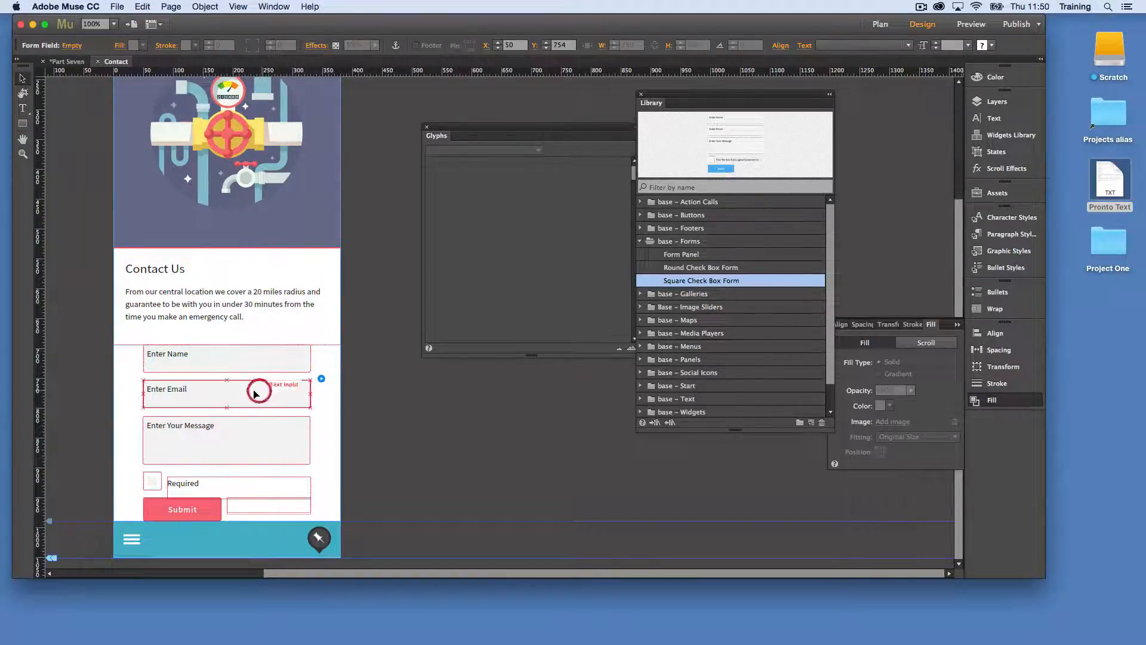
left_click(320, 380)
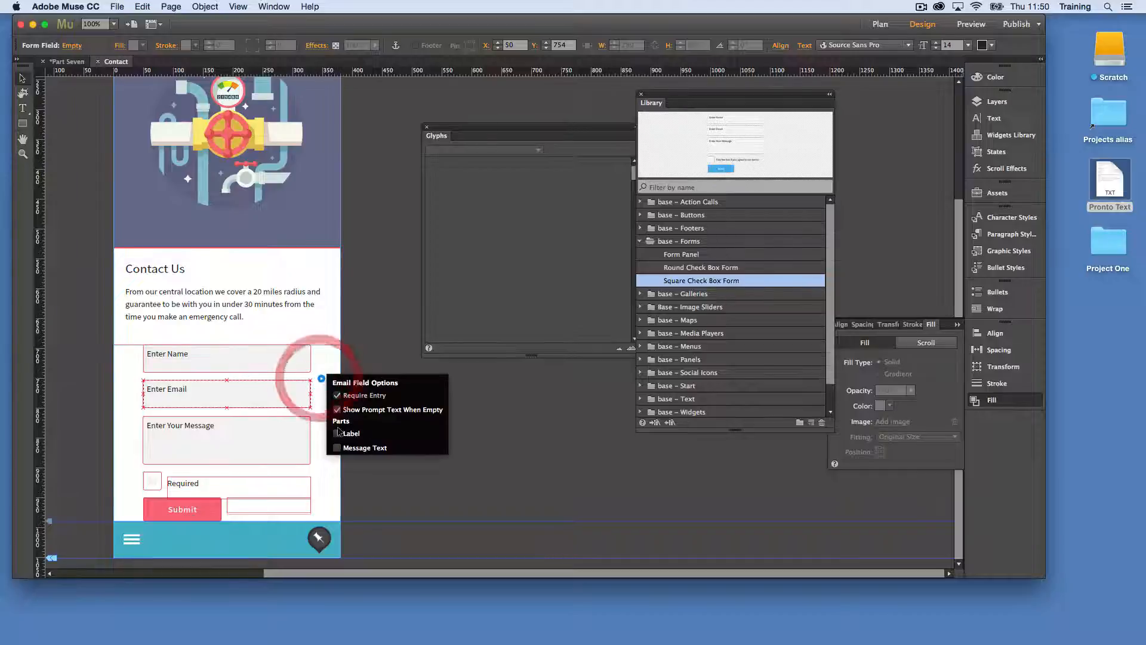
left_click(115, 401)
left_click(404, 427)
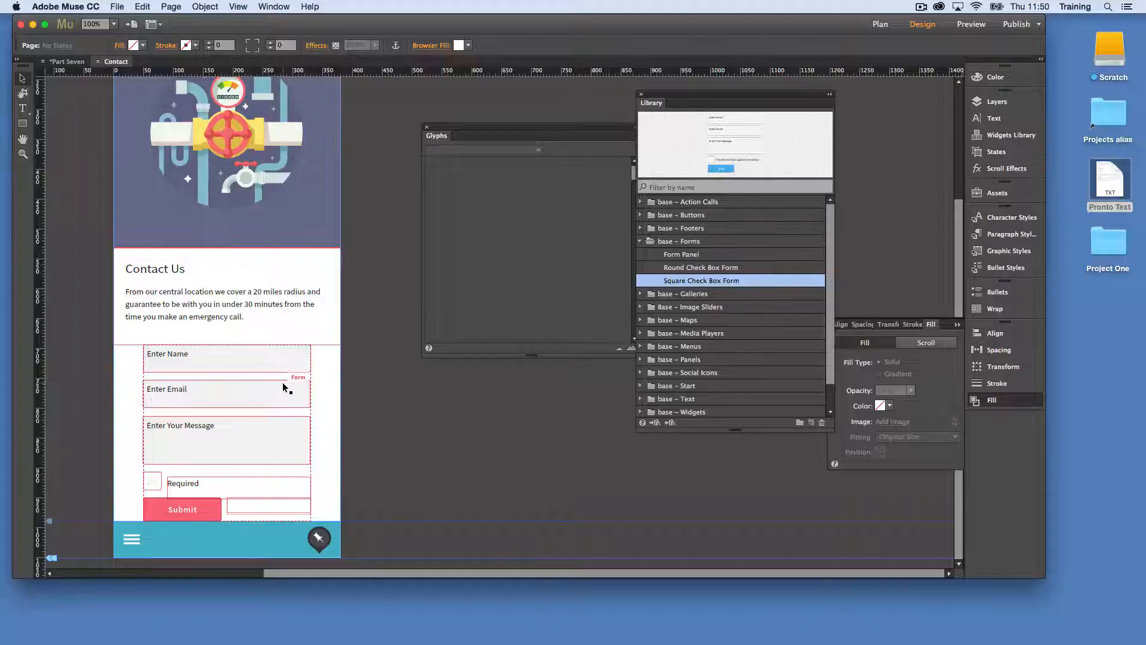
- Examine the form checkbox's options for required entry, default checked state, label and message text
left_click(160, 484)
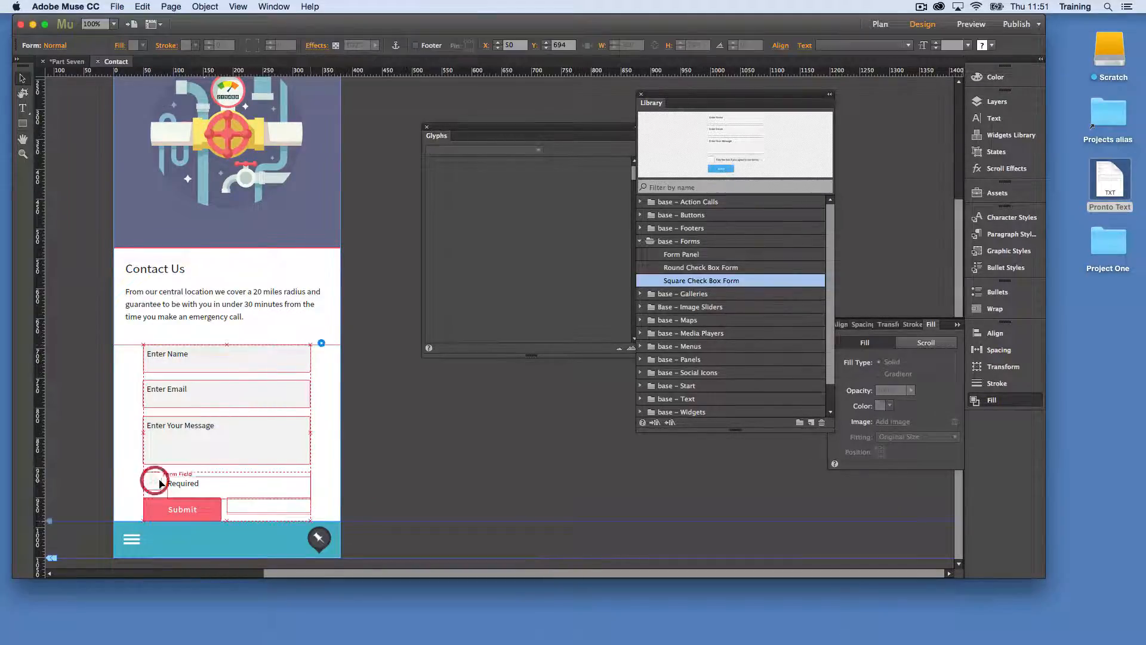
left_click(155, 481)
left_click(155, 481)
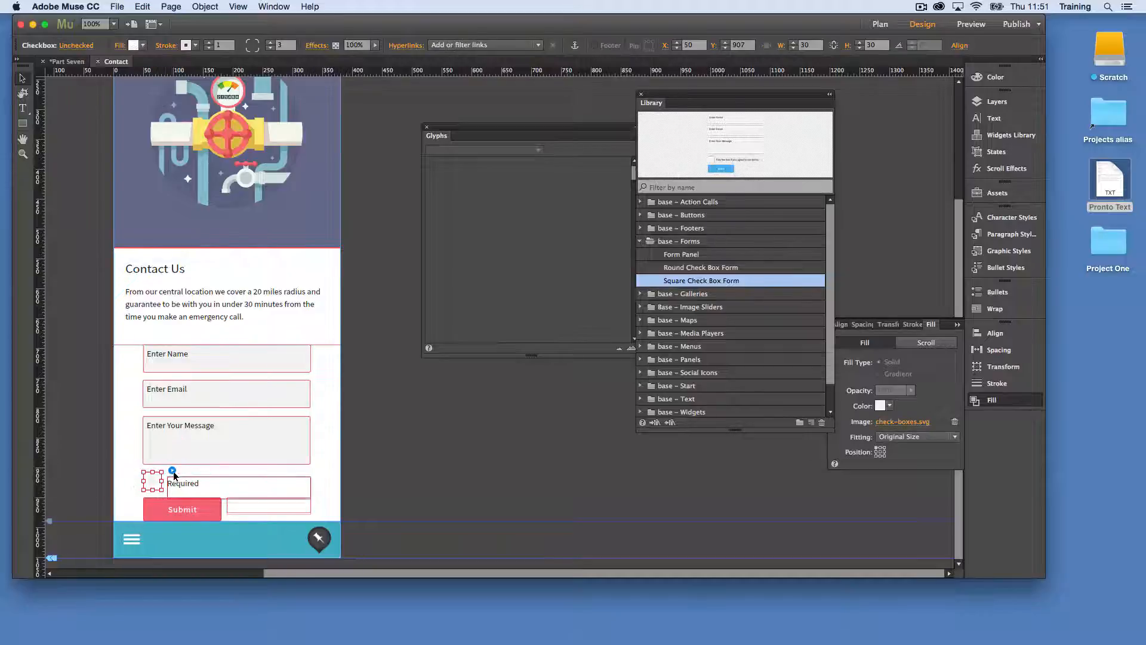
left_click(172, 471)
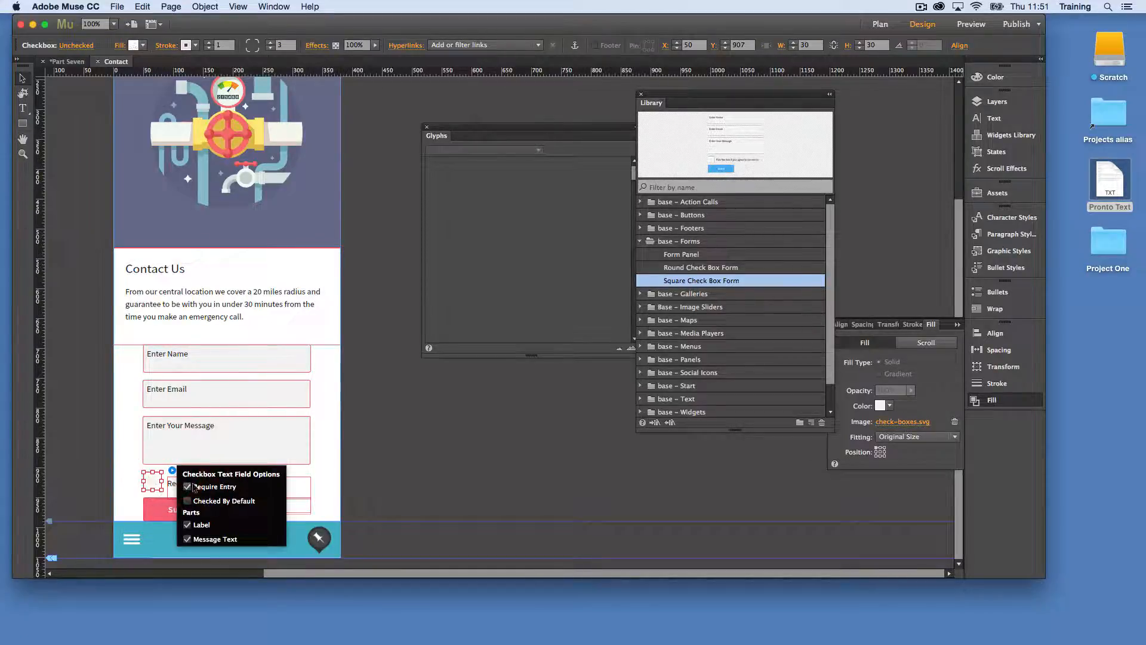
left_click(385, 457)
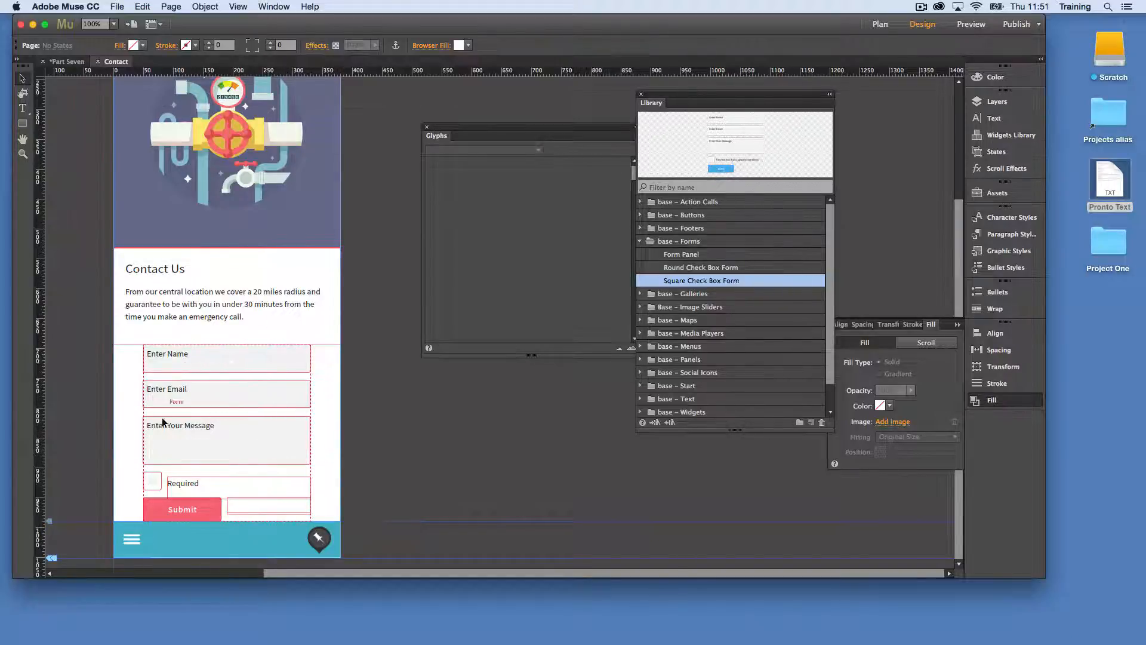
left_click(152, 482)
left_click(154, 482)
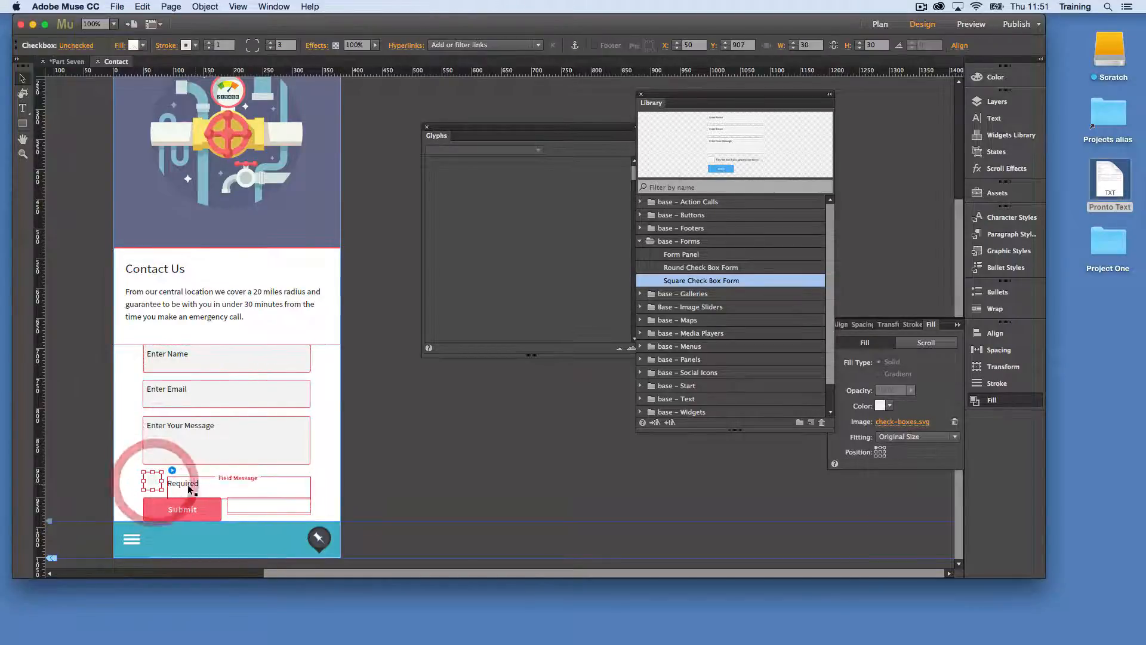
left_click(432, 423)
- Preview the Contact page and test the form's checkbox by ticking and unticking it
left_click(972, 24)
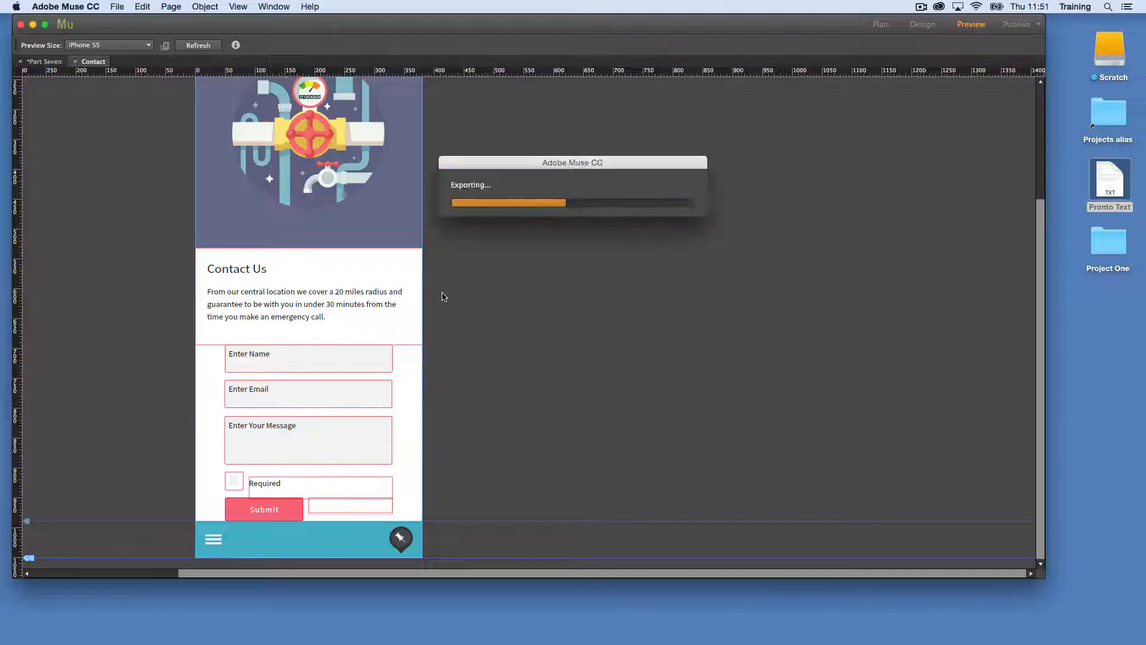
scroll(511, 316, "down", 10)
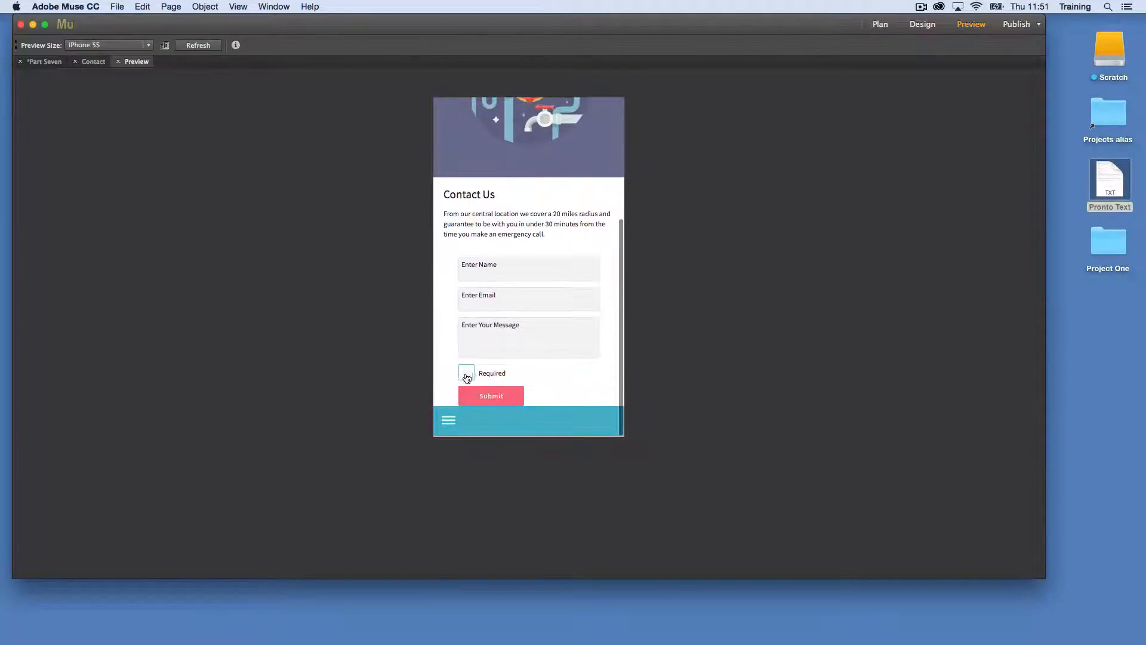
left_click(467, 375)
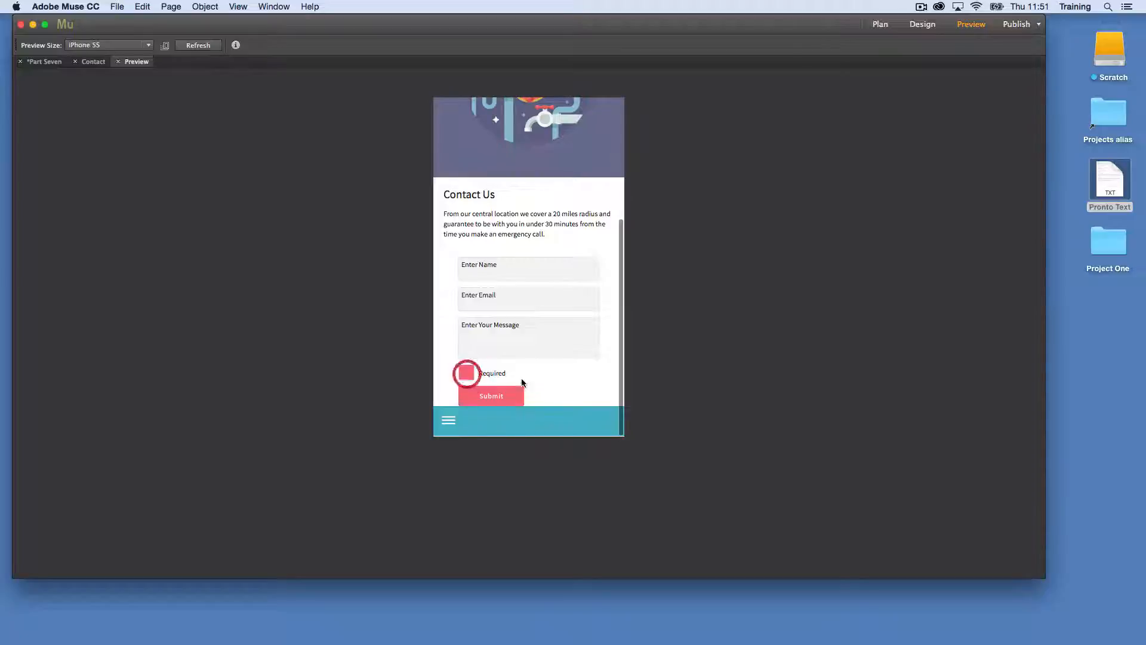
left_click(468, 374)
left_click(118, 62)
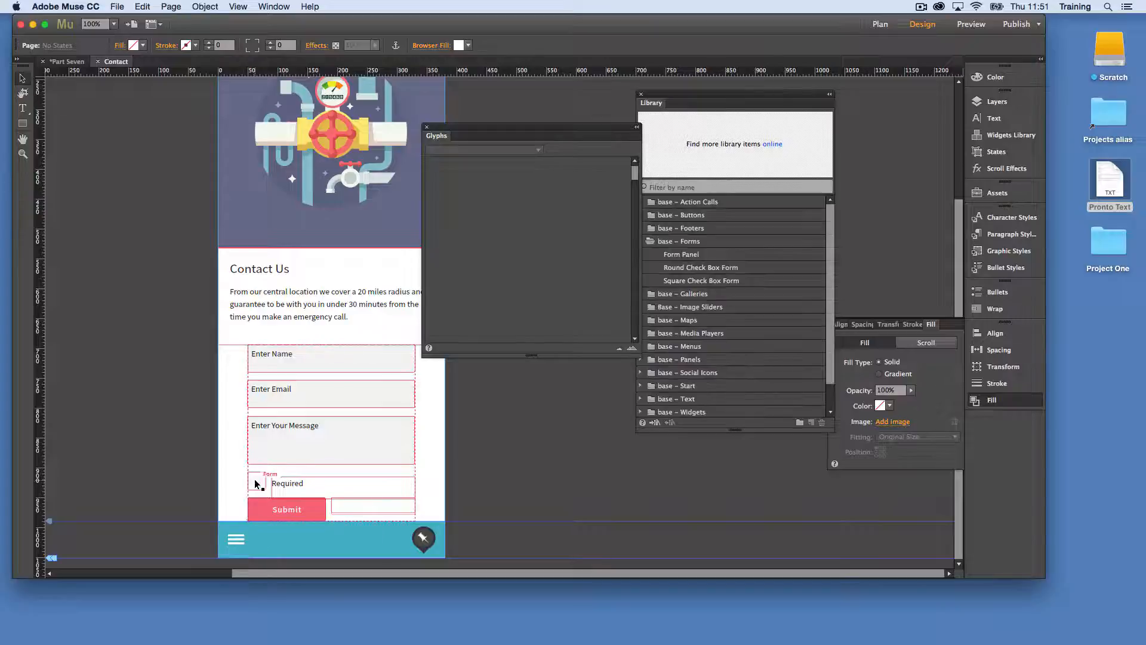
- Select the checkbox inside the form and examine the fill colour, image and position of its Unchecked state
left_click(257, 483)
left_click(258, 482)
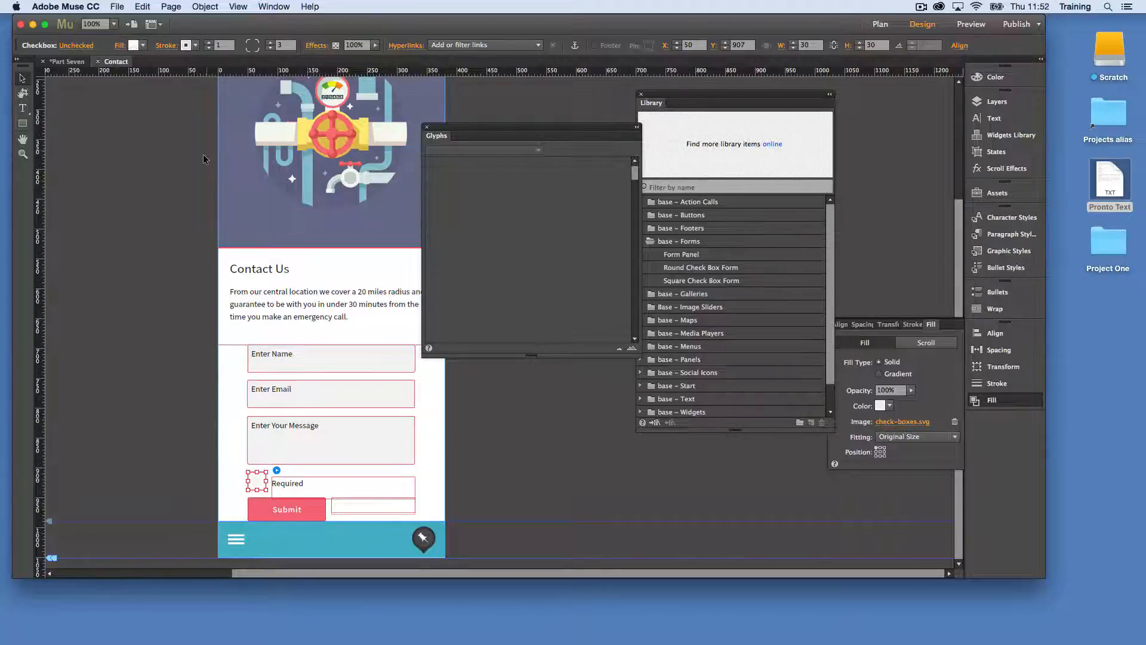
left_click(134, 46)
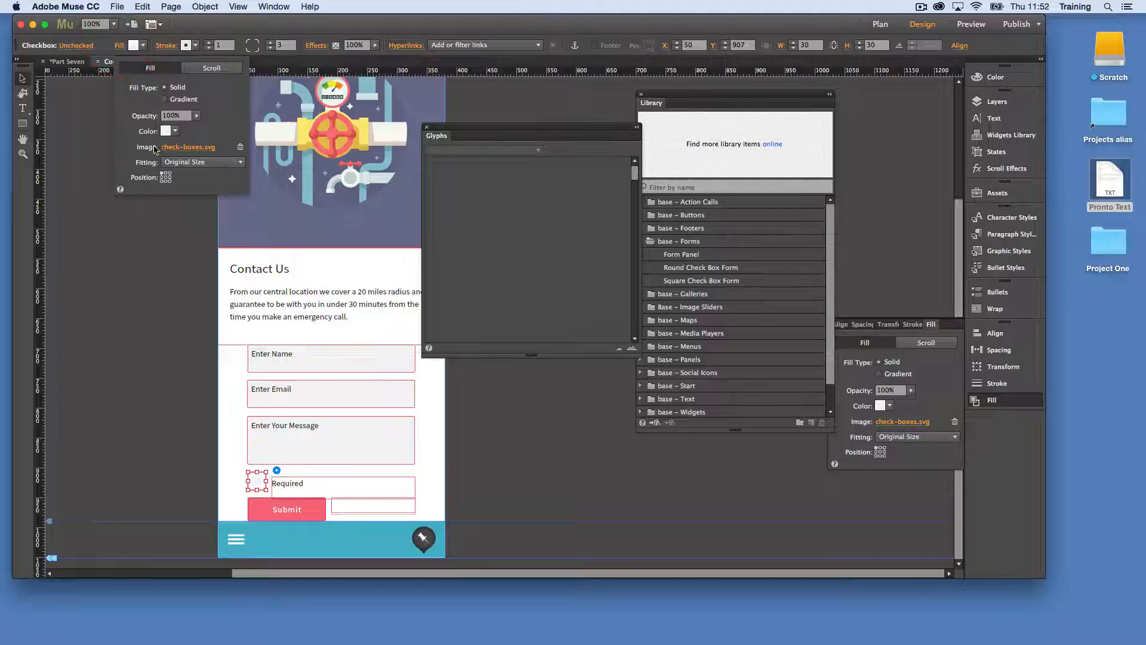
left_click(138, 299)
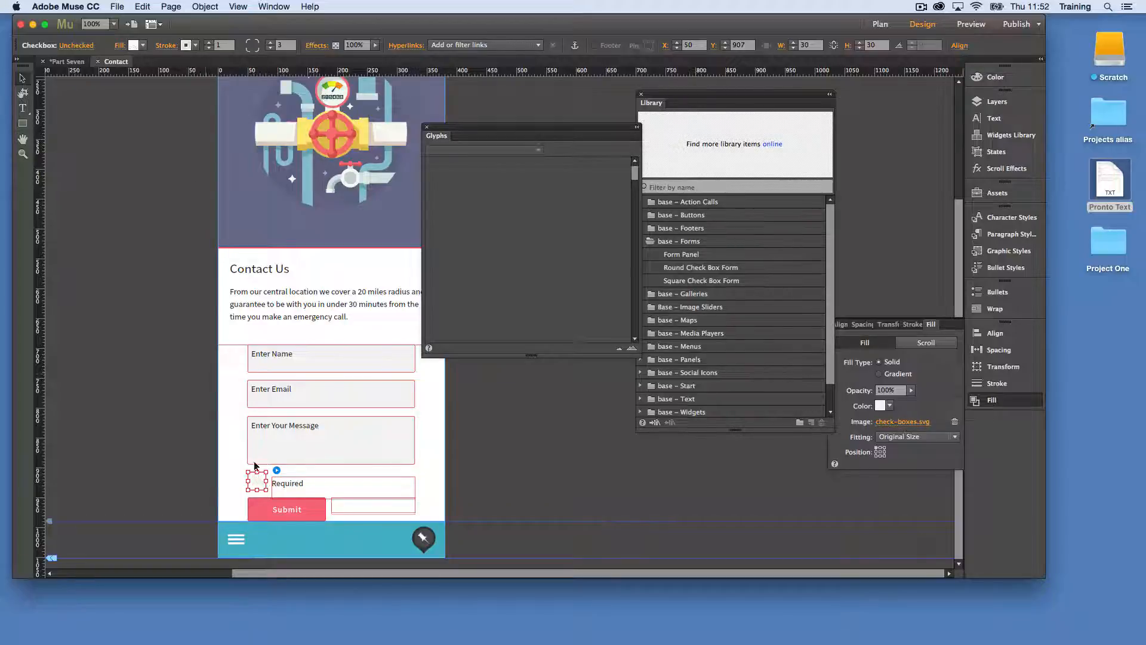
- Switch the checkbox to its Checked state and examine that state's fill colour, image and position
left_click(78, 45)
left_click(101, 139)
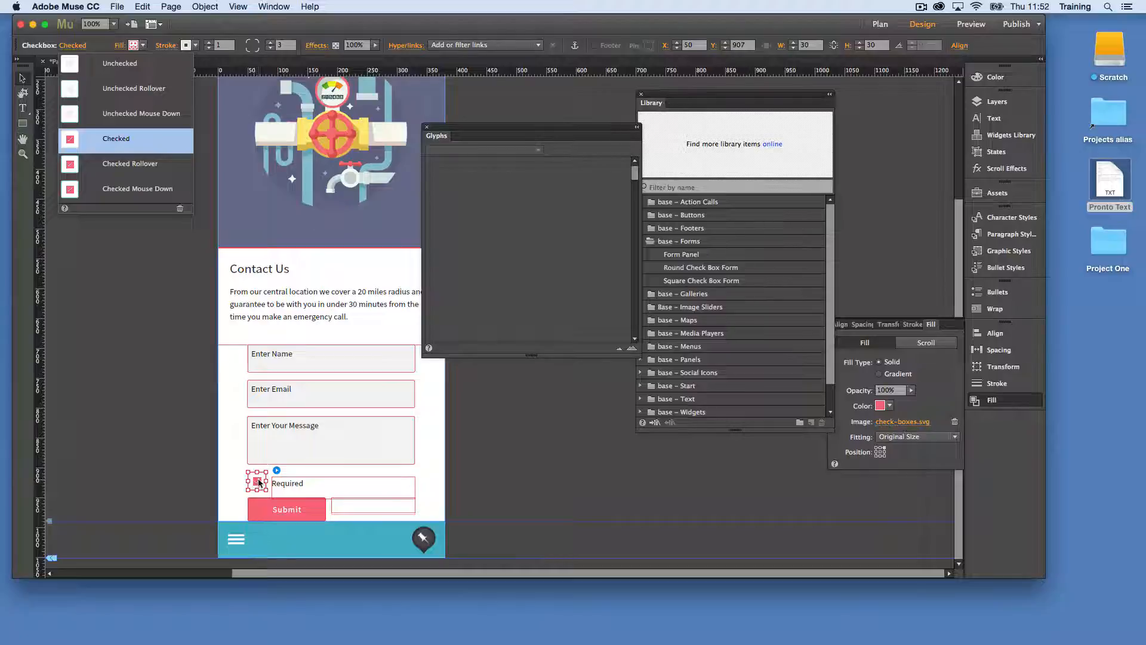
left_click(119, 45)
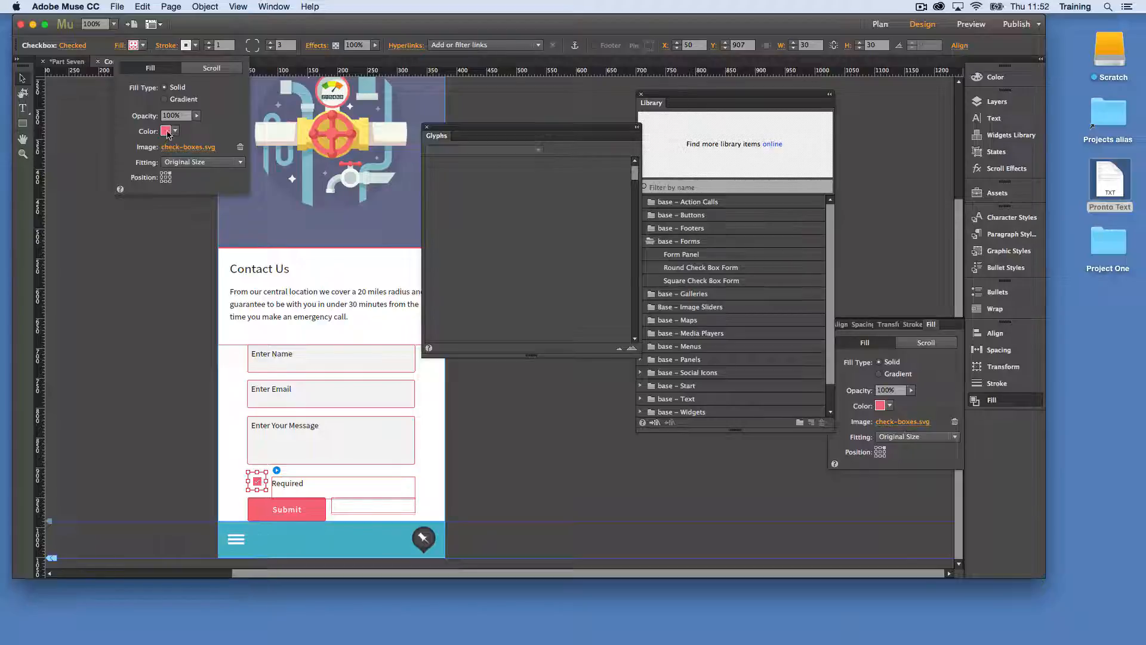
left_click(175, 449)
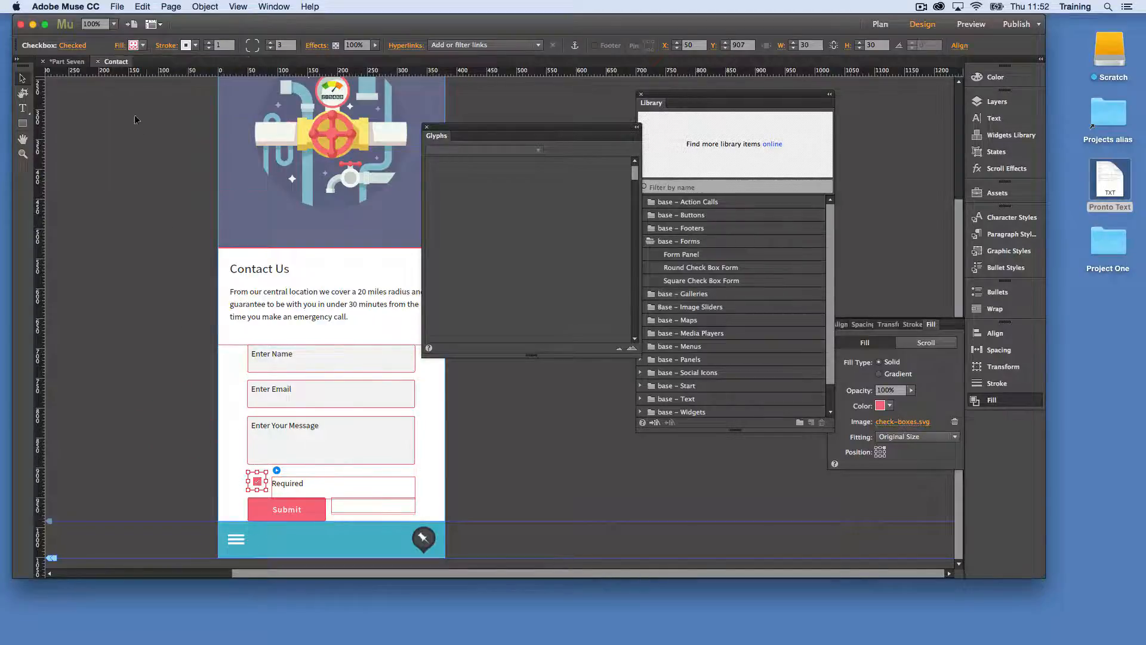
- Compare the checkbox's appearance in its Unchecked and Checked states, and deselect it
left_click(72, 45)
left_click(90, 63)
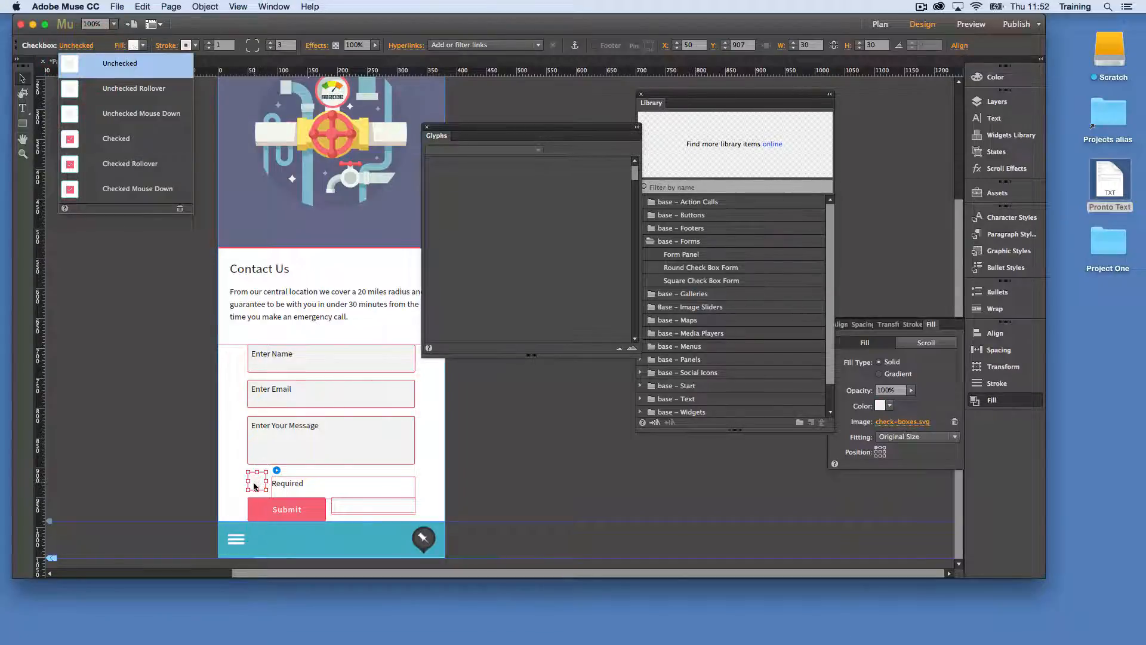
left_click(118, 139)
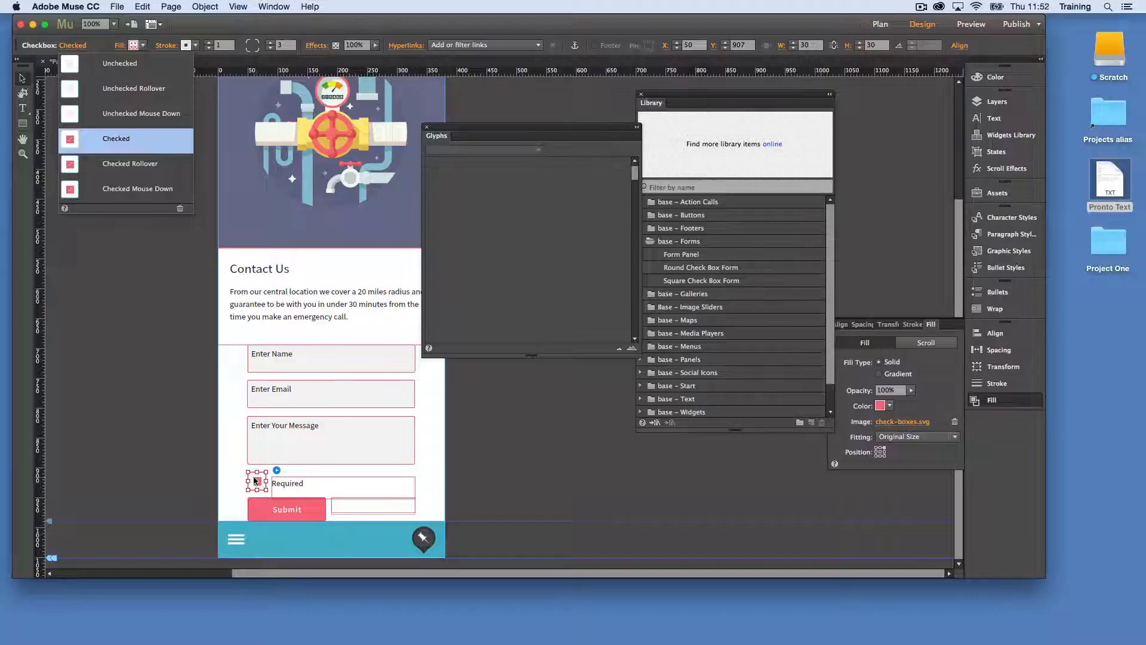
left_click(158, 400)
left_click(453, 483)
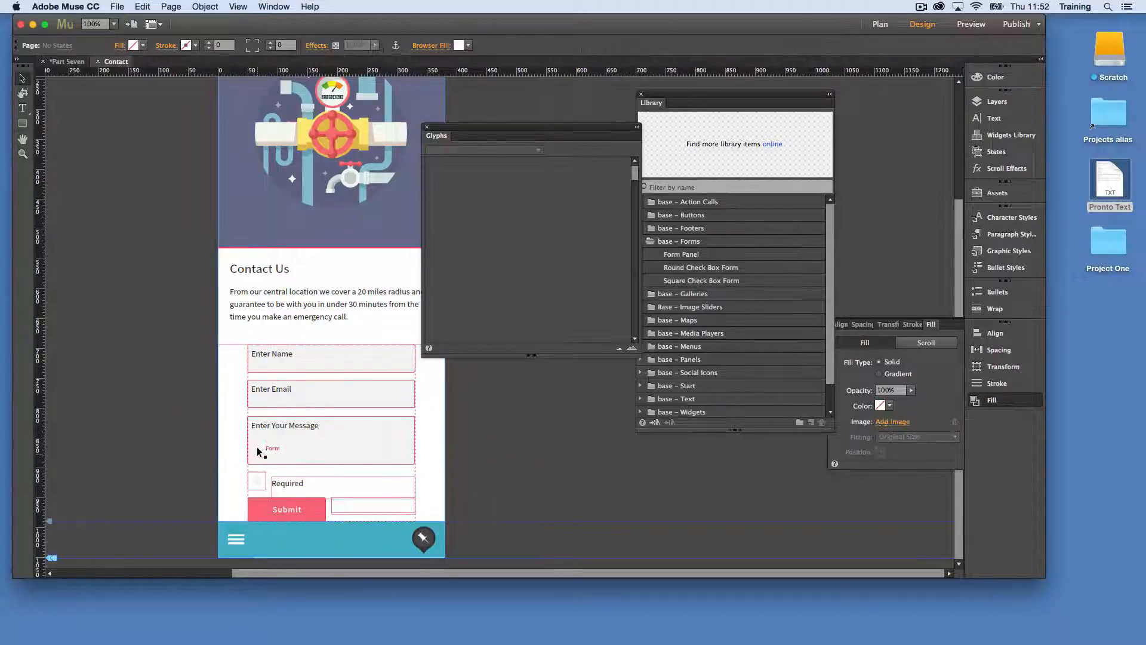
- Select the checkbox nested inside the form's Required field
left_click(256, 481)
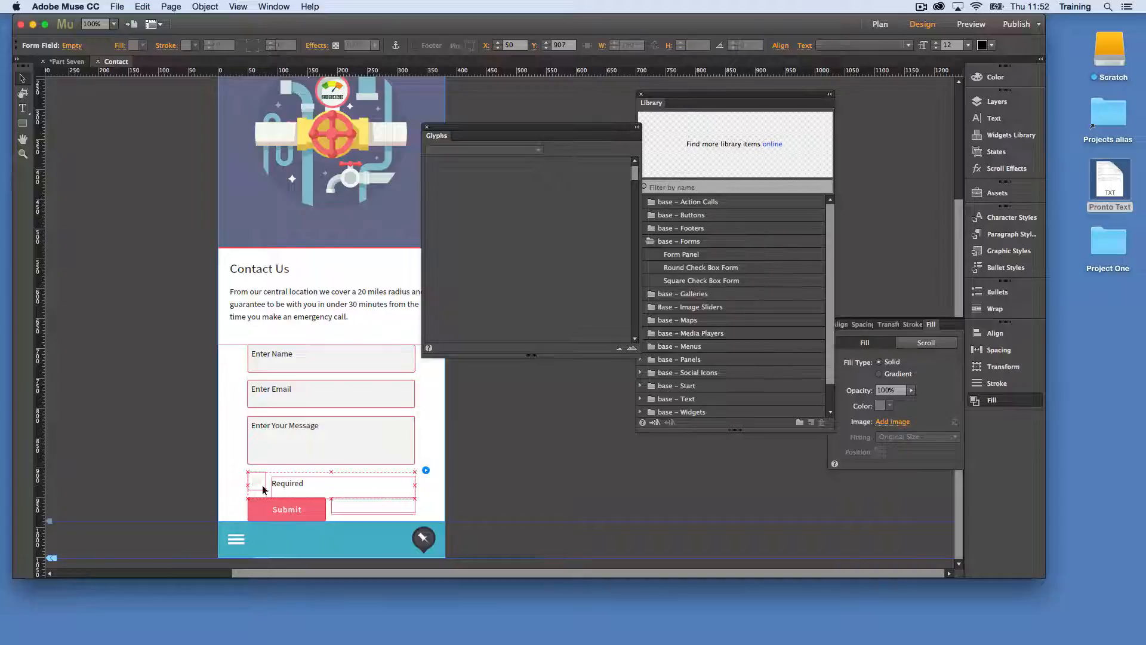
left_click(504, 435)
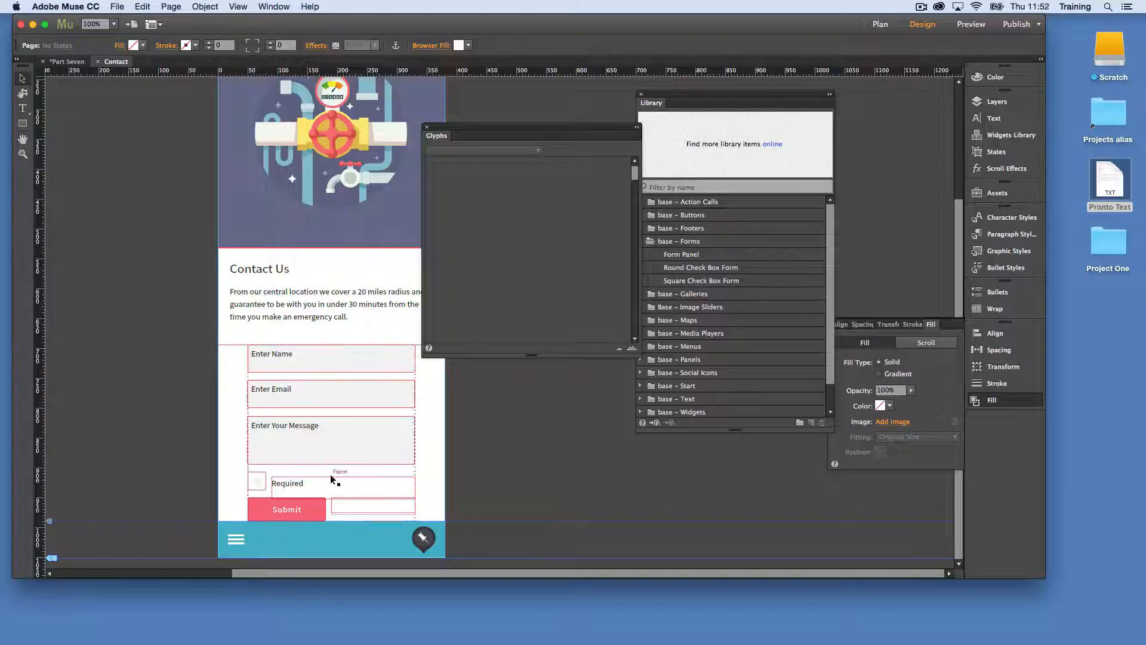
left_click(490, 459)
left_click(259, 489)
left_click(263, 485)
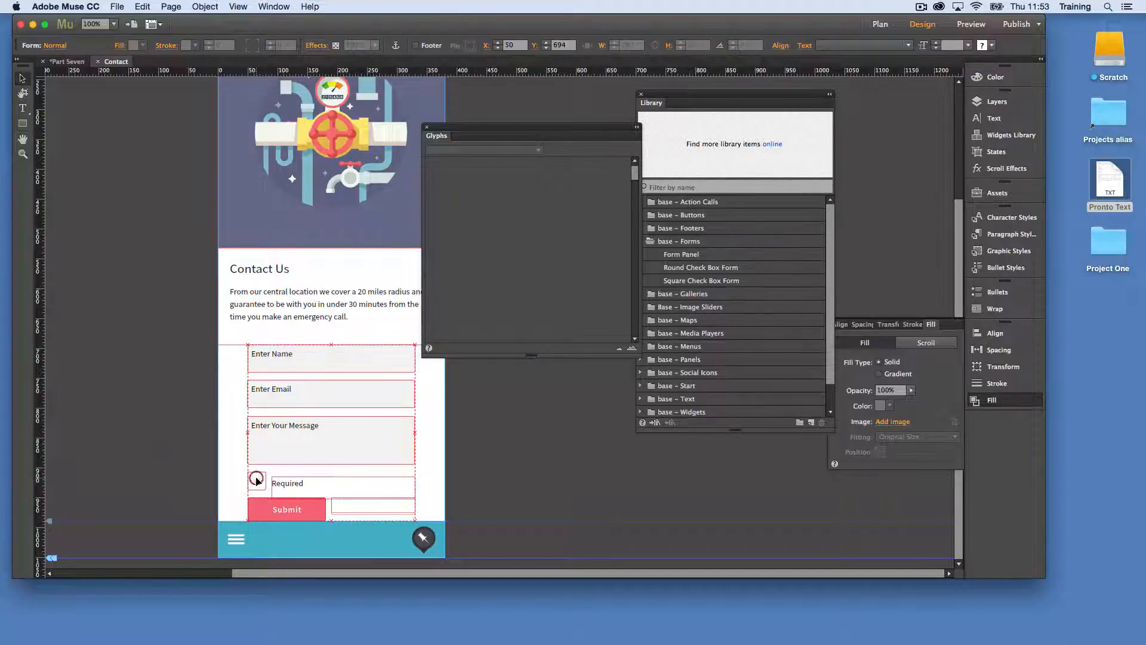
left_click(263, 485)
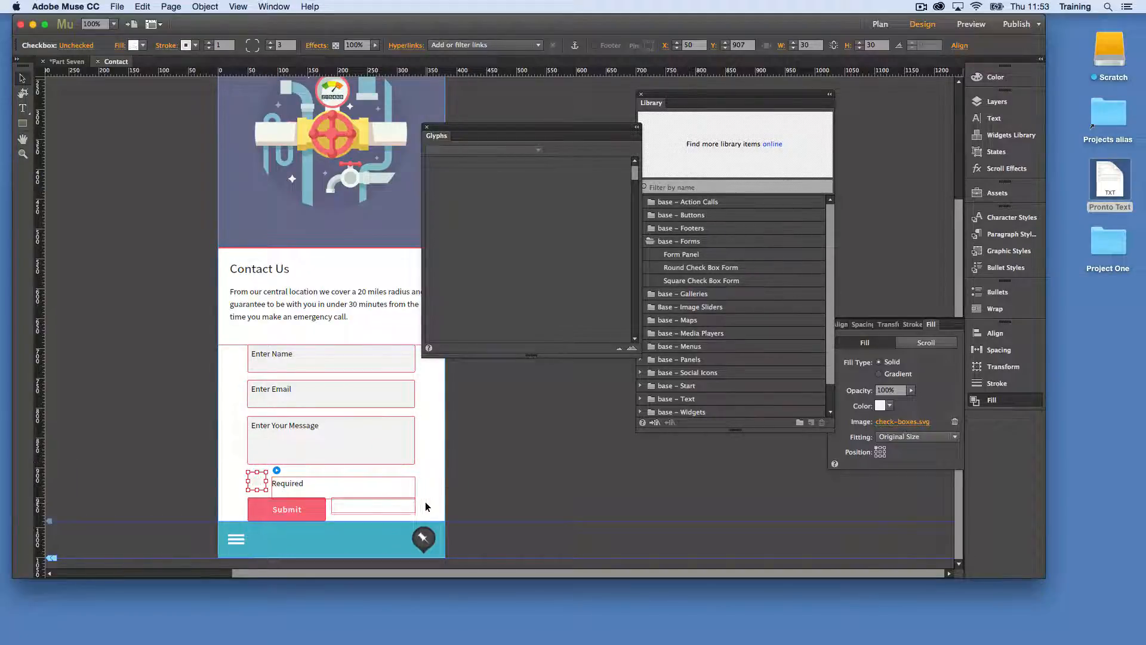
- Select the form's Submit button and view its Submit in Progress state
left_click(470, 489)
left_click(309, 514)
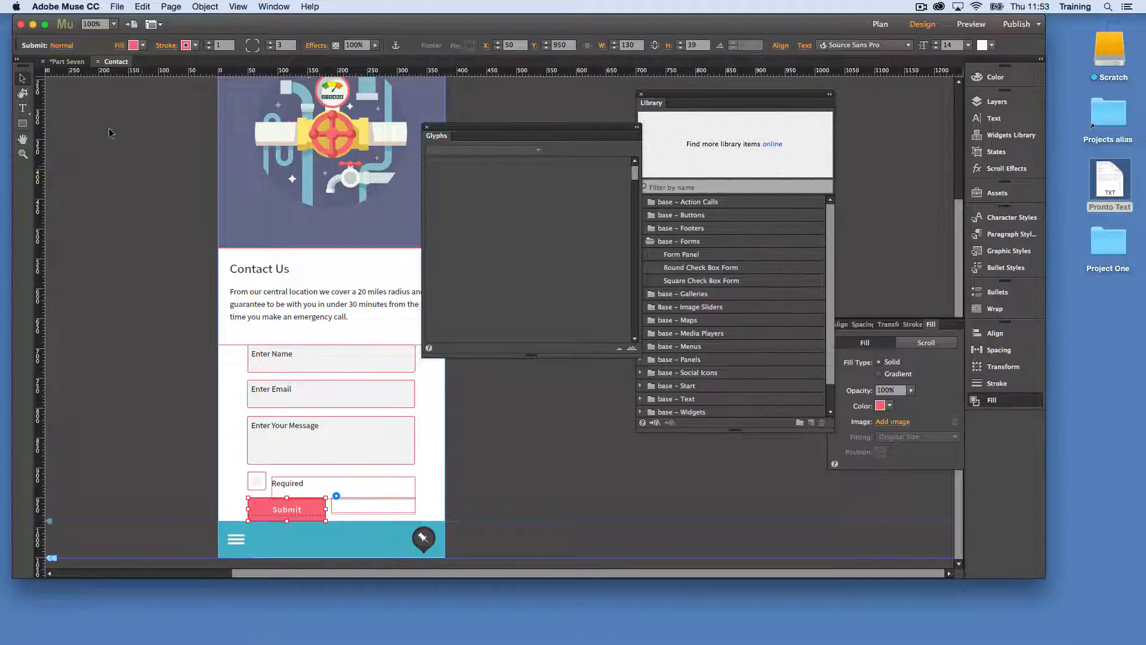
left_click(62, 46)
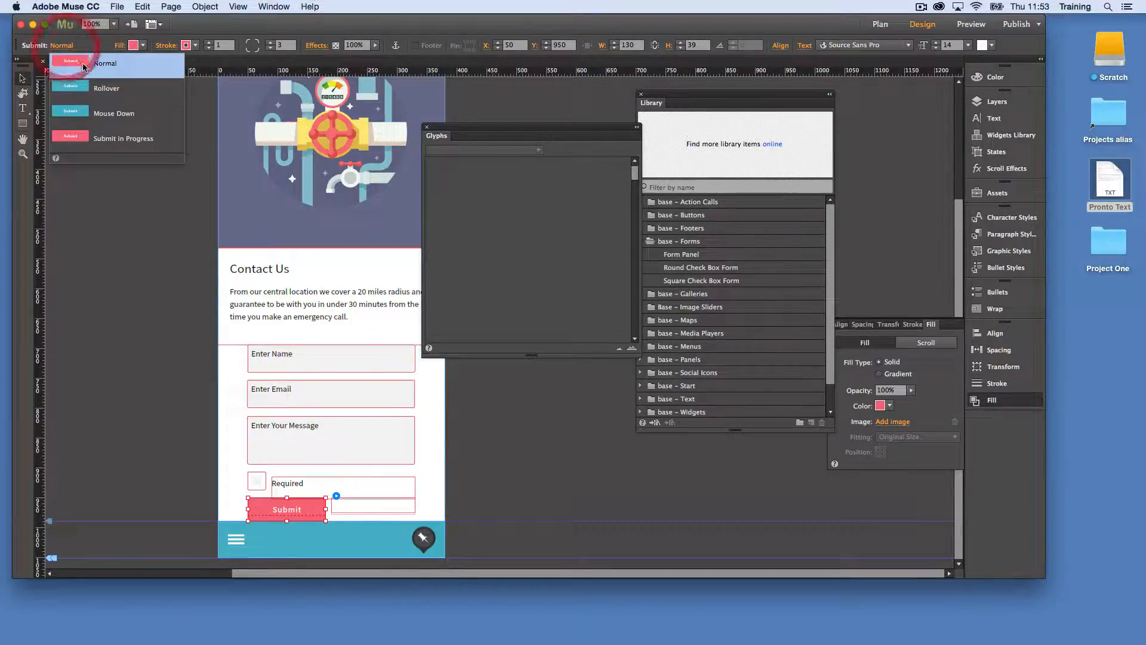
left_click(100, 138)
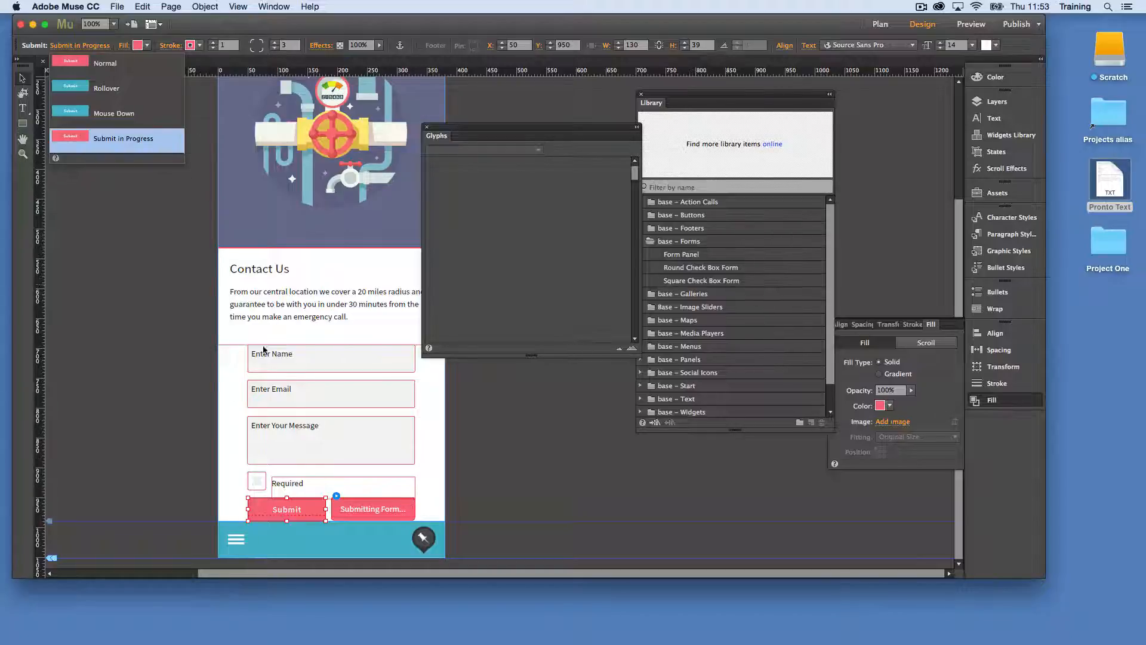
- Select the form message beside the Submit button and examine its Submit in Progress, Submit Success and Submit Error states
left_click(376, 510)
left_click(410, 513)
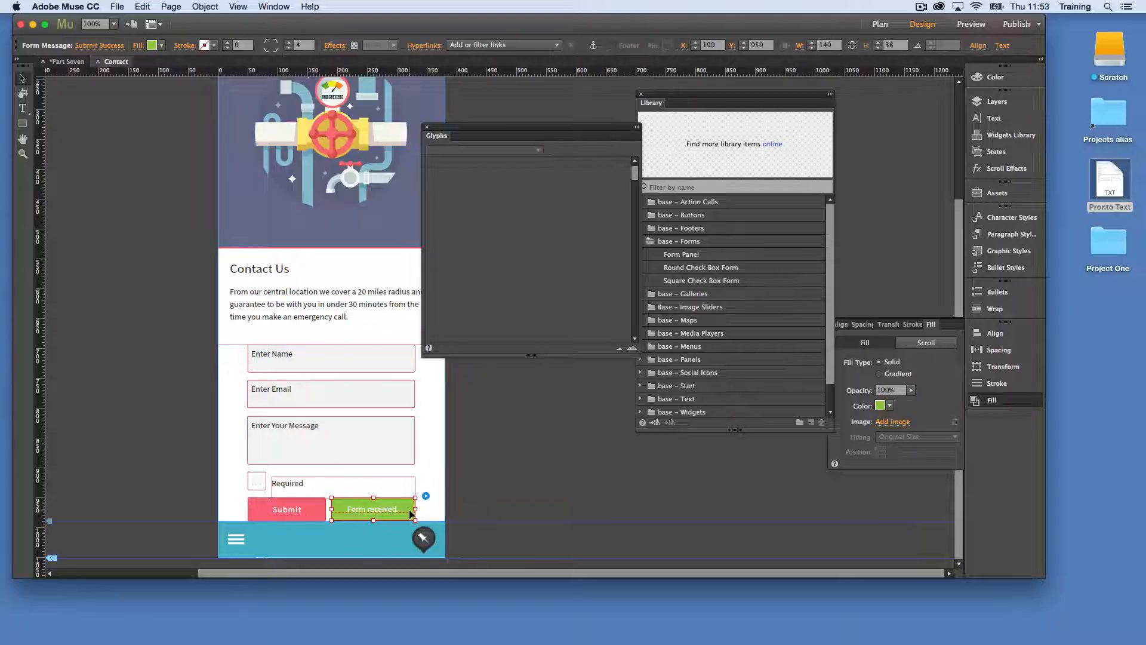
left_click(111, 45)
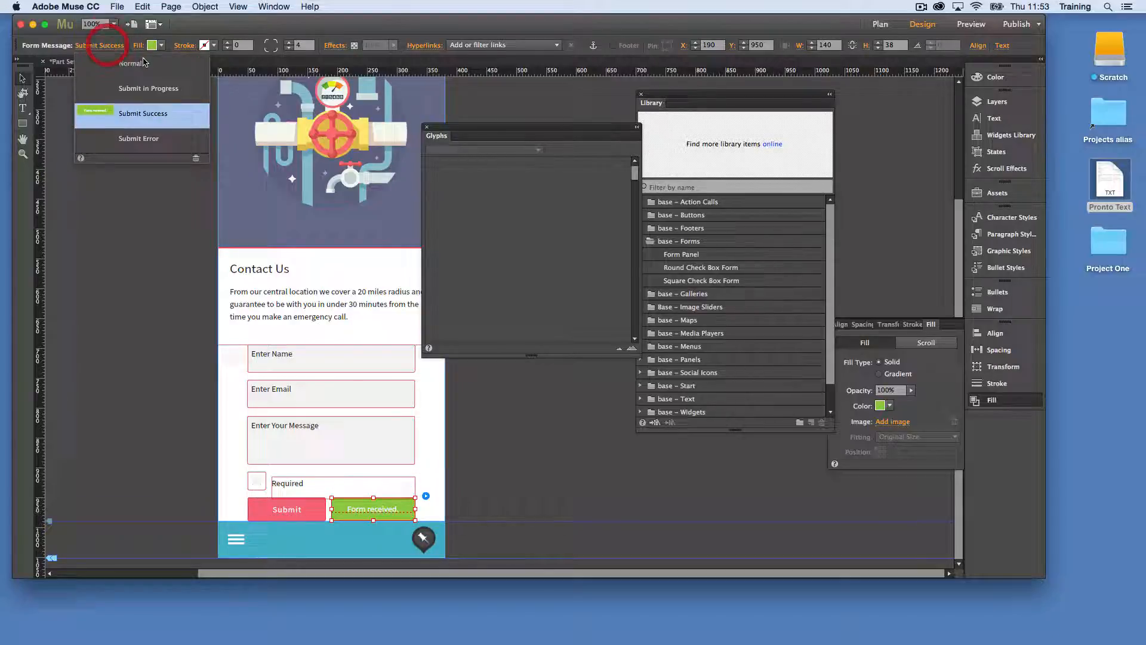
left_click(148, 90)
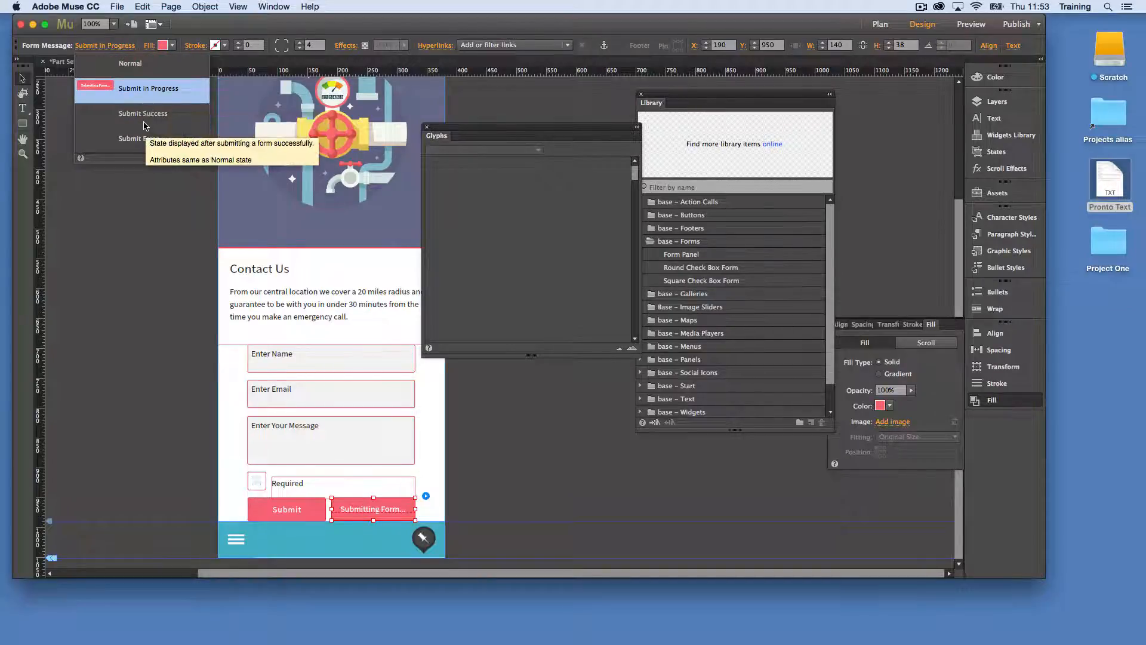
left_click(145, 115)
left_click(143, 139)
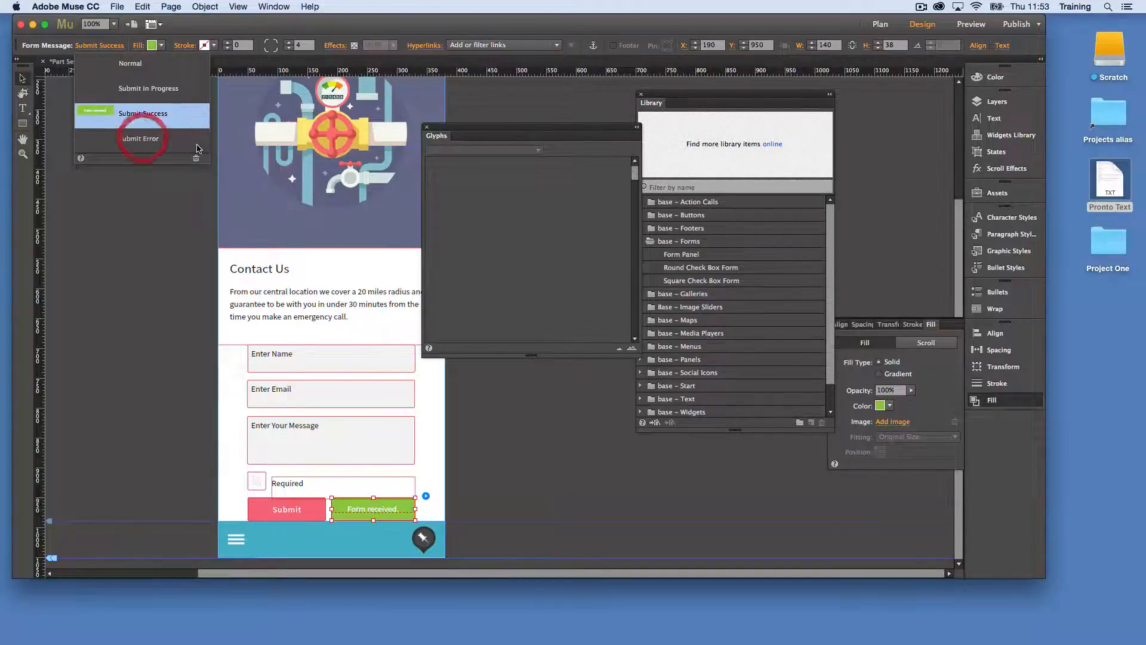
left_click(141, 114)
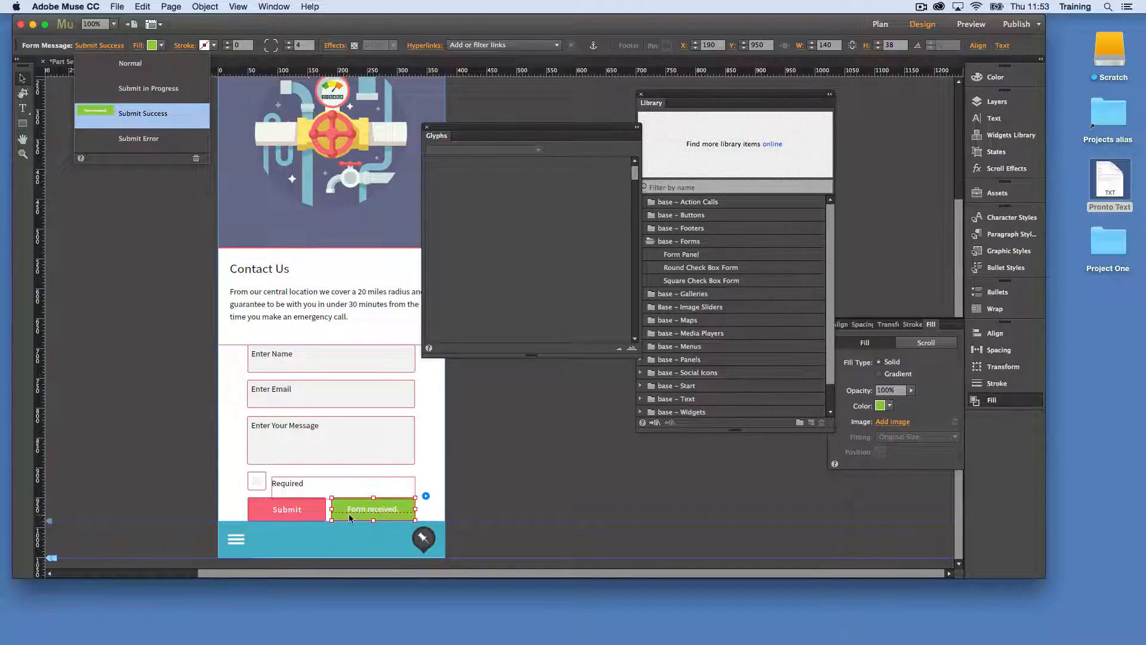
left_click(142, 355)
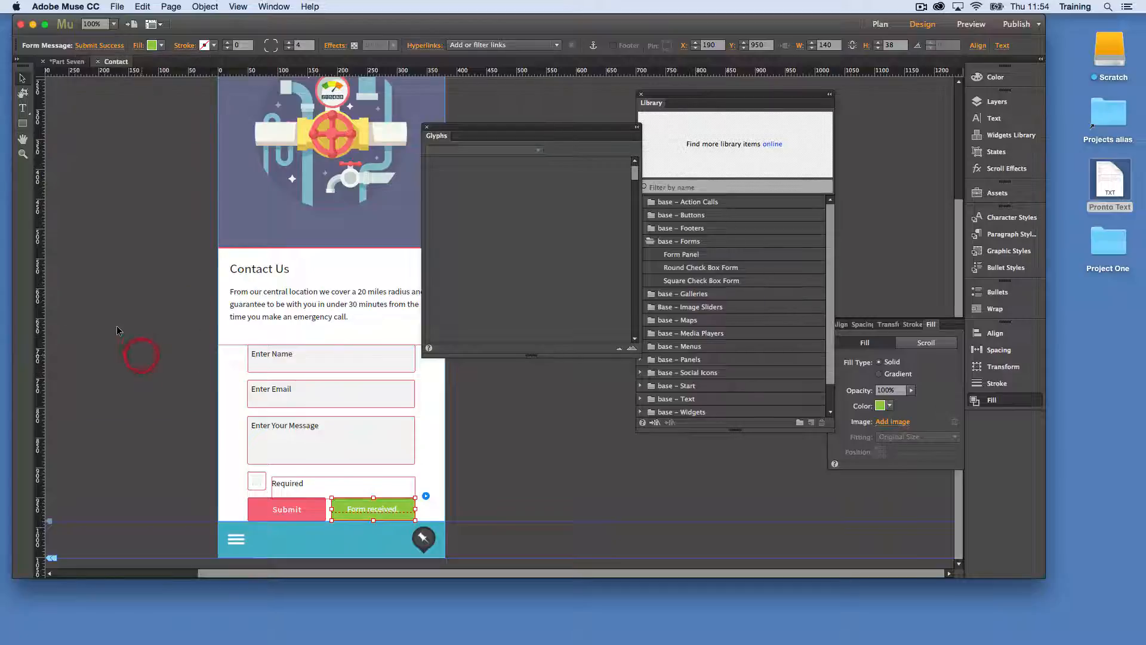
- Reselect the Submit button inside the form and review its Submit in Progress state again
left_click(303, 509)
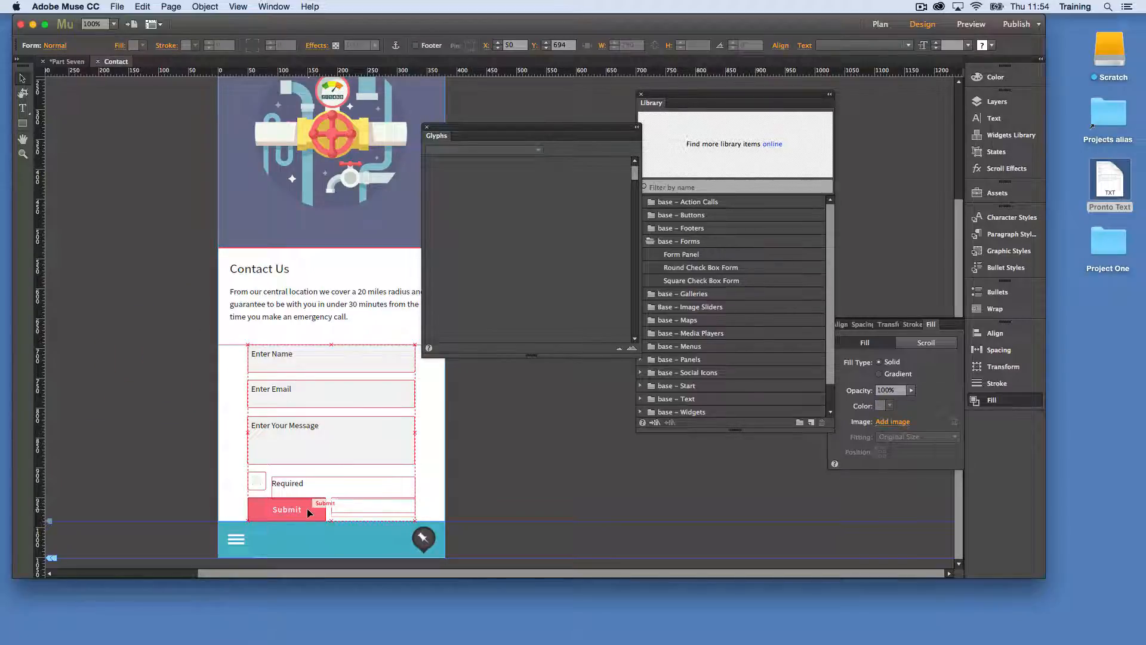
left_click(307, 507)
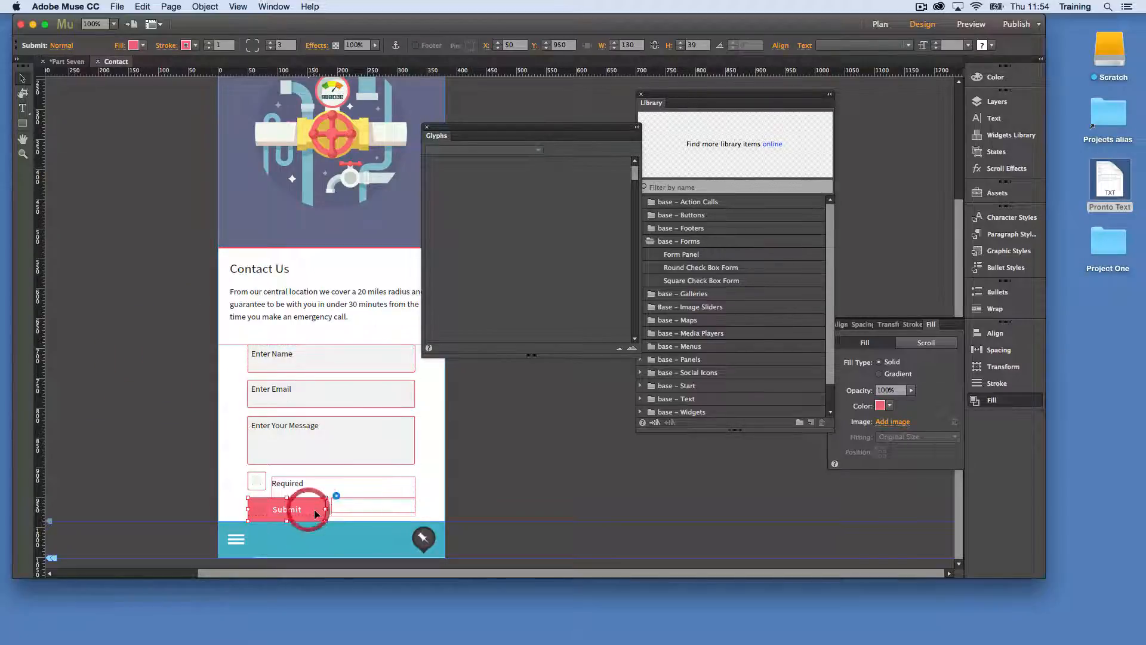
left_click(64, 46)
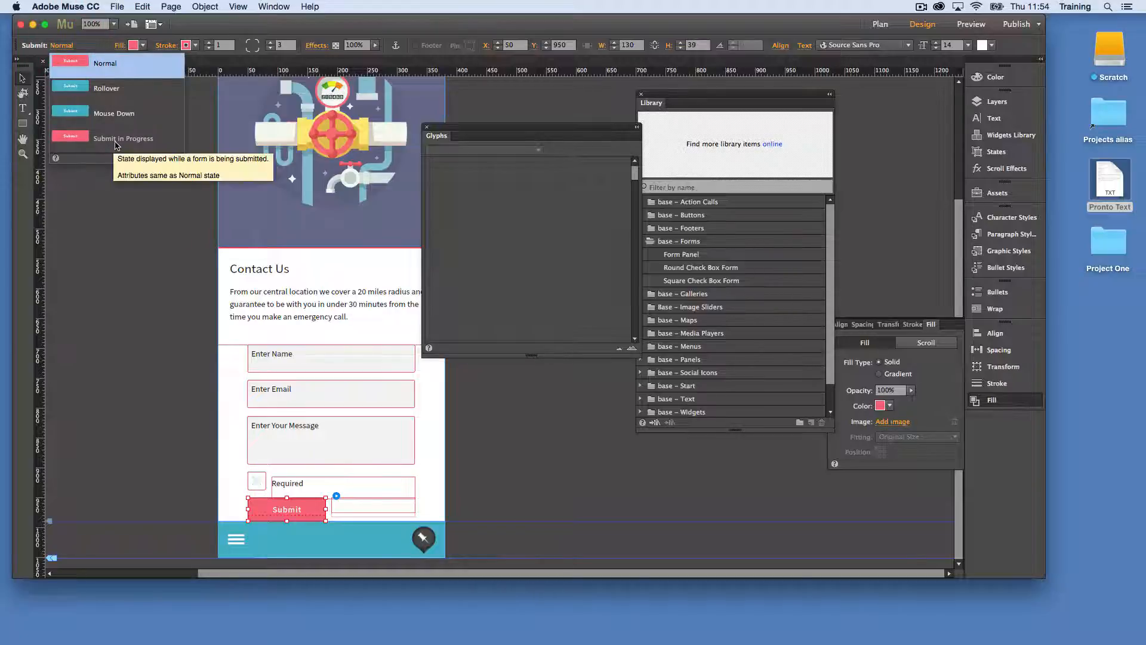
left_click(120, 139)
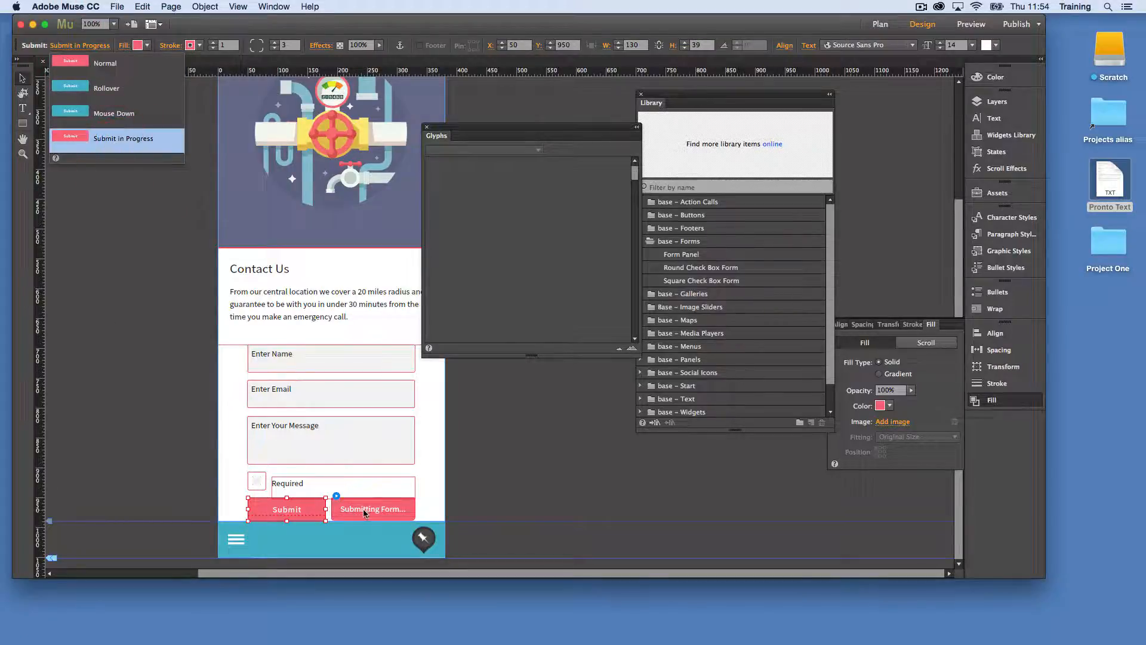
- Recheck the form message's Submit in Progress state, and deselect it
left_click(407, 509)
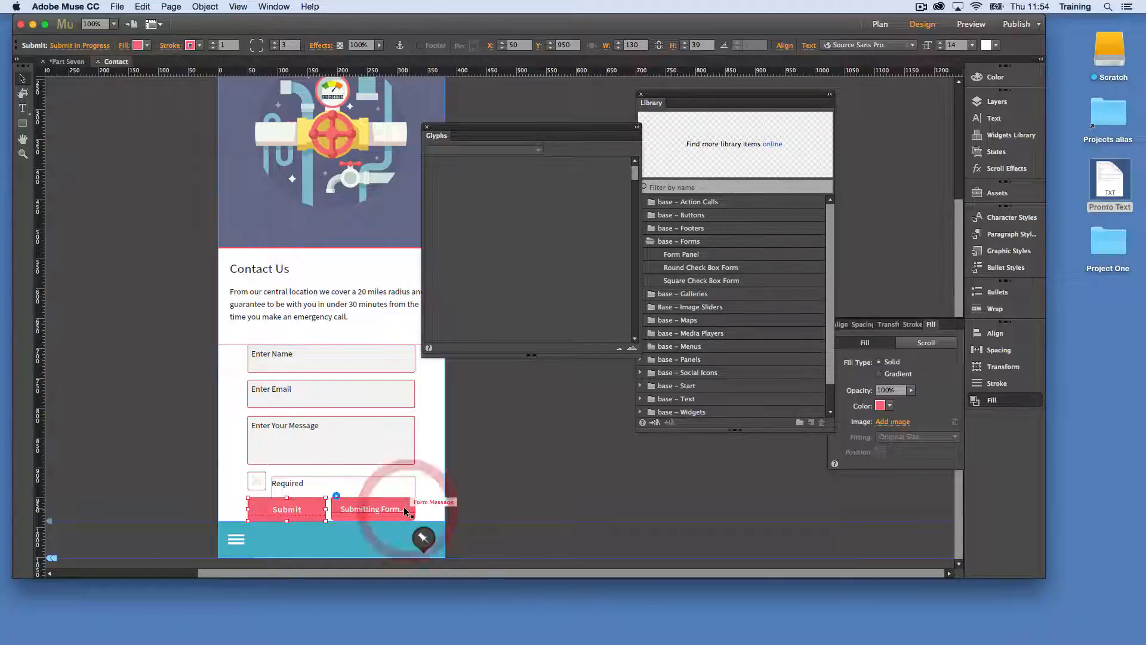
left_click(407, 507)
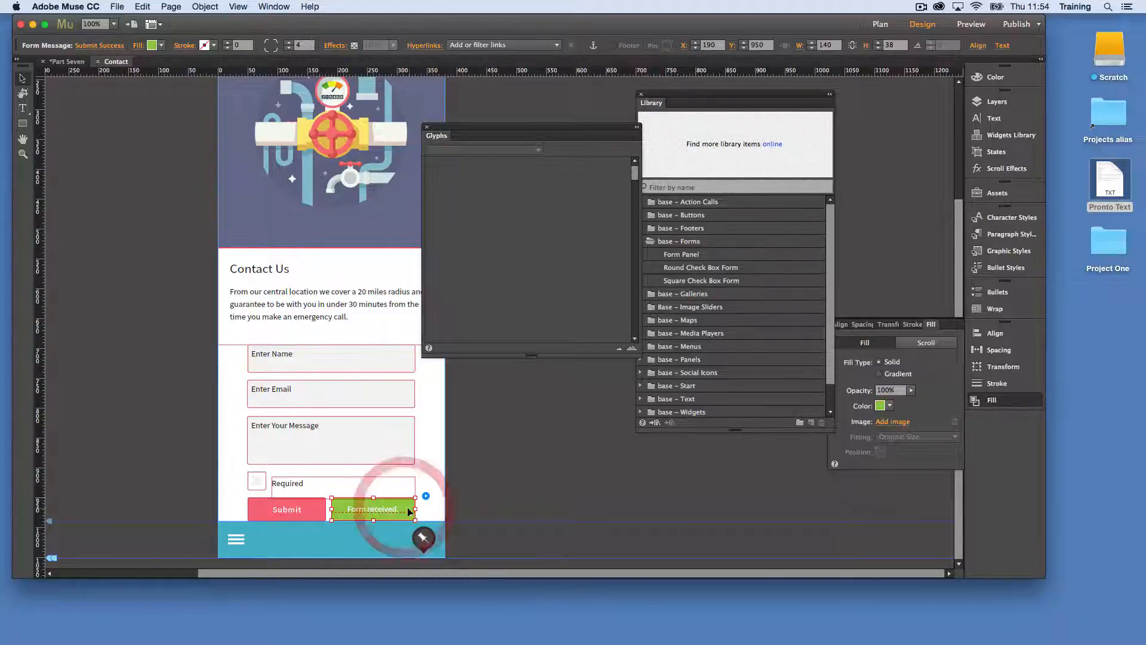
left_click(99, 46)
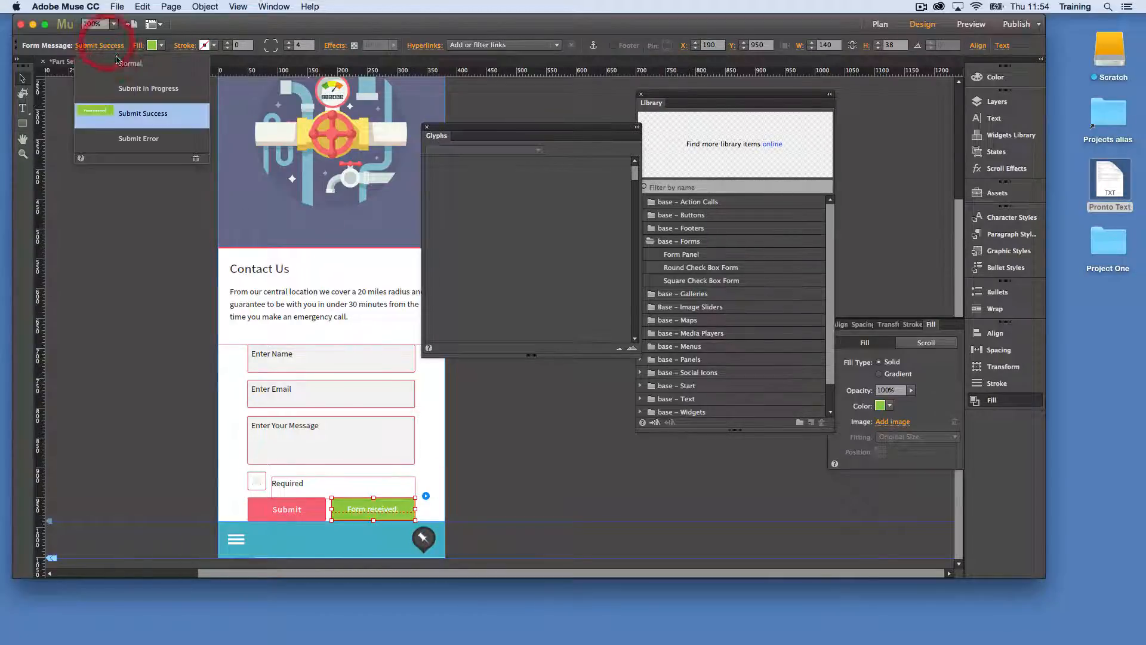
left_click(128, 88)
left_click(475, 378)
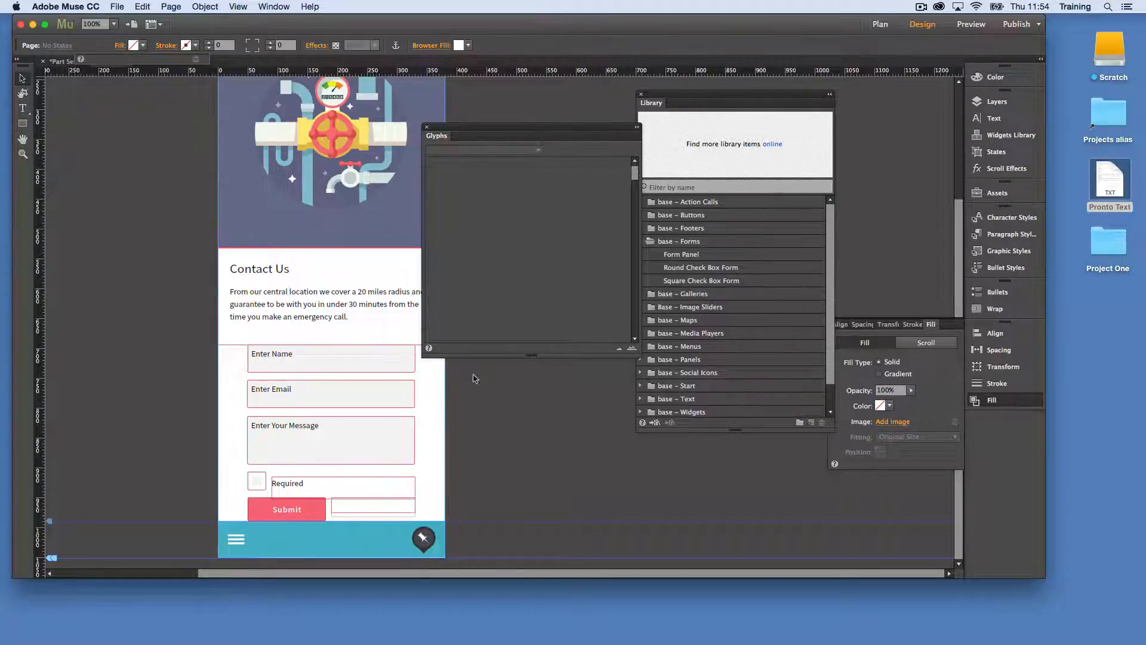
left_click(435, 500)
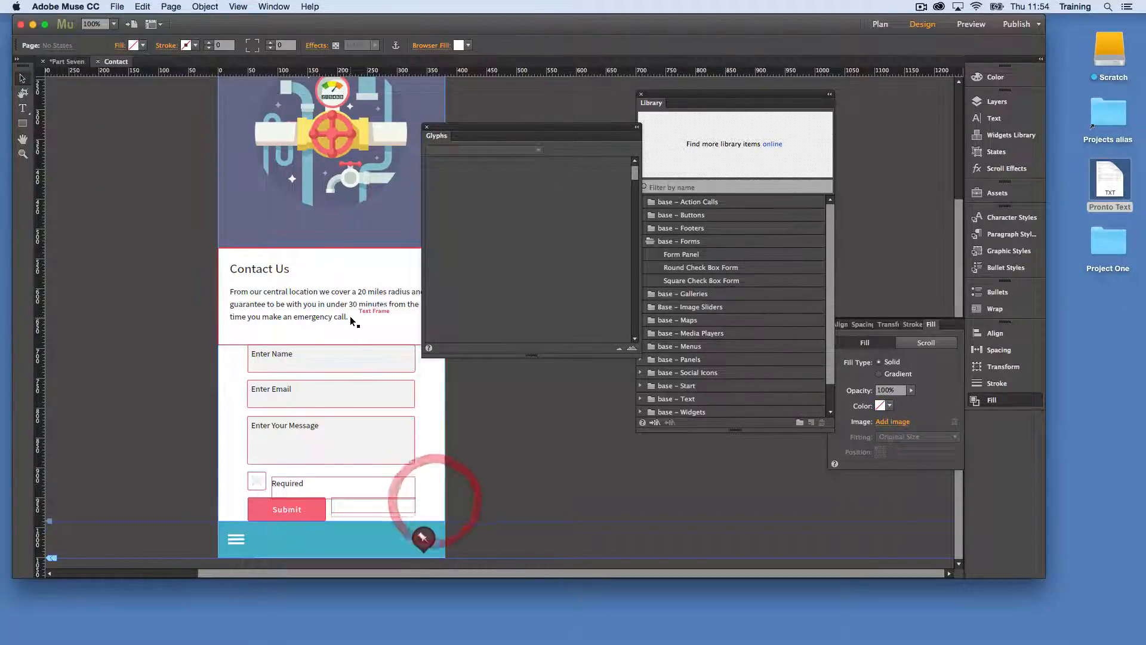
- Fit the whole Contact page in view, move the Glyphs panel clear of it, and check the page's objects by selecting them all
left_click(440, 400)
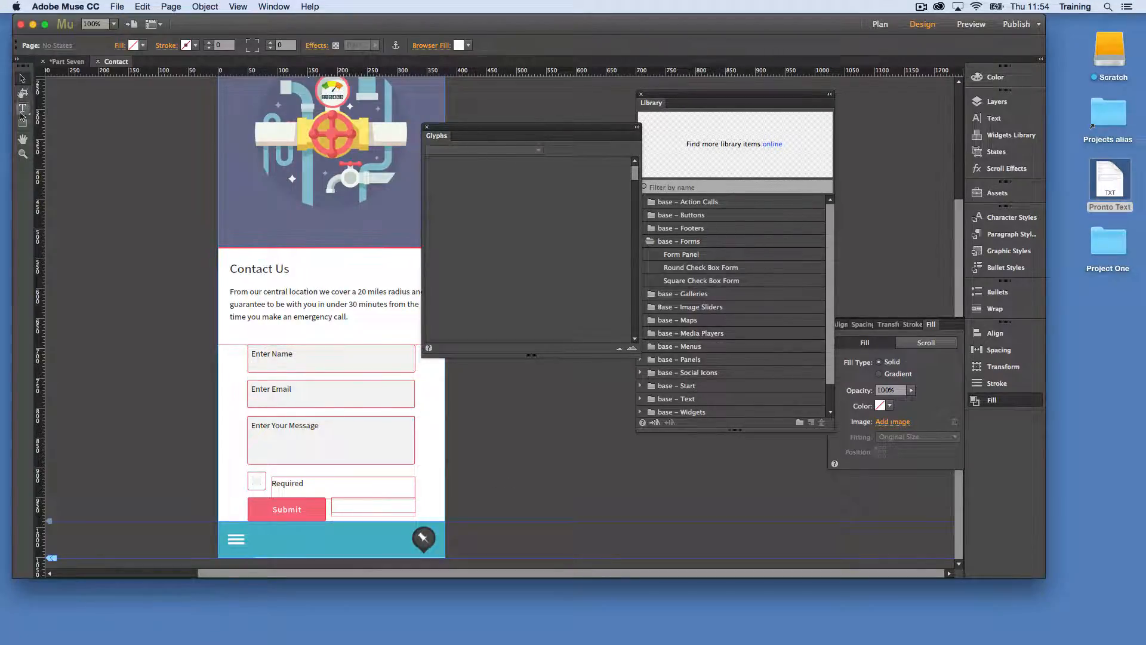
double_click(23, 138)
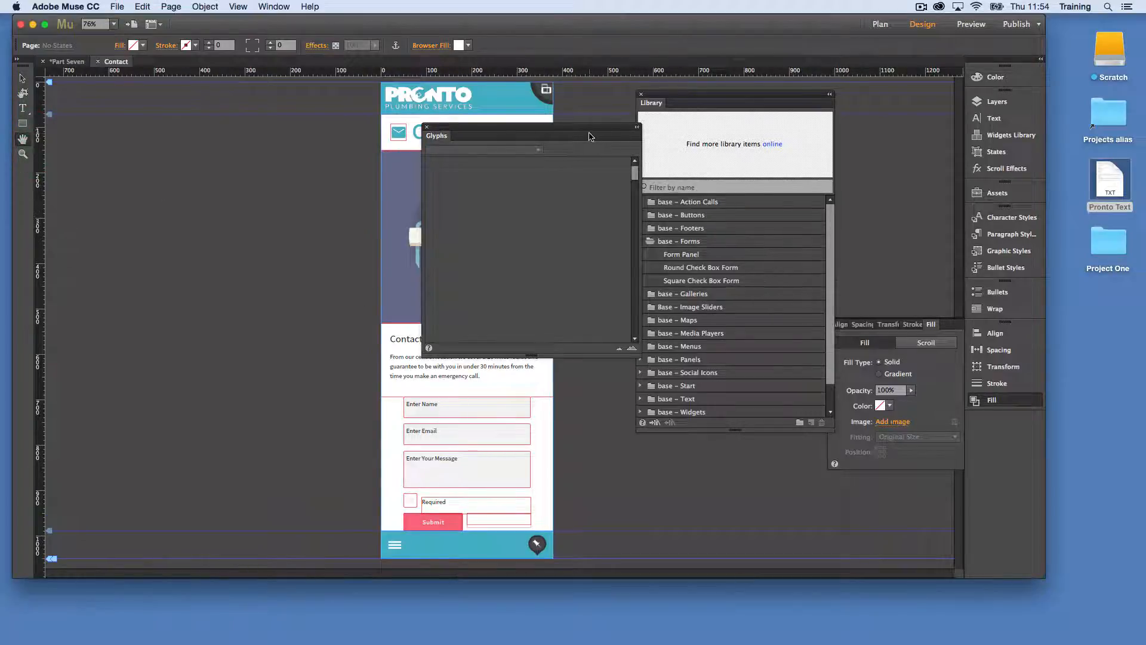
left_click_drag(582, 135, 853, 138)
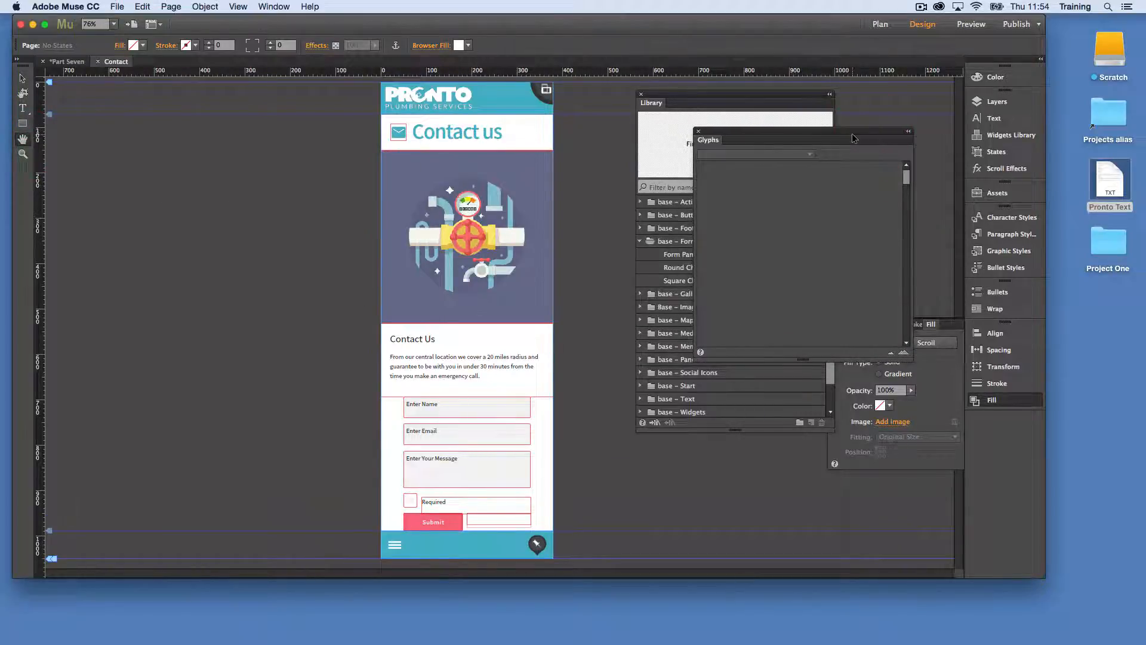
key("super+a")
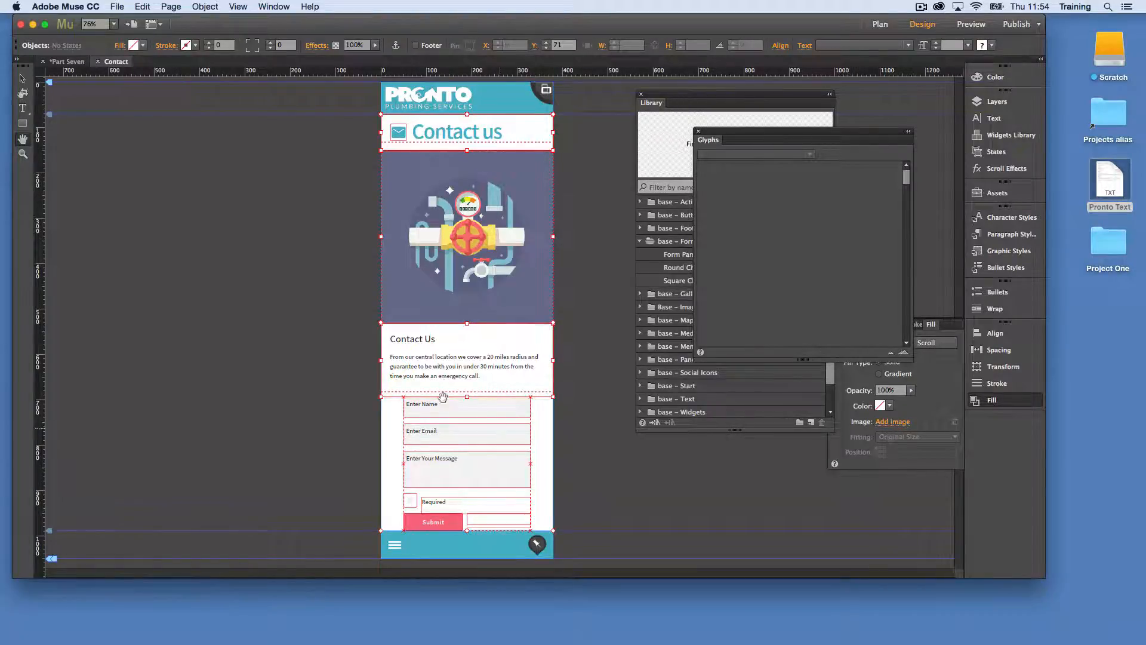
left_click(21, 82)
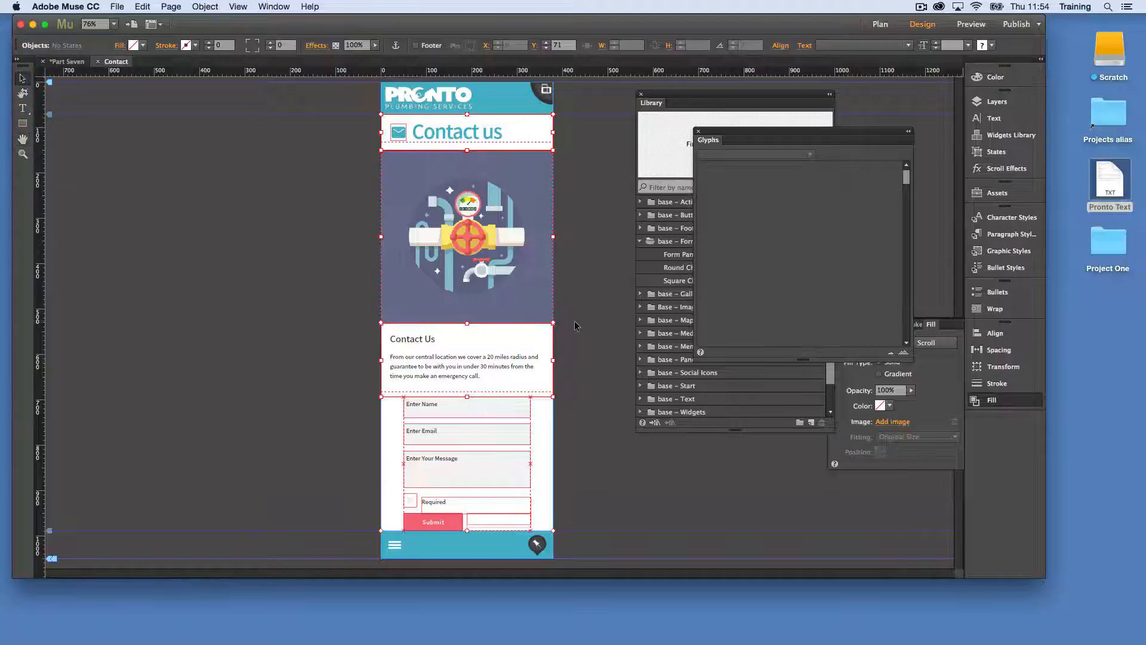
left_click(558, 458)
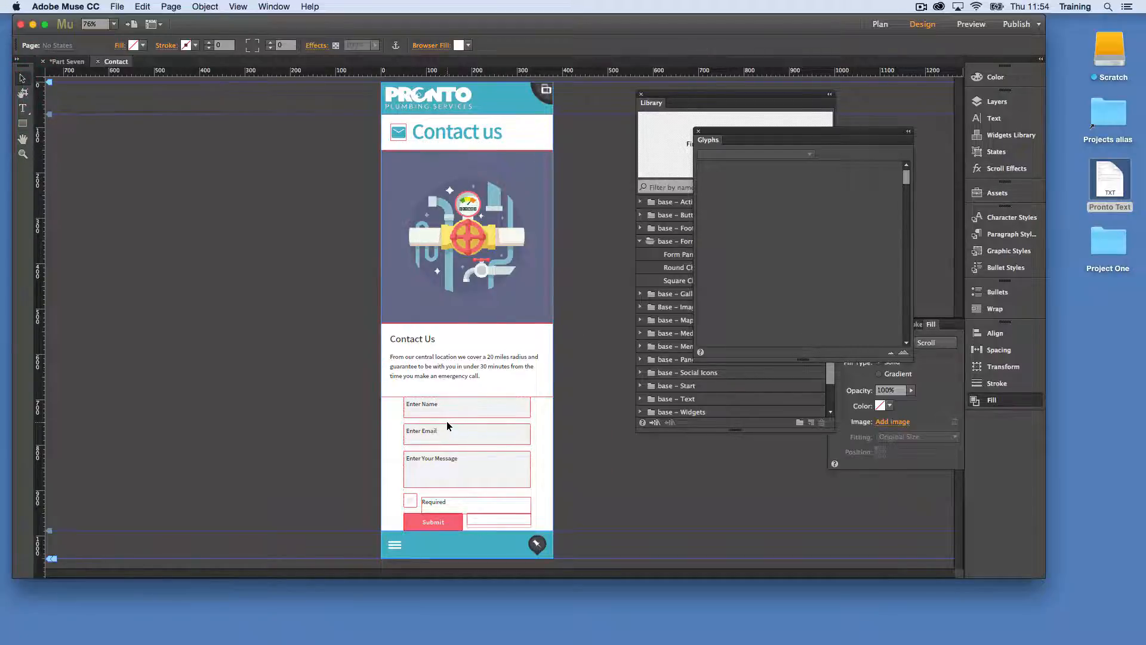
- Inspect the whole contact form and the message box beside its Submit button, and deselect them
left_click(447, 421)
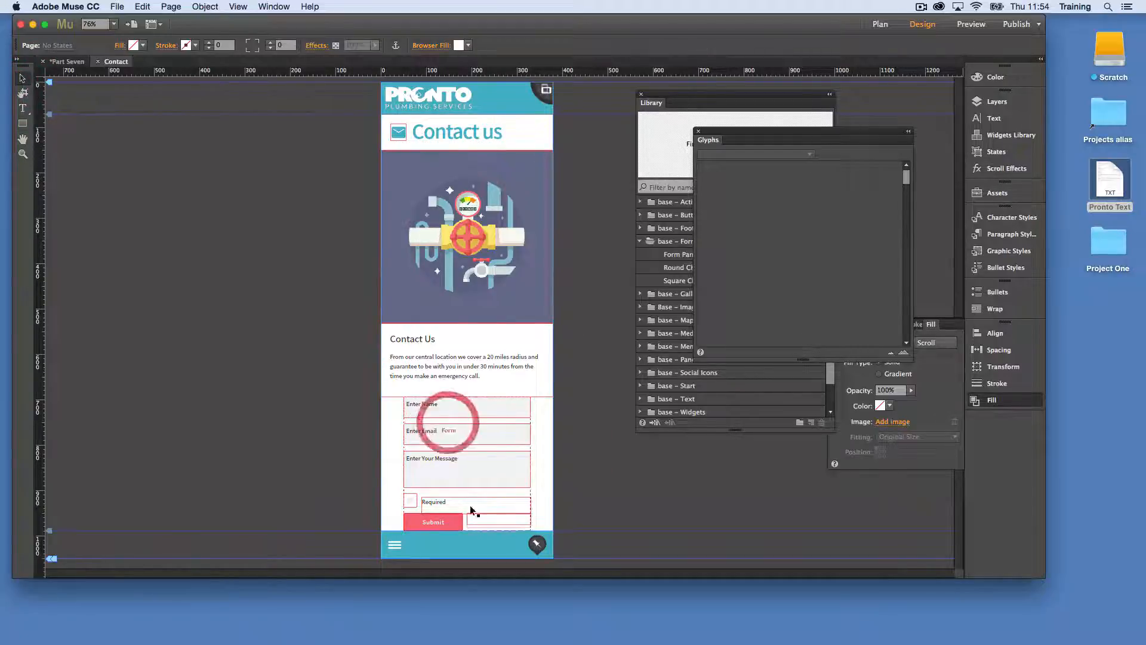
left_click(448, 440)
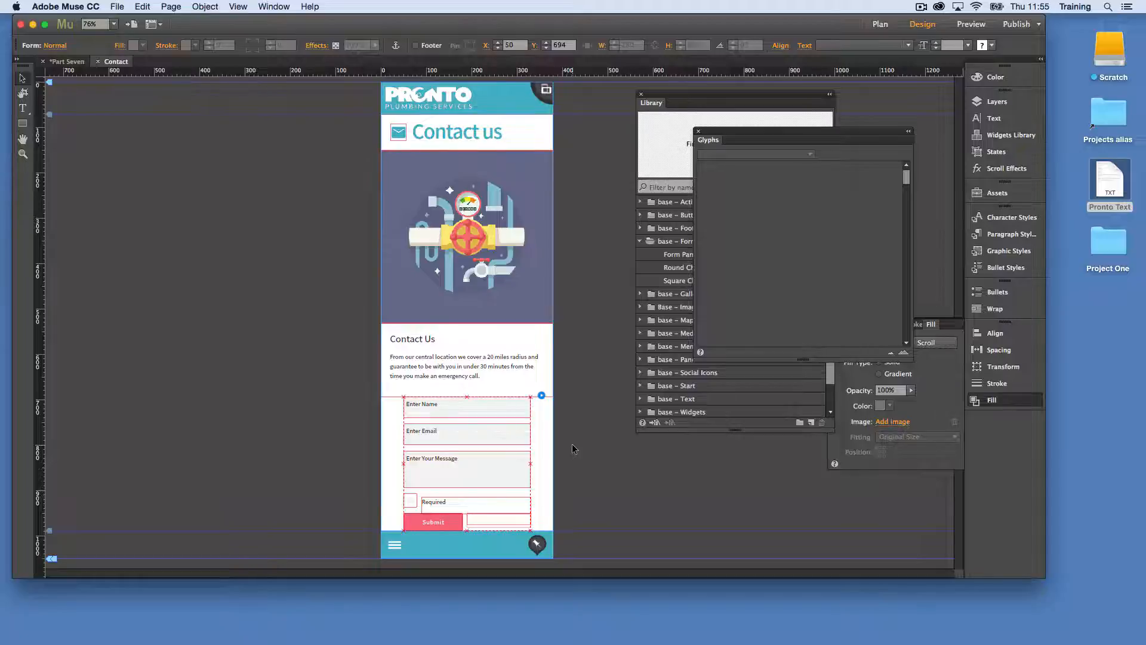
left_click(523, 527)
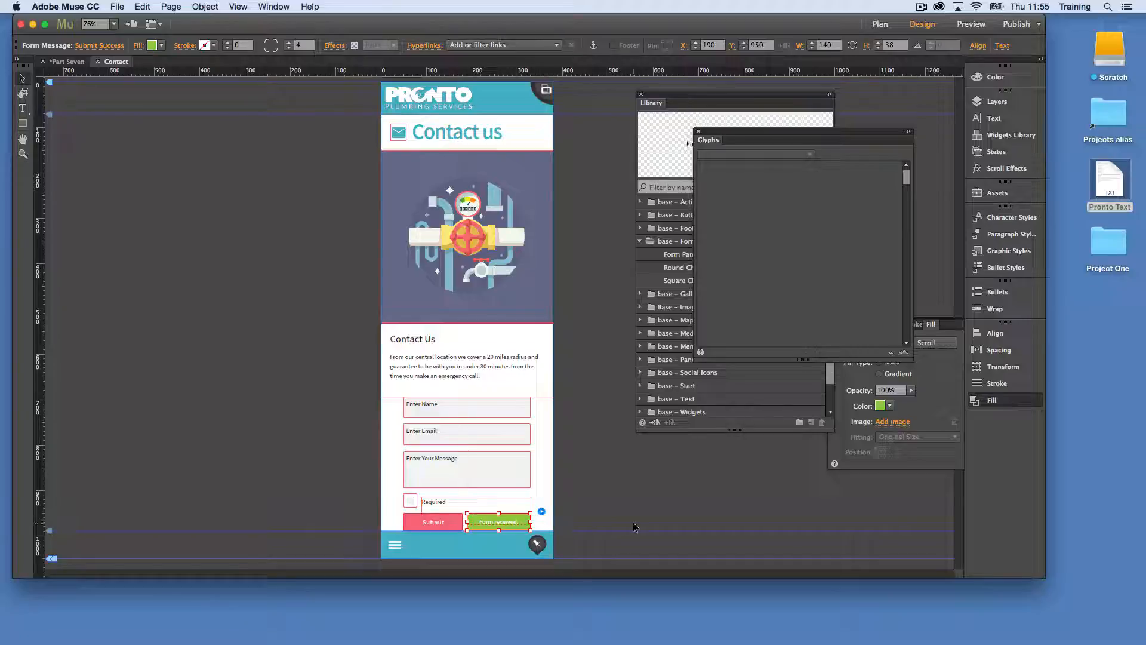
left_click(625, 492)
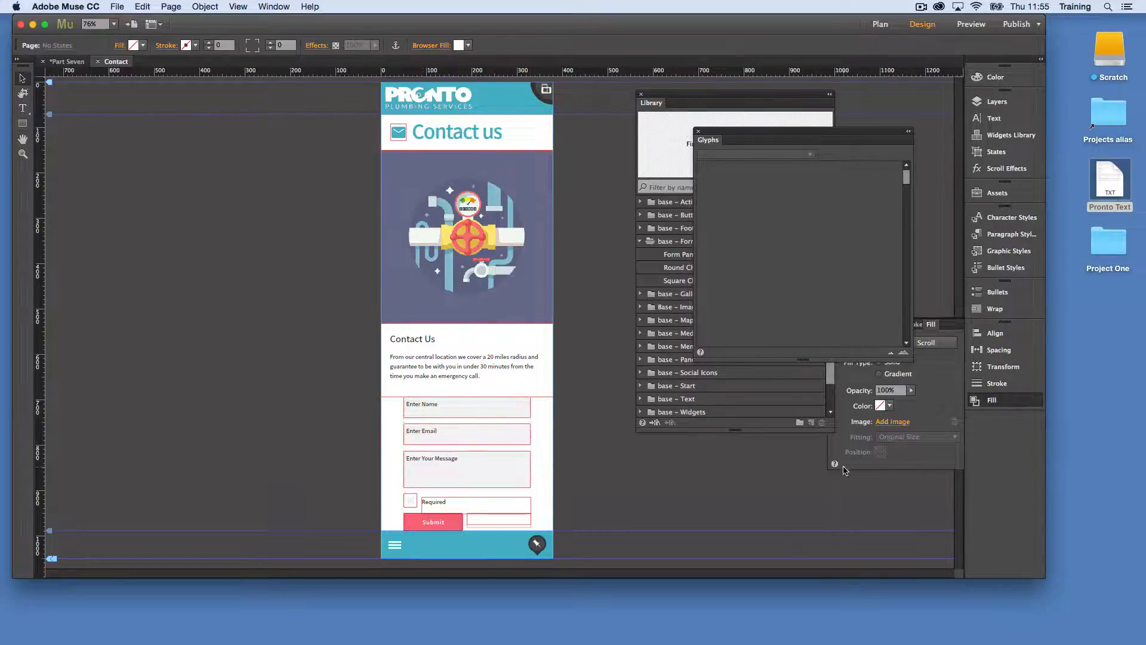
- Examine the contact form's options, including the Email to field, and close them without changes
left_click(508, 427)
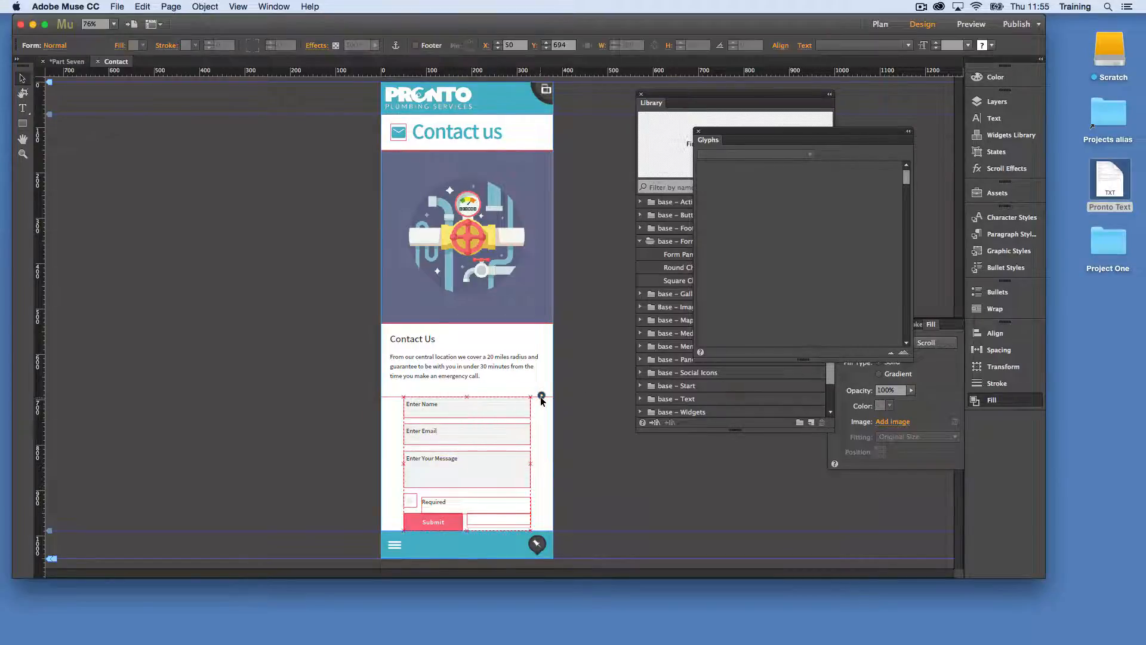
left_click(542, 395)
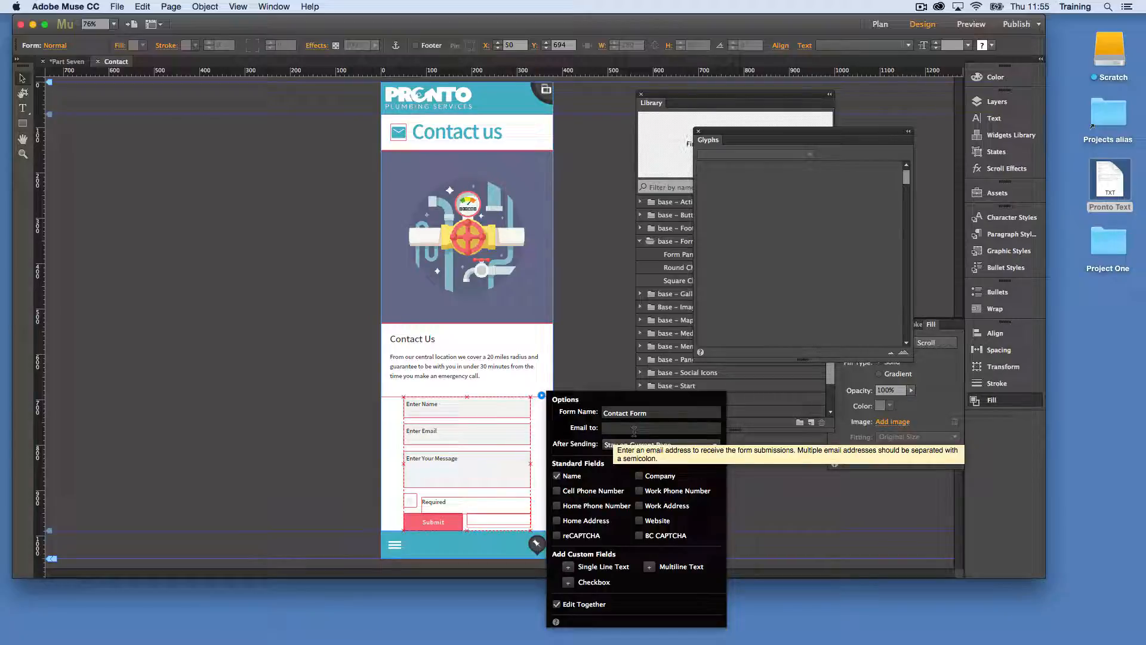
left_click(634, 429)
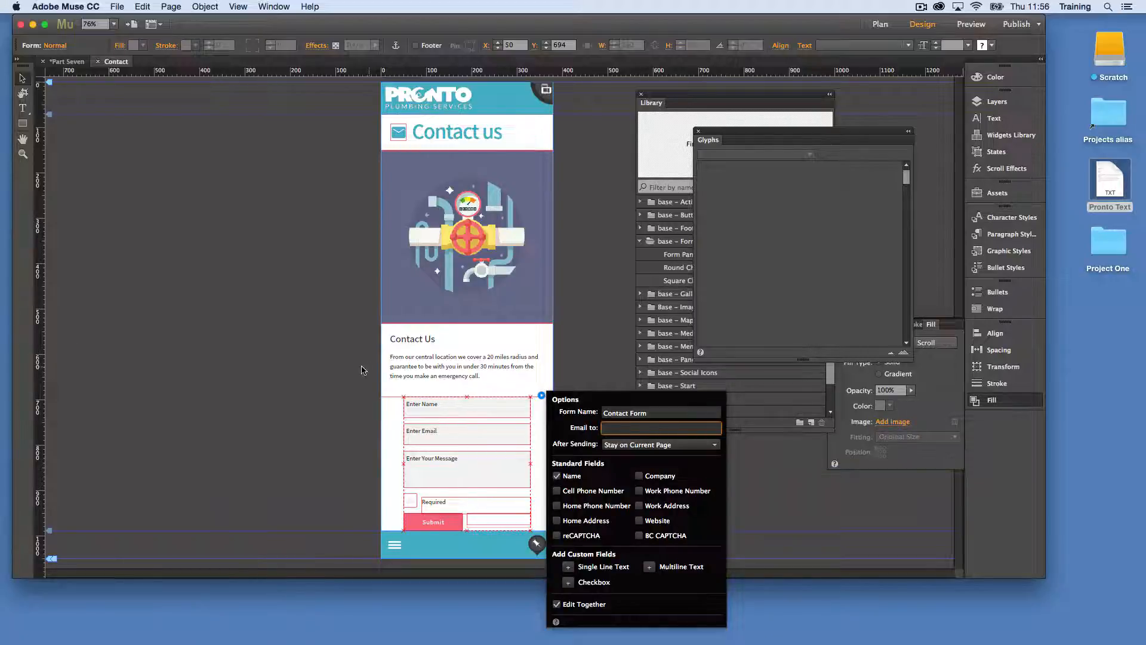
left_click(332, 366)
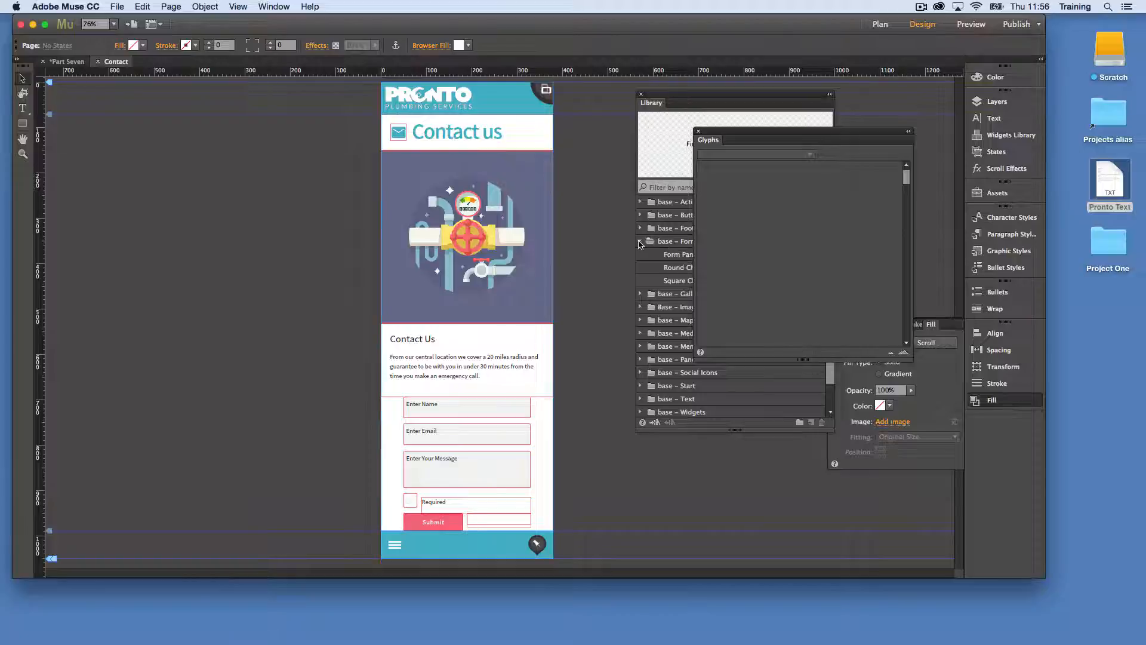
- Place the Click to call item from the Pronto library folder across the full page width, directly above the footer
left_click(640, 241)
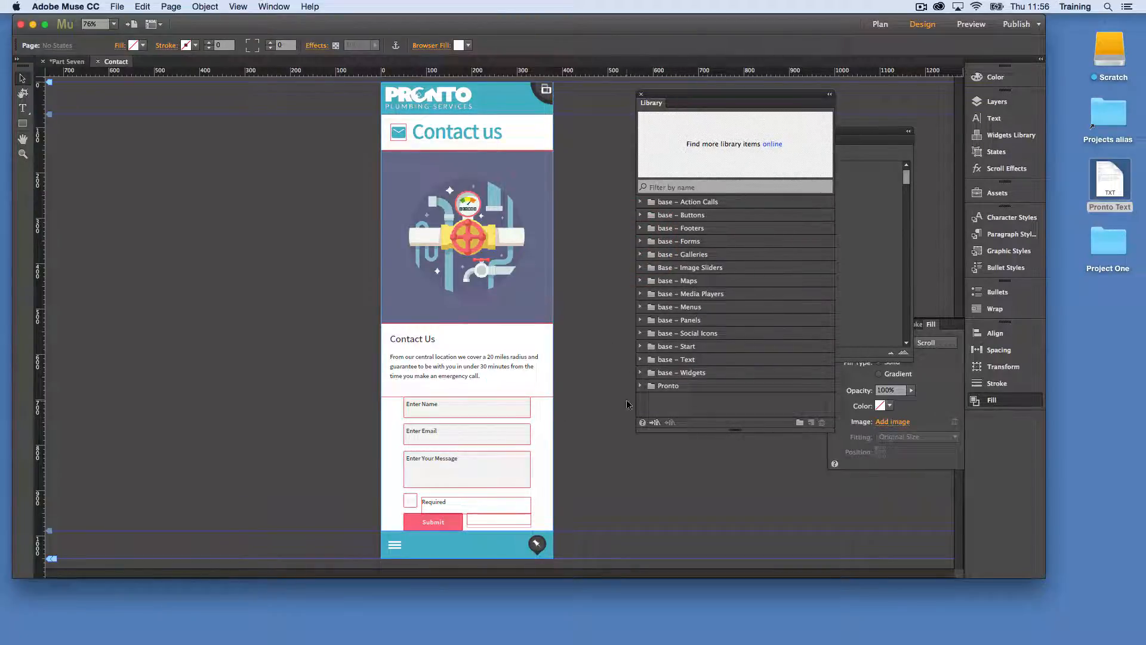
left_click(640, 386)
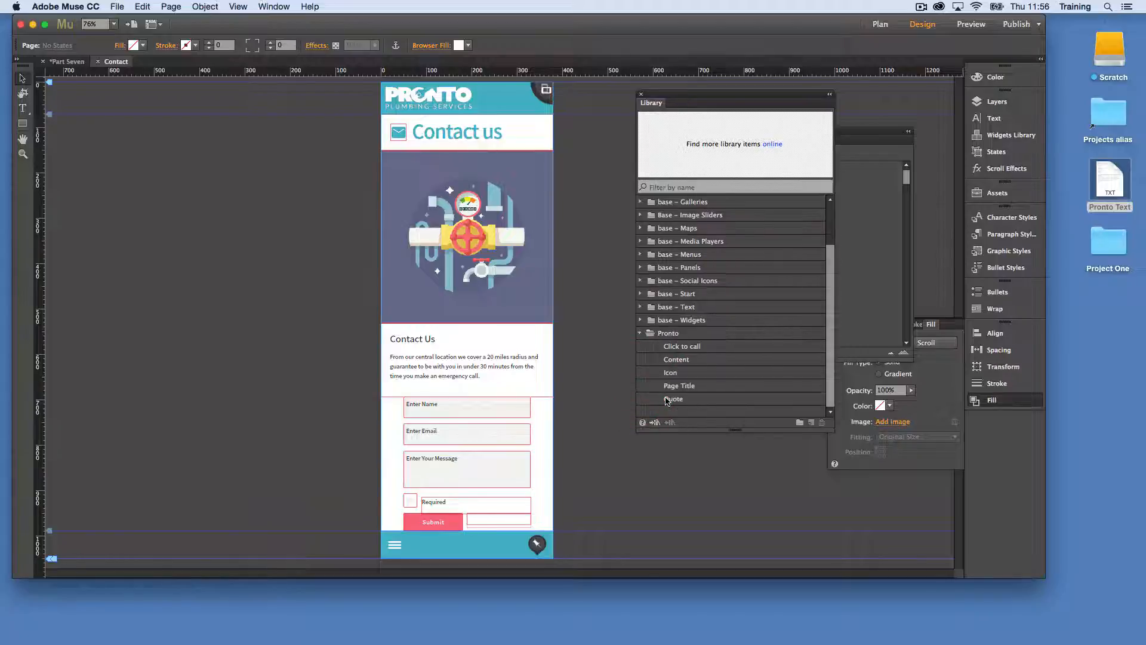
left_click_drag(696, 345, 580, 481)
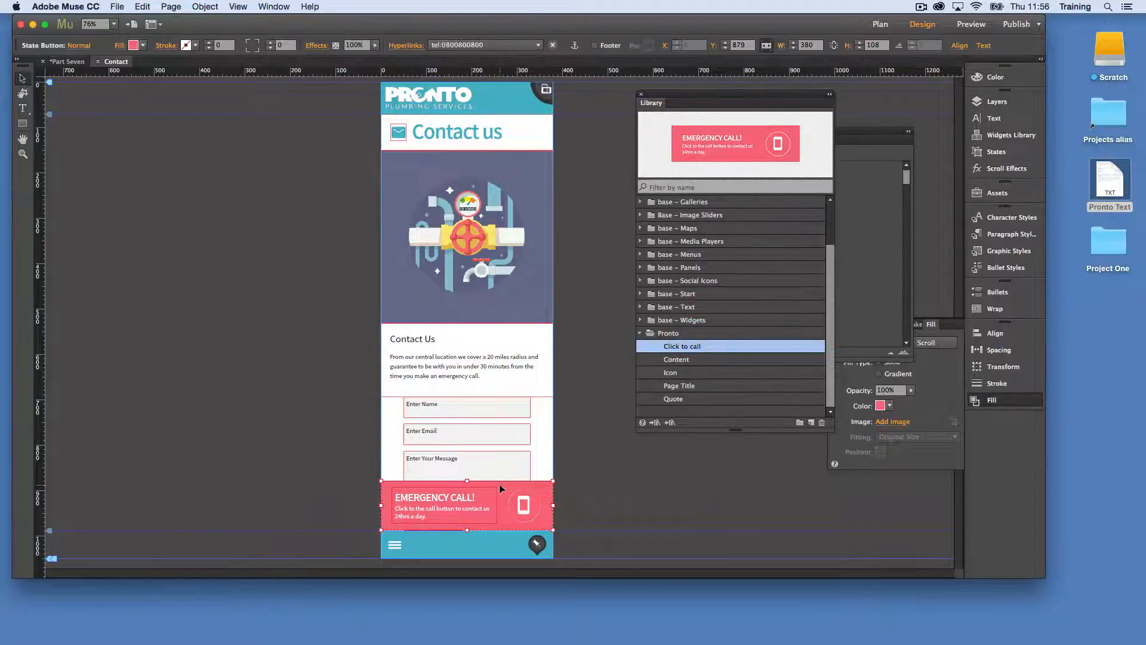
- Move the emergency call banner below the contact form to Y 1032 and set its phone icon's rollover text colour to pink F56475
mouse_move(499, 498)
left_mouse_down()
mouse_move(501, 627)
mouse_move(500, 516)
left_mouse_up()
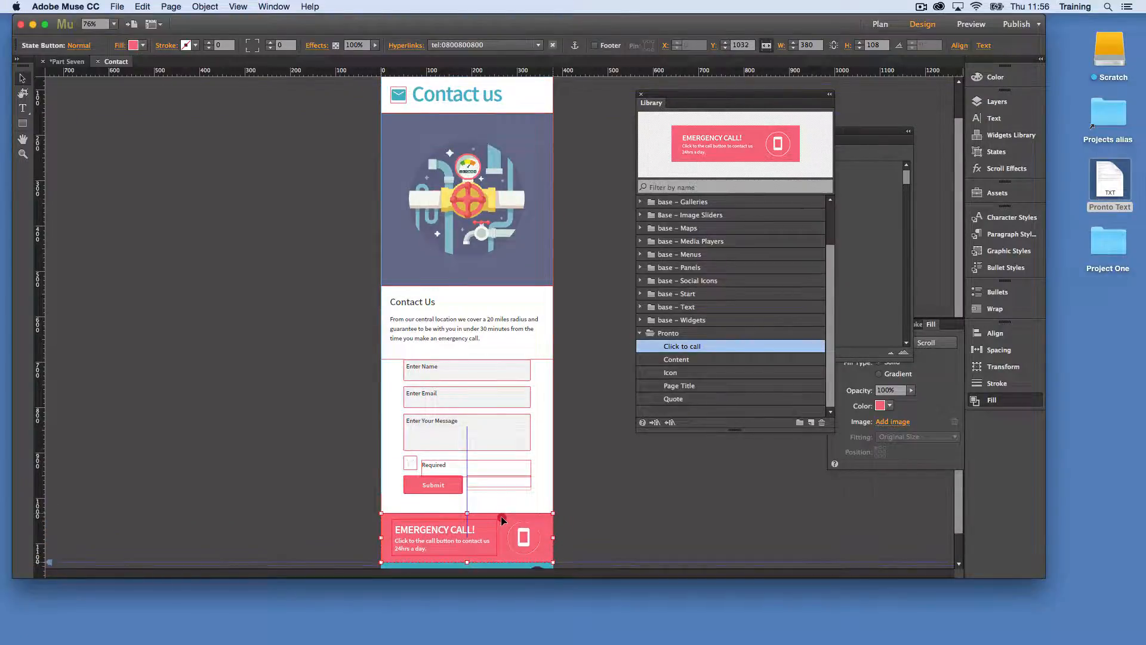
left_click(522, 537)
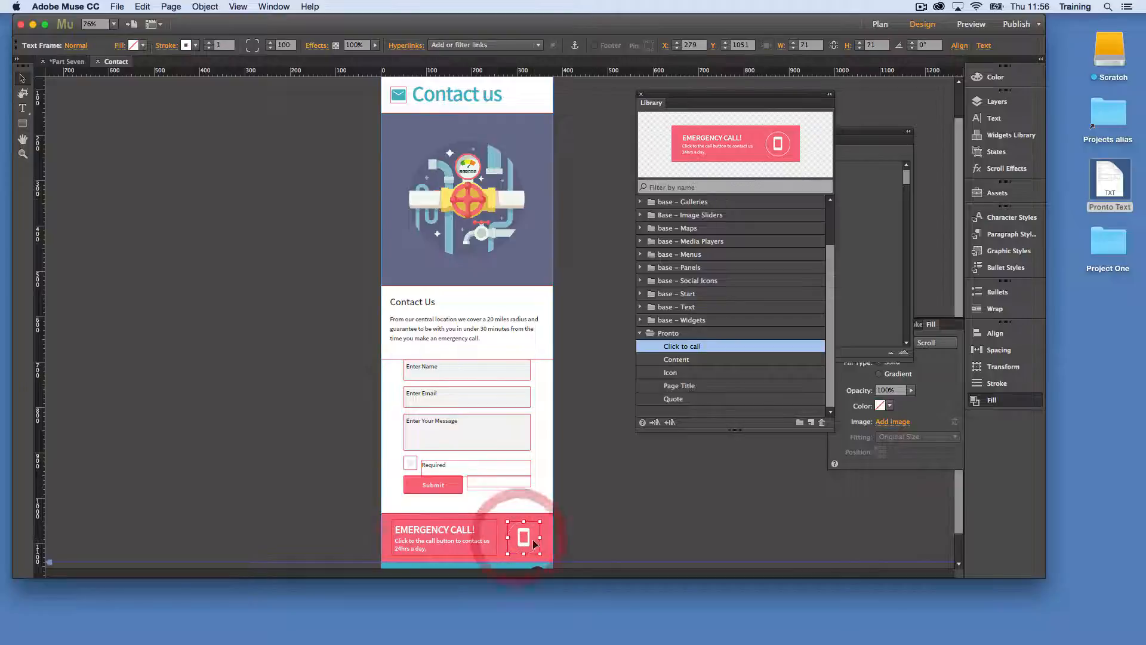
left_click(77, 46)
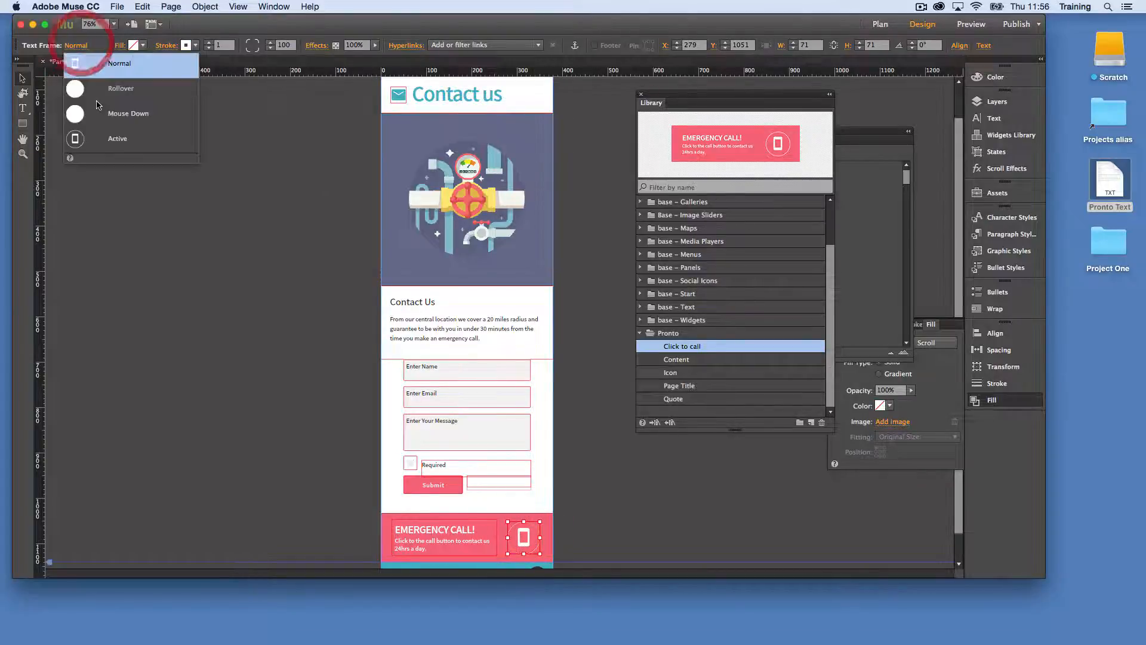
left_click(96, 88)
left_click(991, 118)
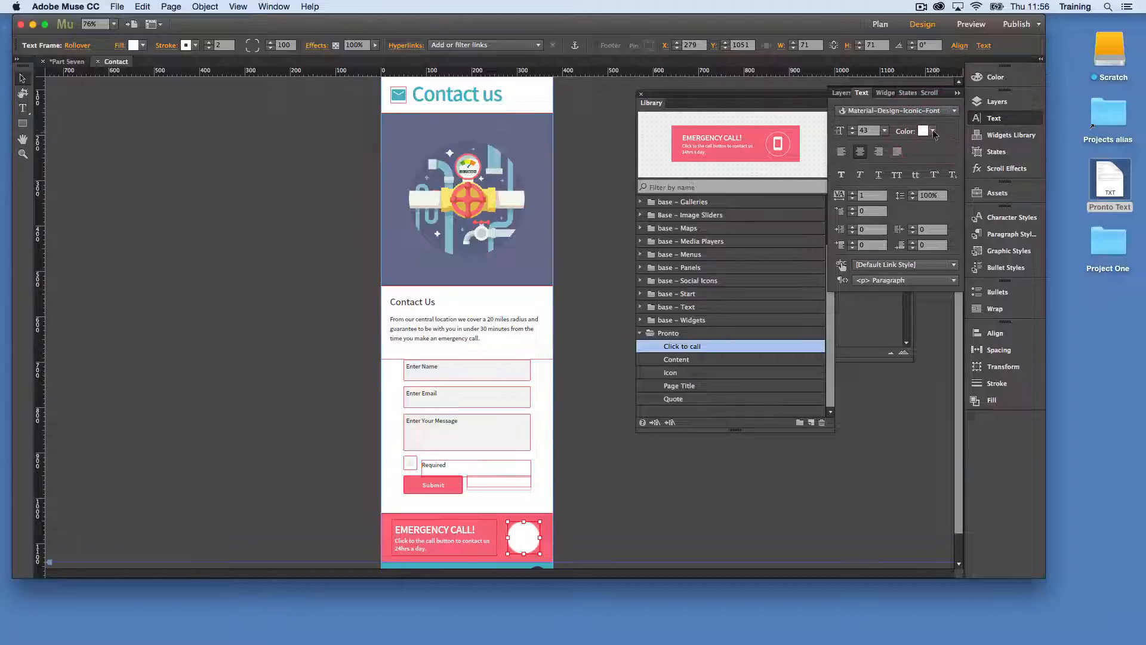
left_click(925, 131)
left_click(1088, 149)
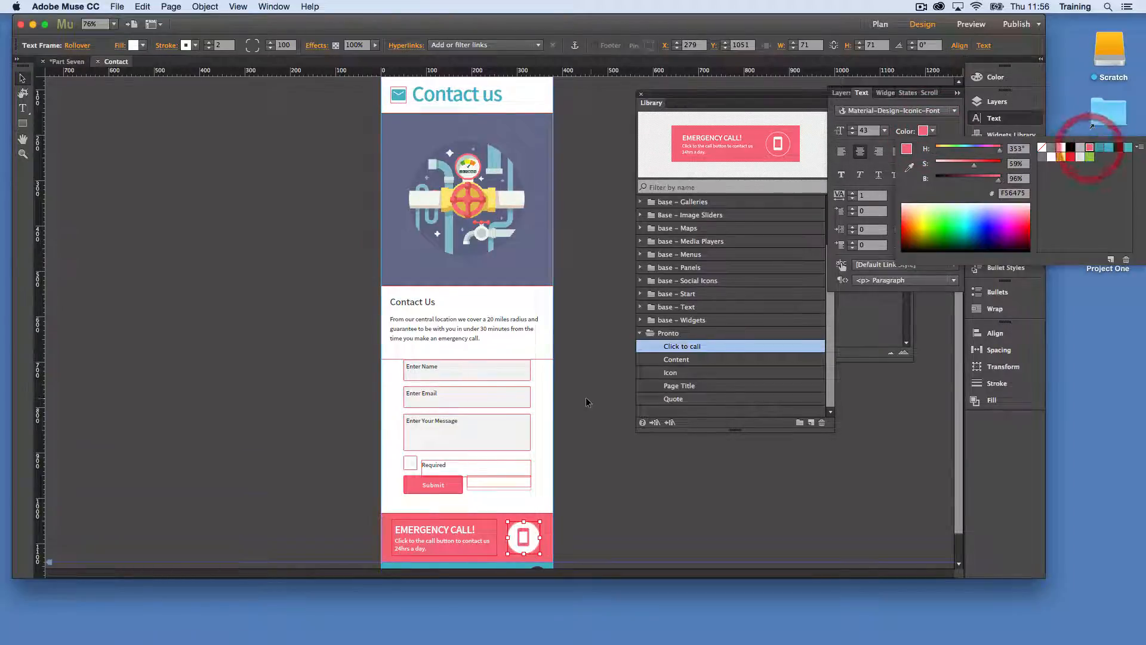
left_click(592, 406)
left_click(592, 406)
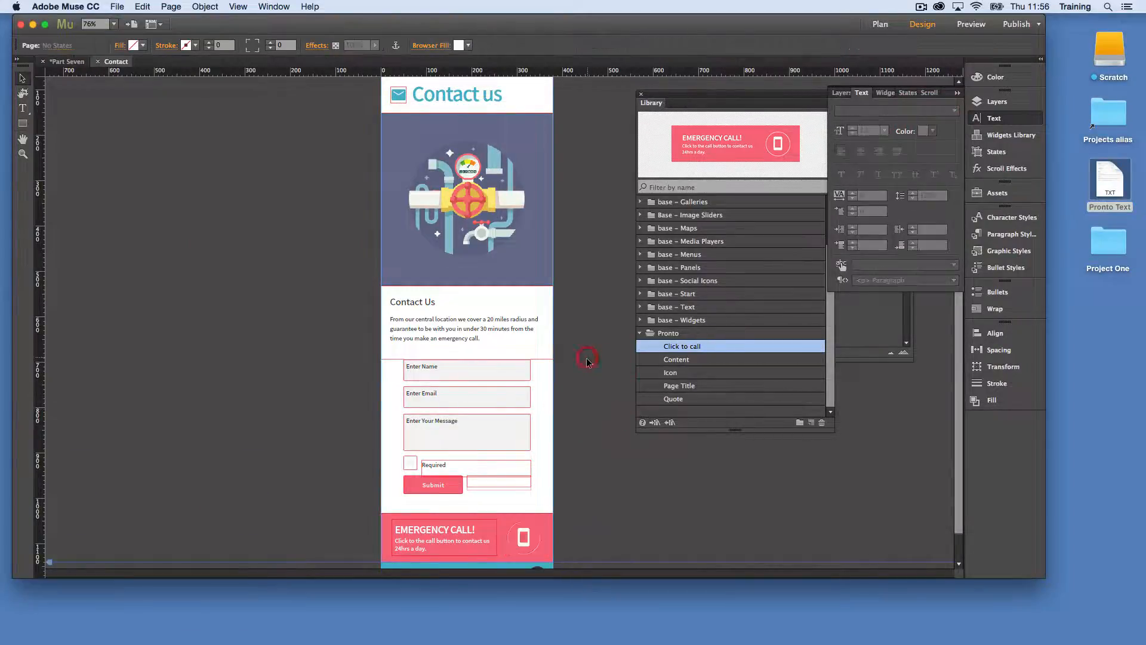
- Preview the Contact page at iPhone 5S size, check its form, banner and header, and close the preview
left_click(971, 24)
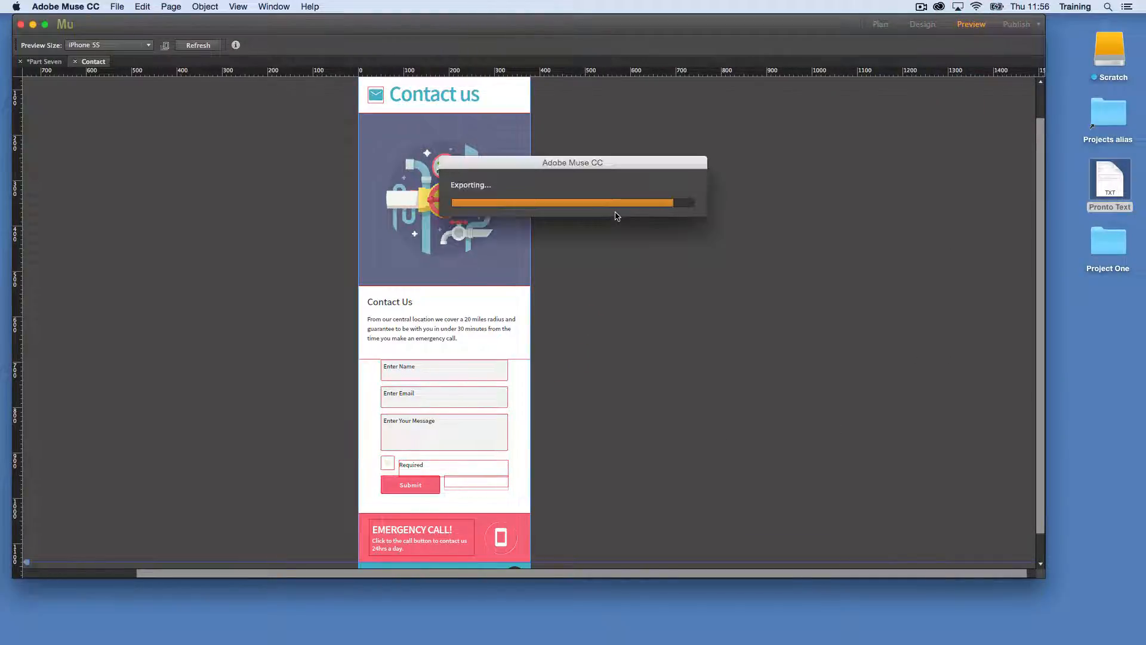
scroll(596, 240, "down", 5)
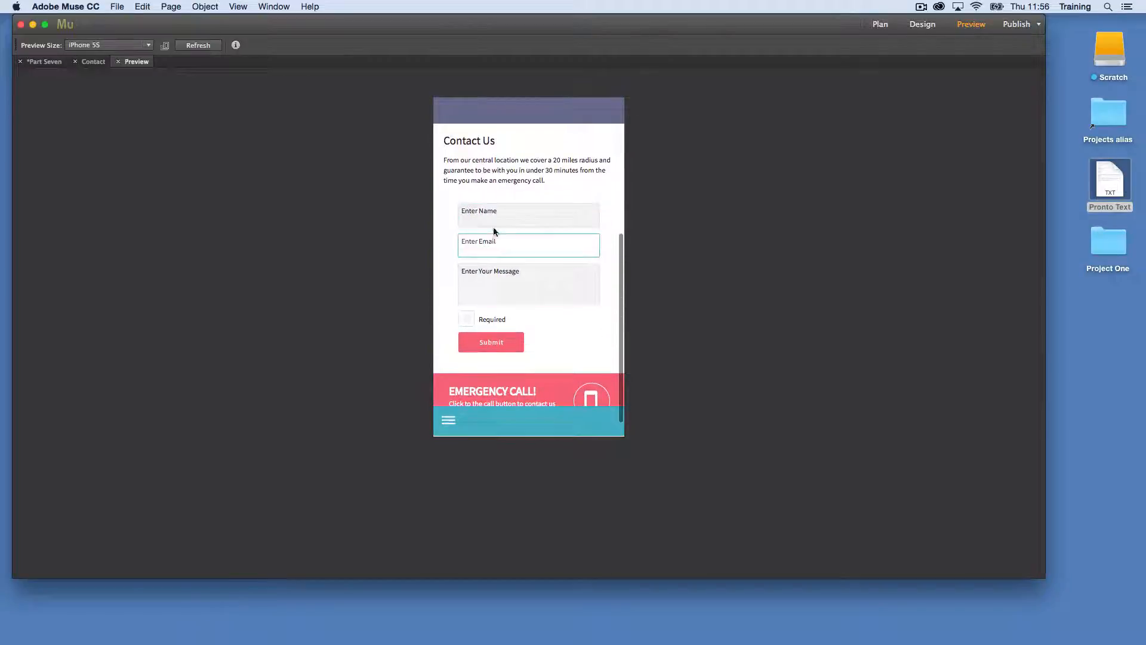
left_click(467, 319)
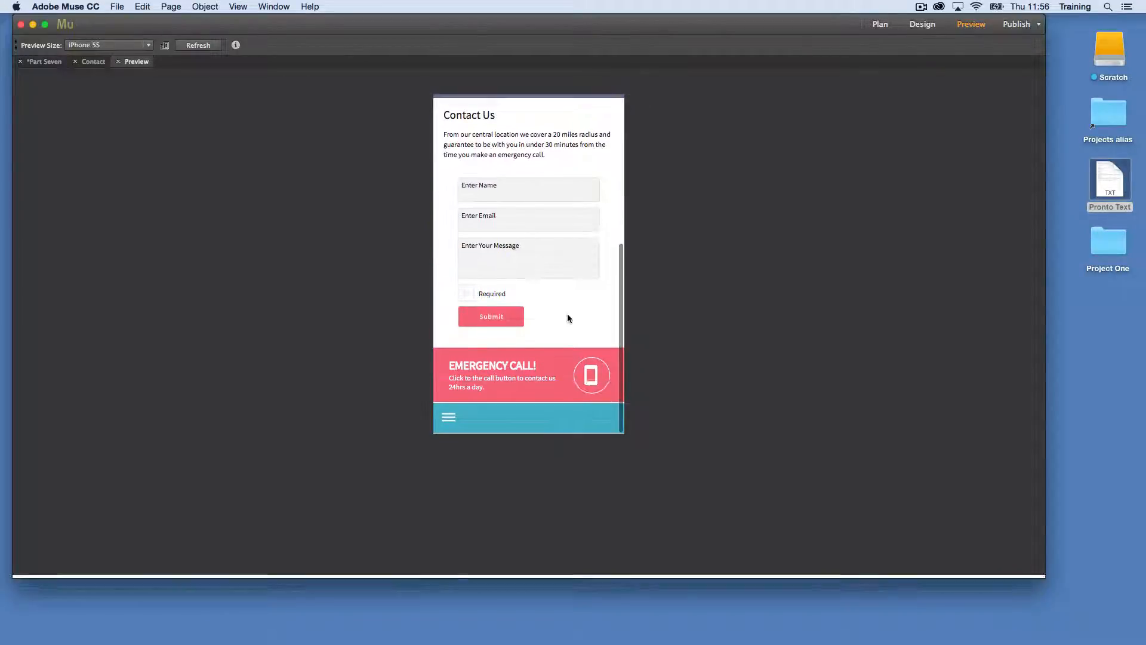
scroll(567, 316, "up", 5)
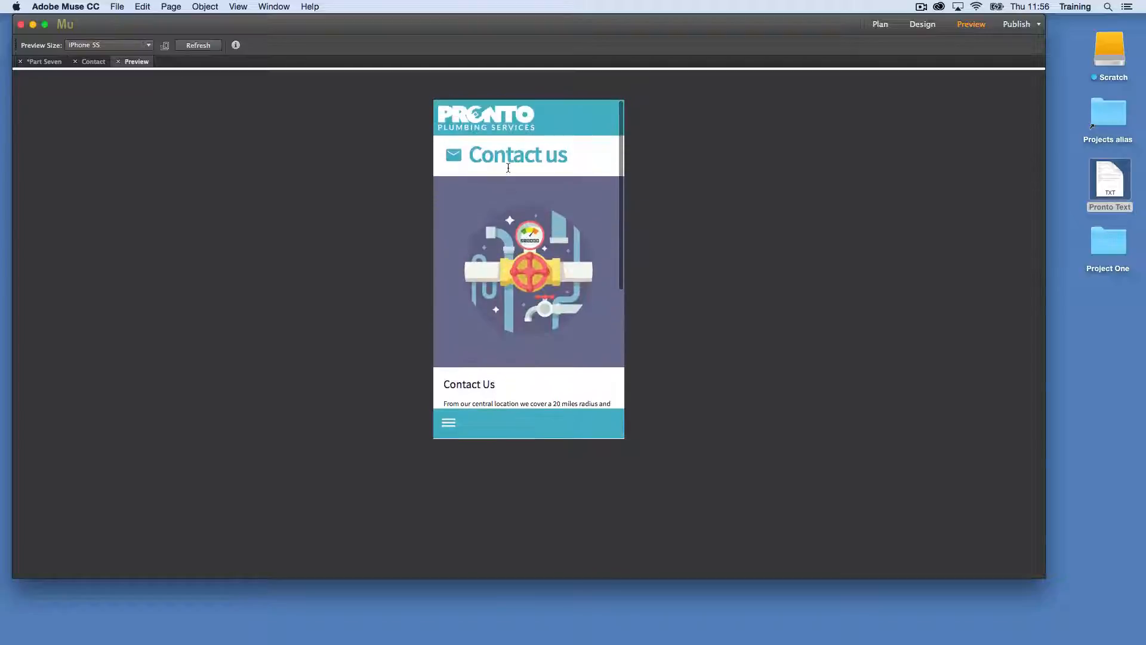
left_click(118, 61)
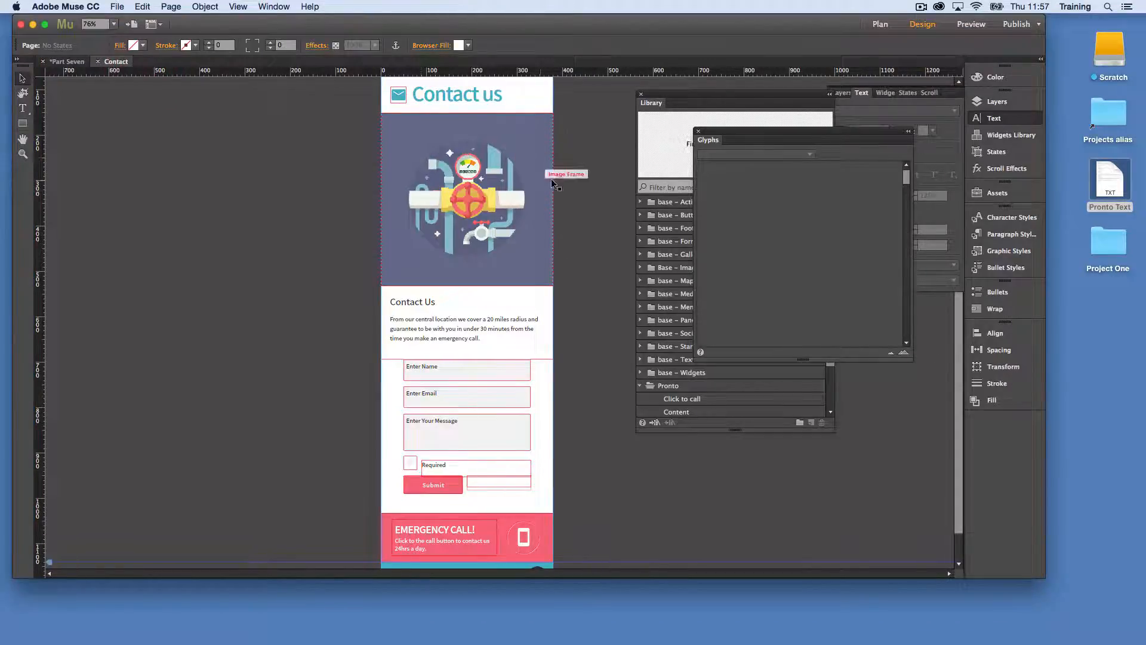
- Close the Contact page, open A-Master, and unlock its Navigation layer in a detached Layers panel beside the page
left_click(98, 62)
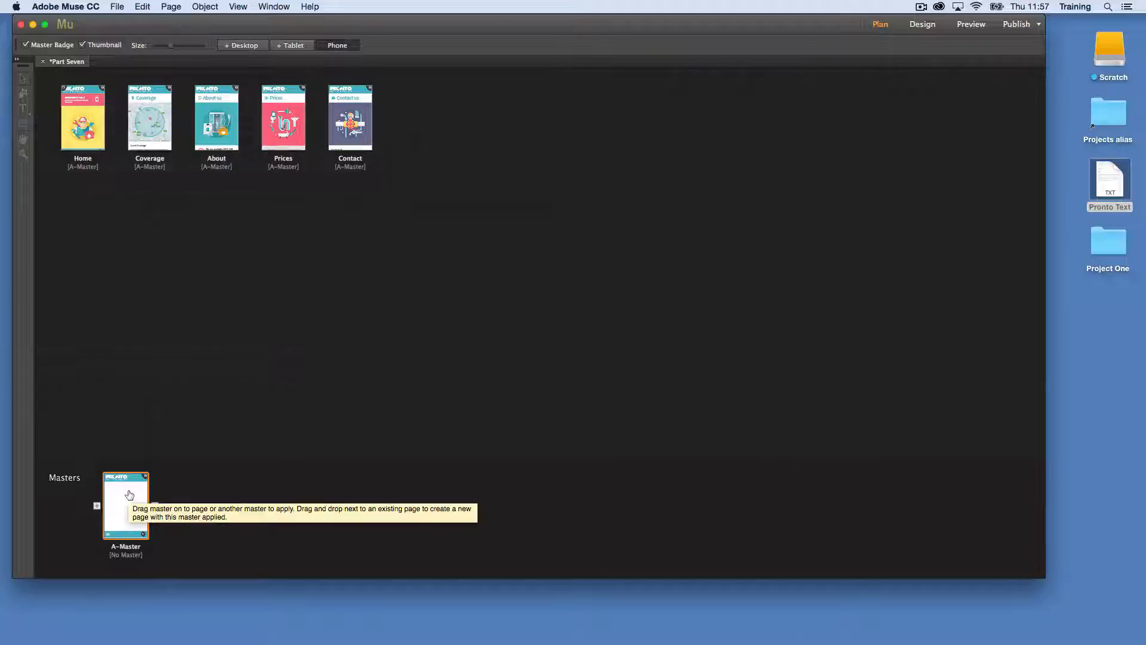
double_click(119, 516)
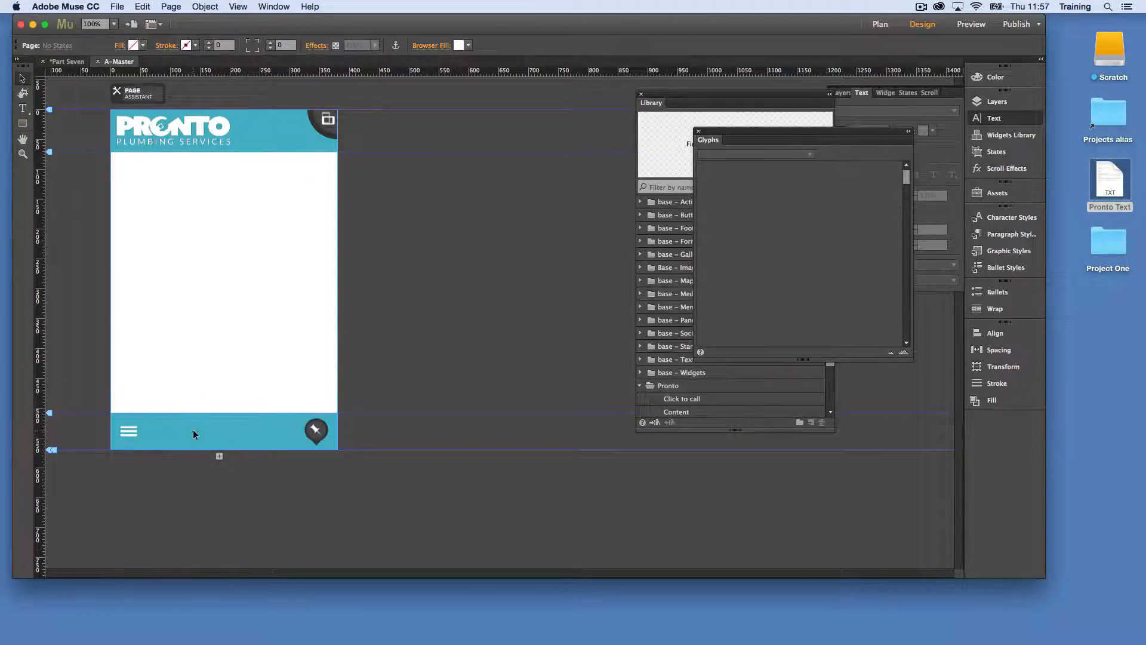
left_click(193, 255)
left_click(1006, 102)
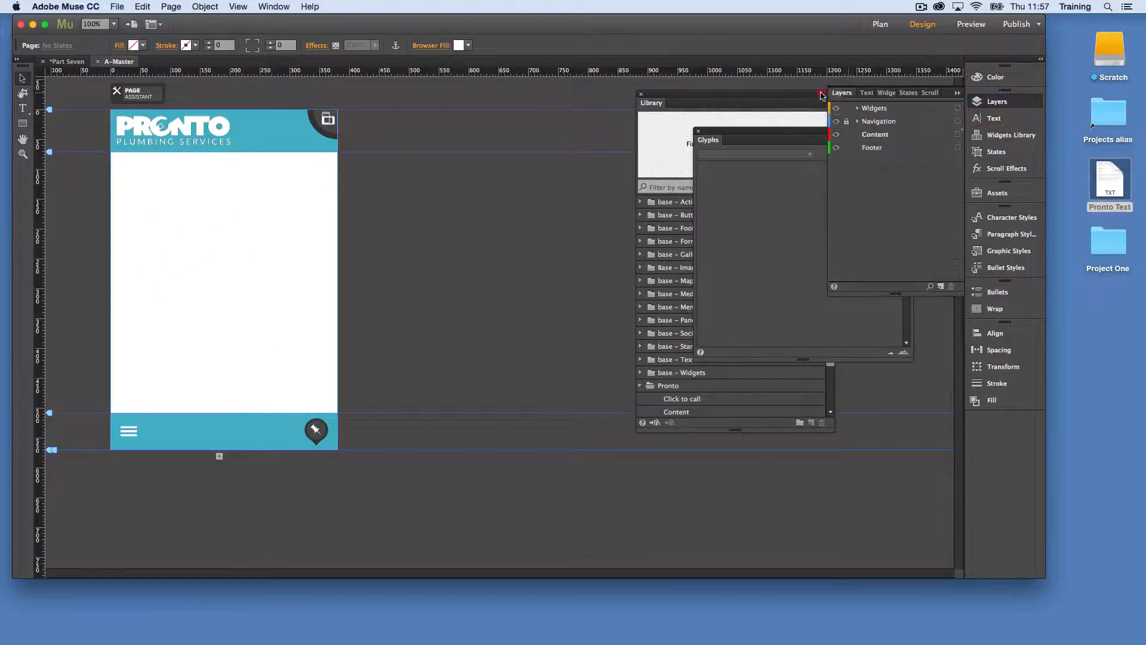
left_click_drag(841, 93, 396, 154)
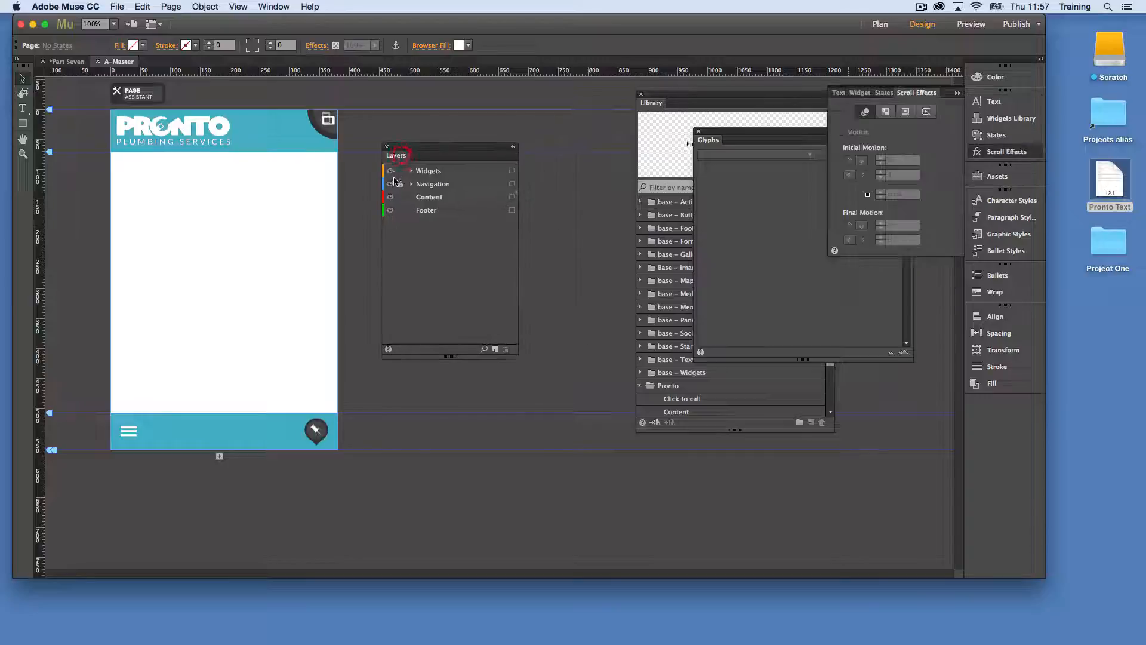
- Expand the footer's accordion menu, enlarge the program window, and move the accordion up the page to Y 170
left_click(186, 419)
left_click(144, 426)
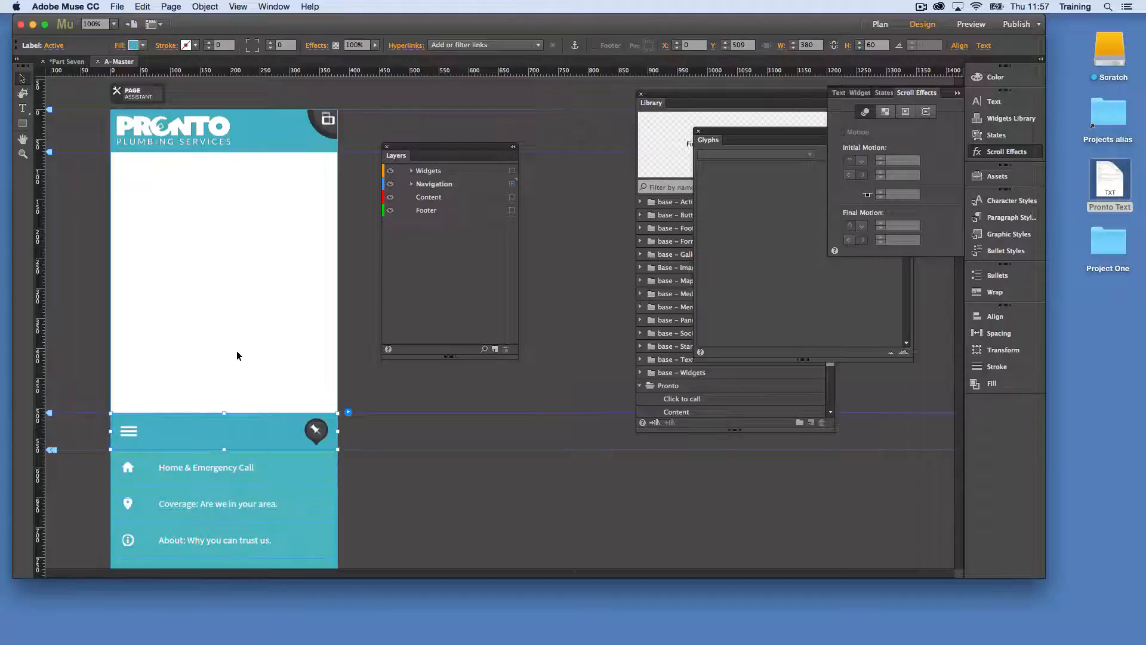
left_click(454, 456)
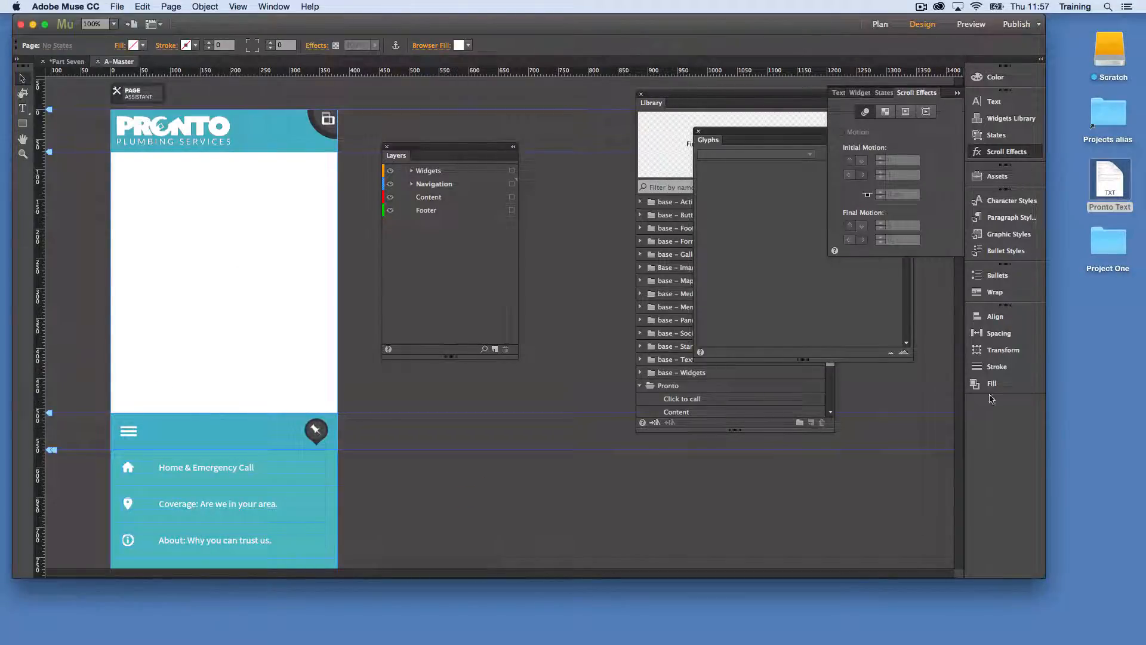
left_click_drag(1024, 579, 1018, 618)
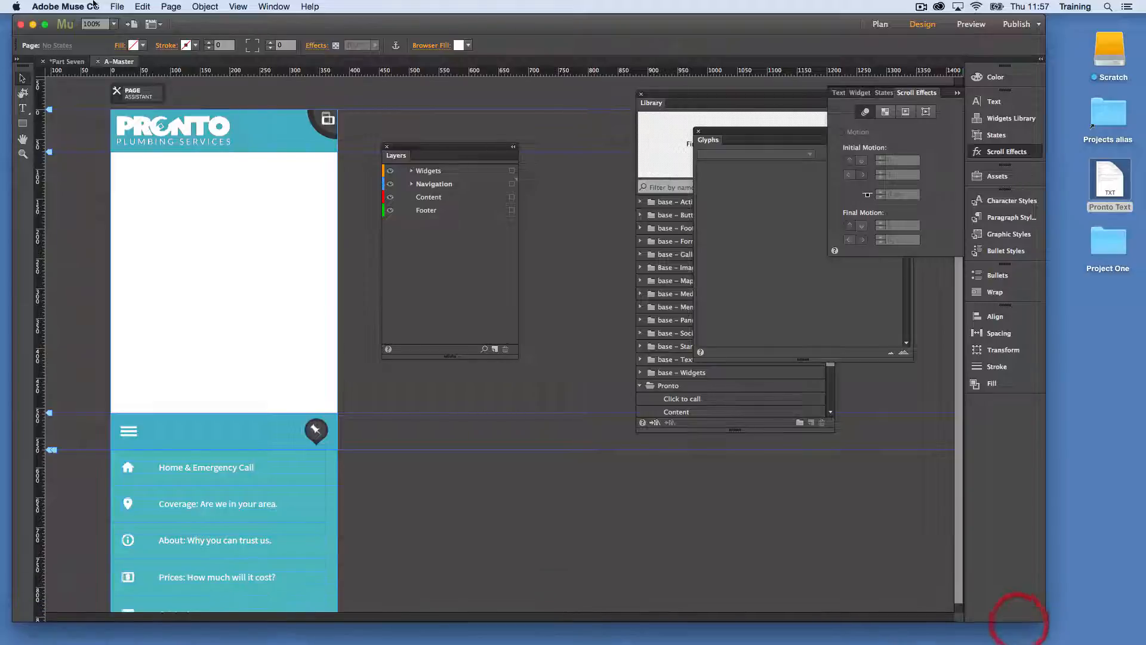
left_click(188, 429)
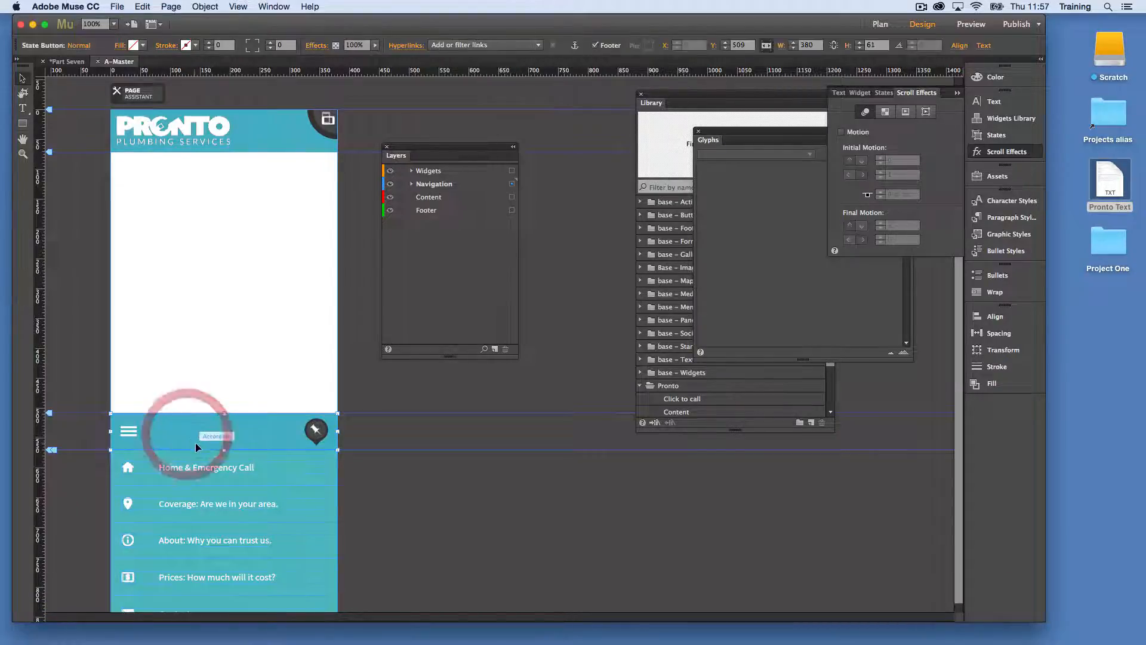
left_click_drag(189, 431, 198, 239)
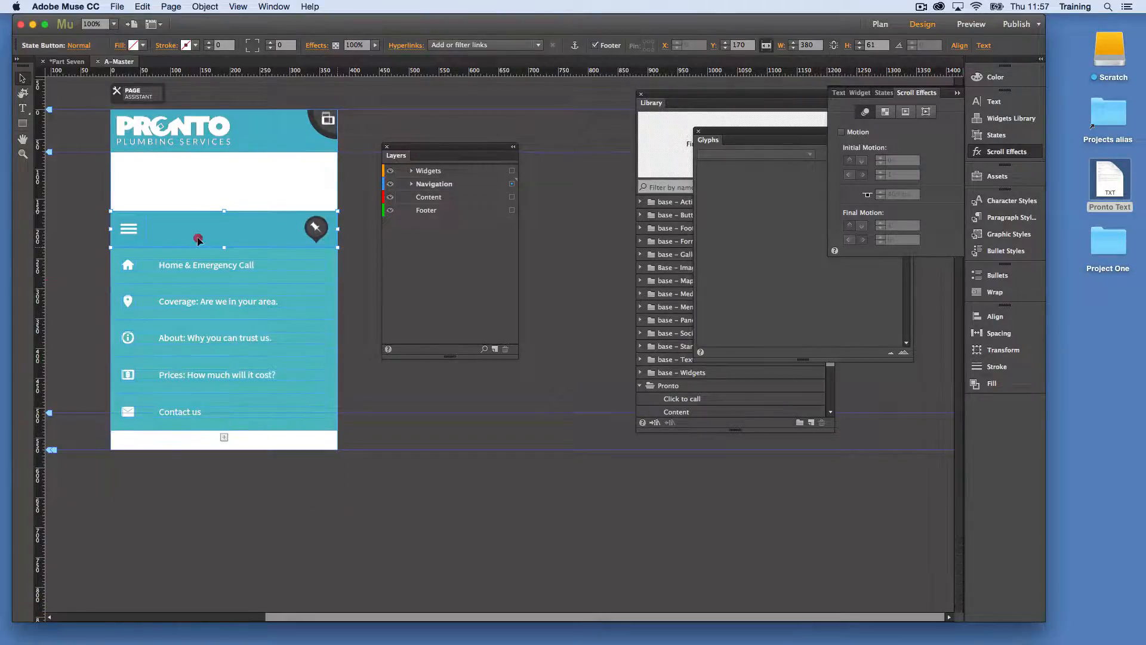
- Link the Home & Emergency Call menu item to the Home page
left_click(244, 267)
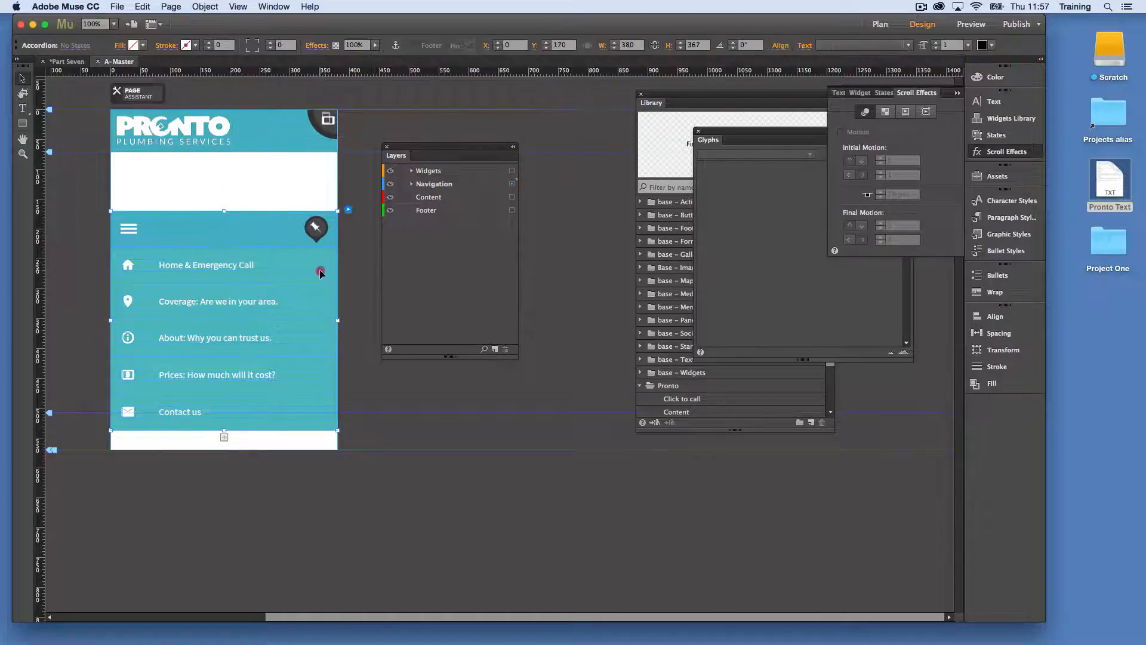
left_click(320, 272)
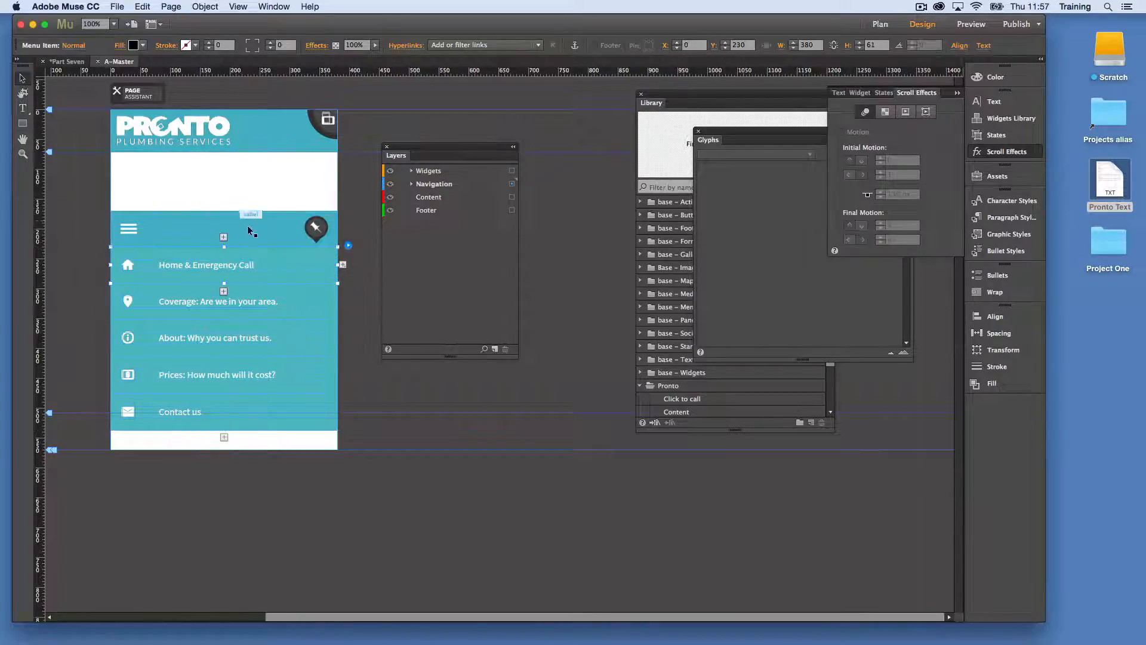
left_click(348, 245)
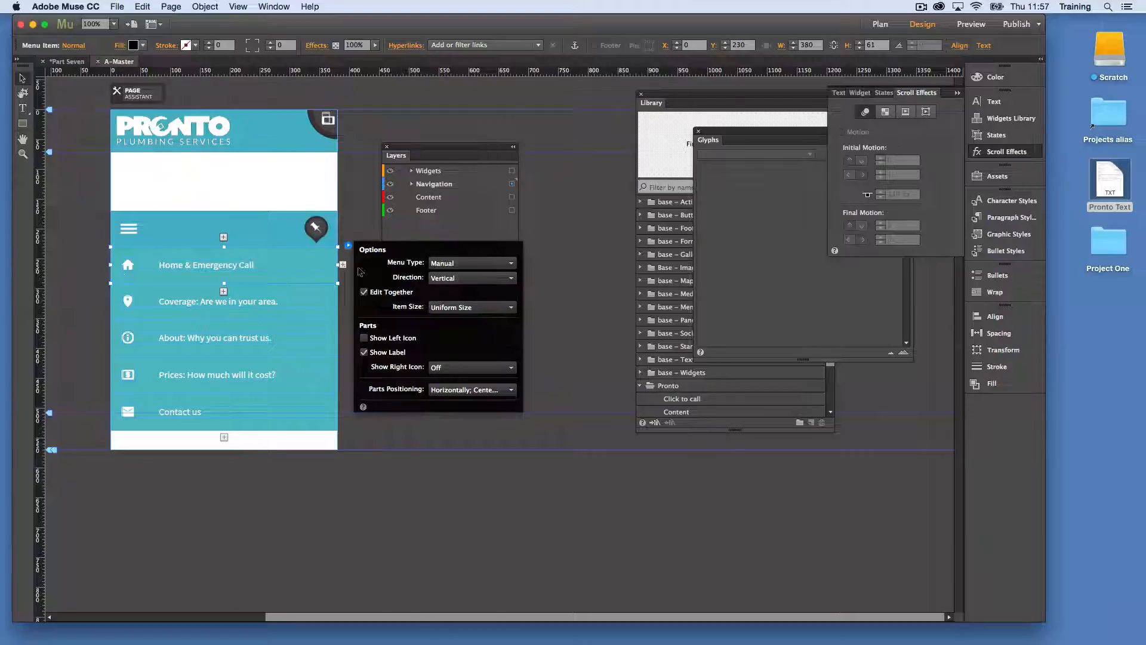
left_click(468, 46)
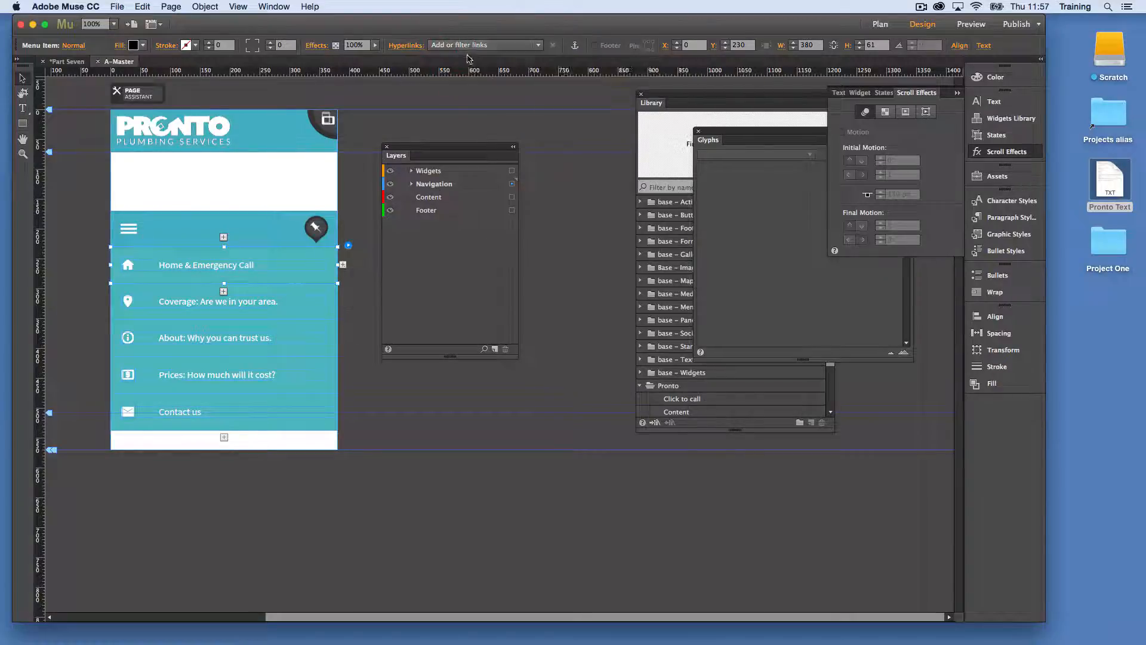
left_click(478, 44)
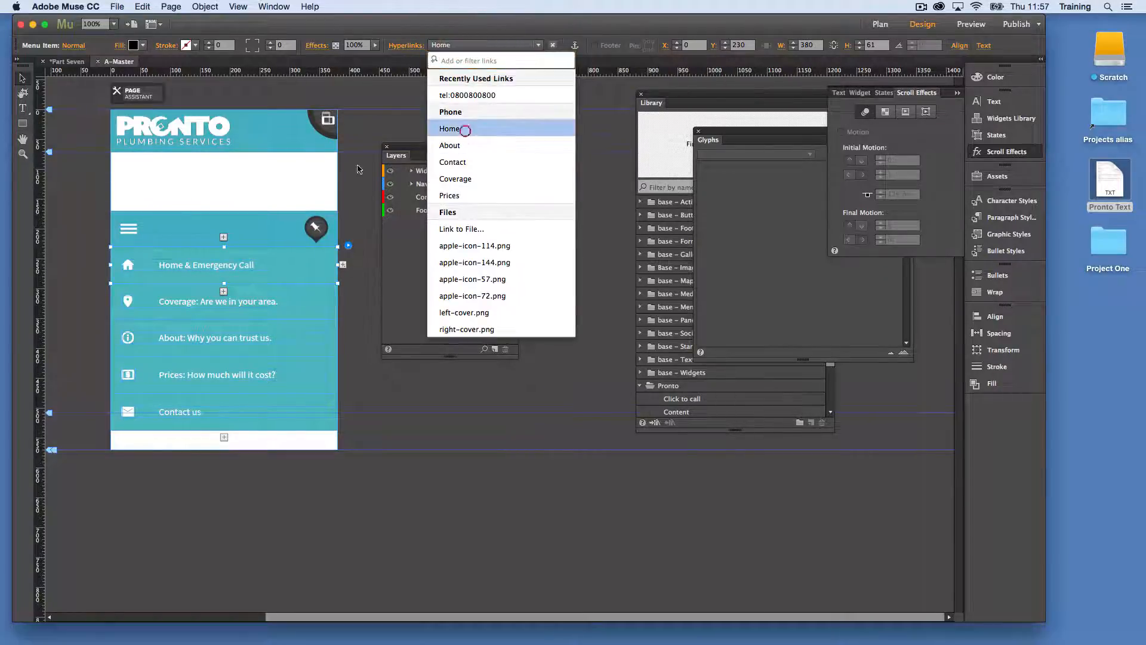
left_click(463, 125)
- Link the Coverage menu item to the Coverage page and the About menu item to the About page
left_click(268, 307)
left_click(465, 45)
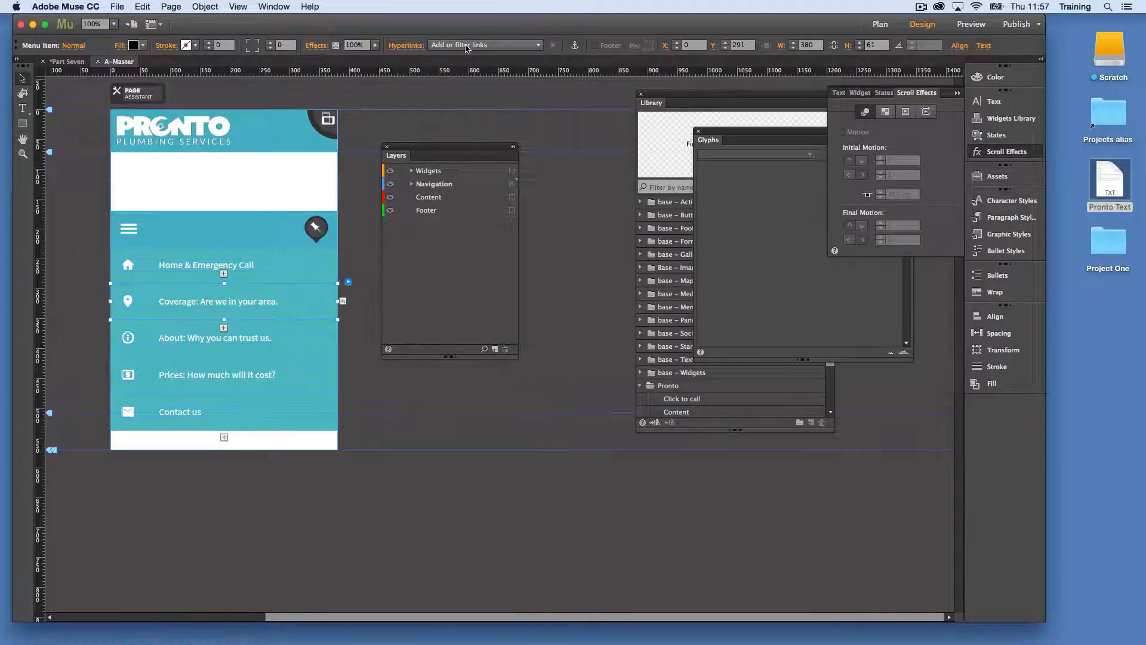
left_click(477, 179)
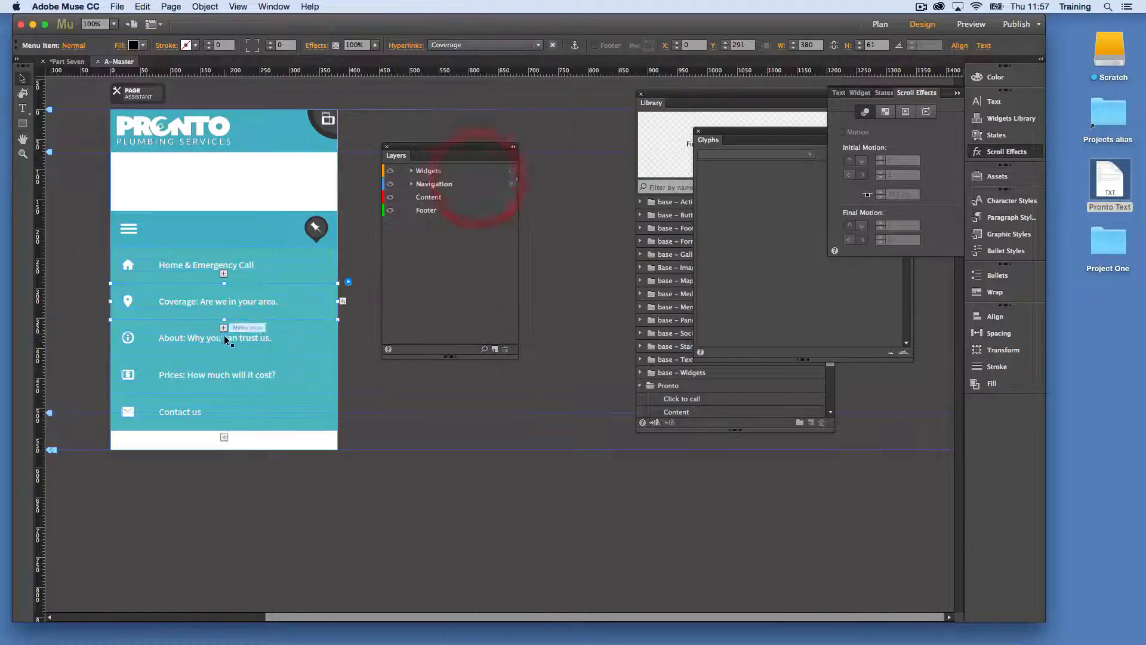
left_click(223, 341)
left_click(460, 44)
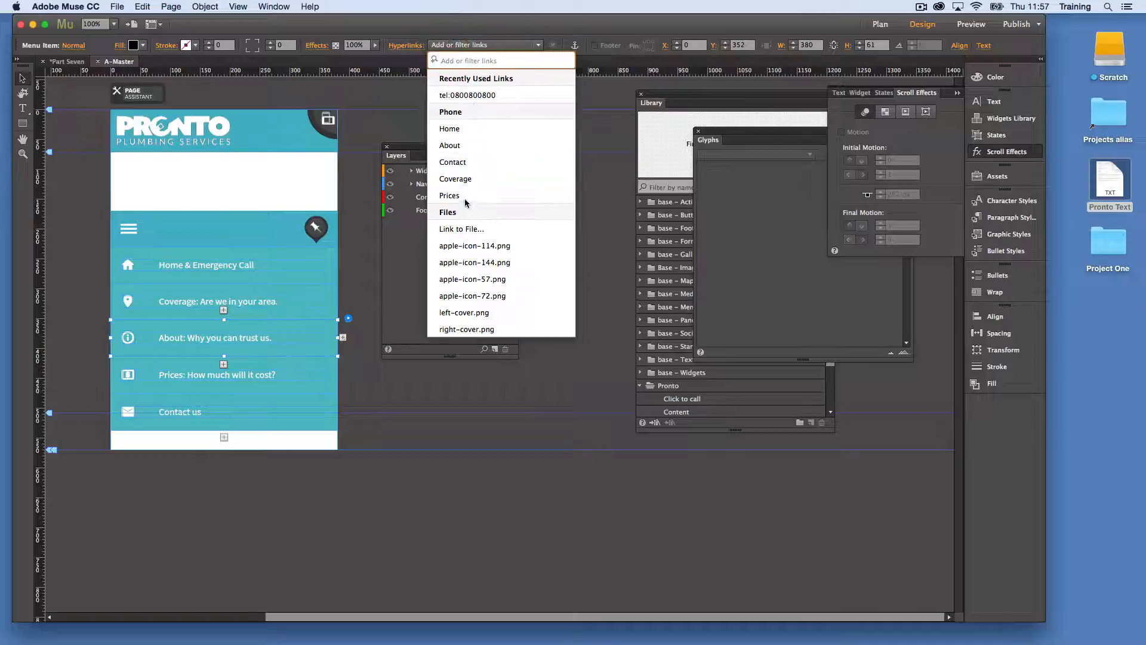
left_click(469, 147)
- Link the Prices menu item to the Prices page and the Contact us menu item to the Contact page
left_click(285, 371)
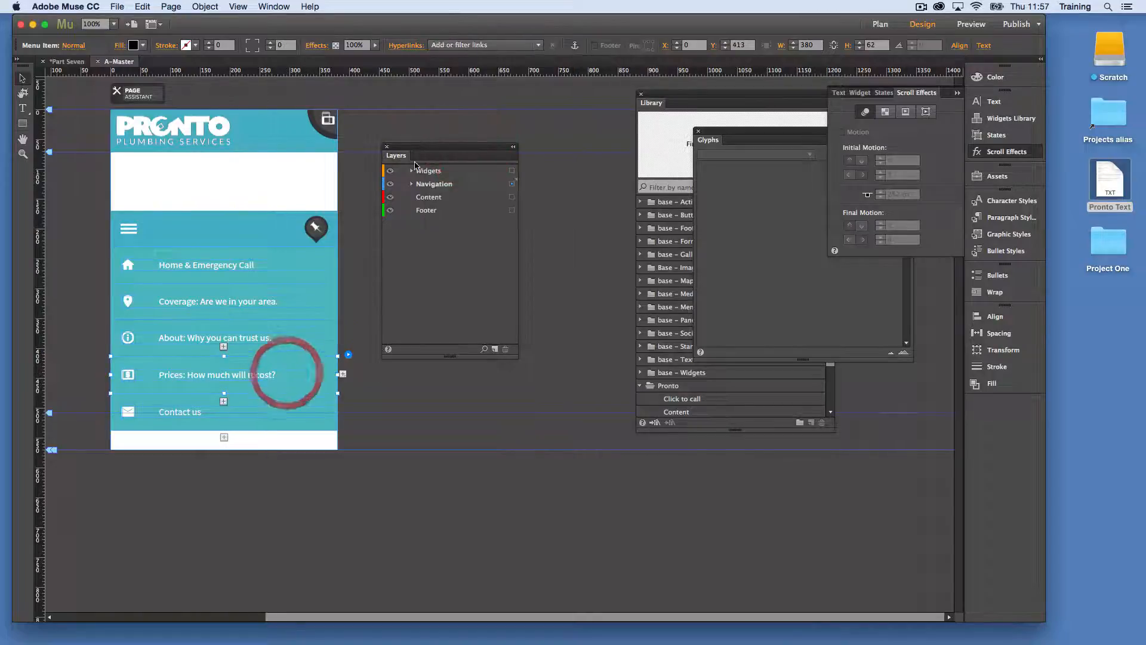
left_click(447, 46)
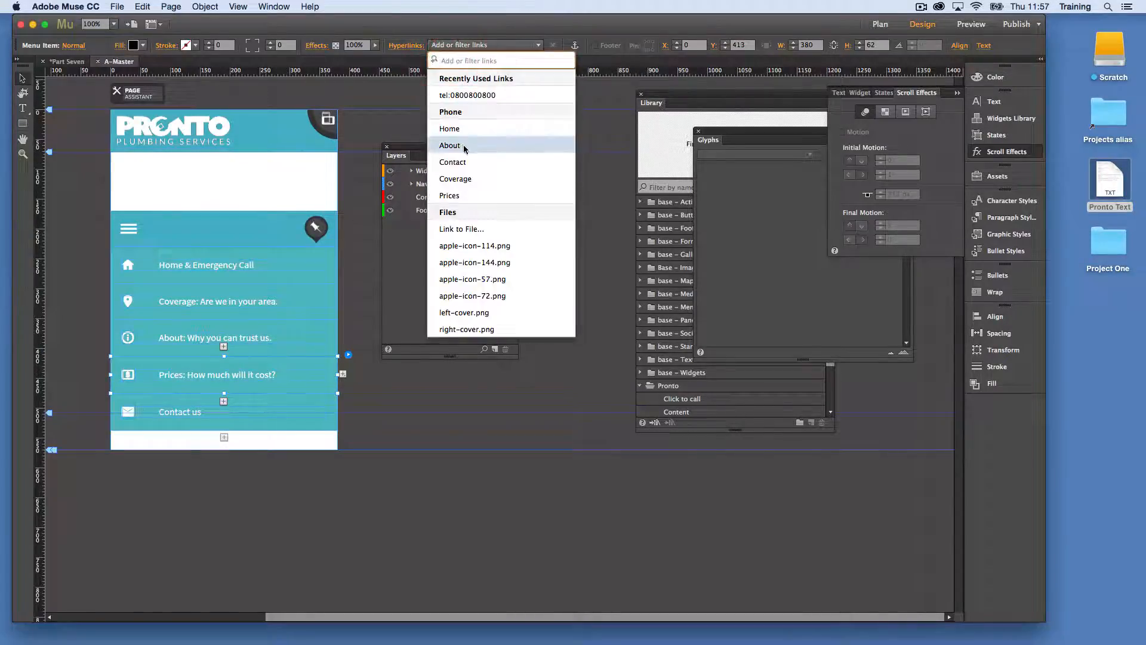
left_click(453, 194)
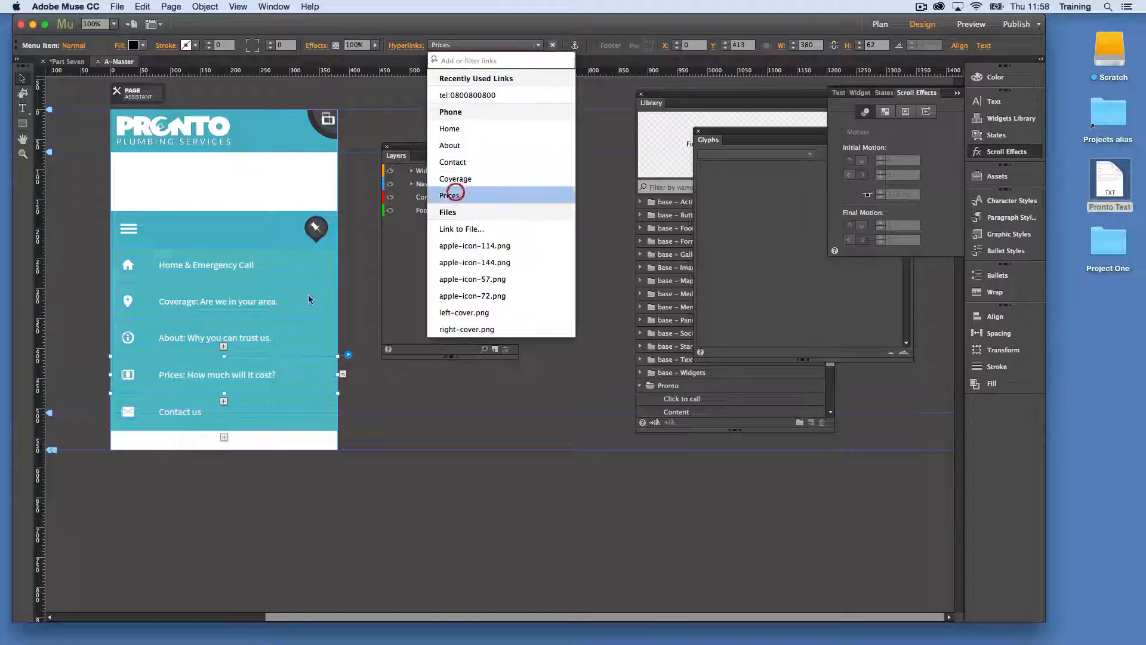
left_click(272, 417)
left_click(464, 45)
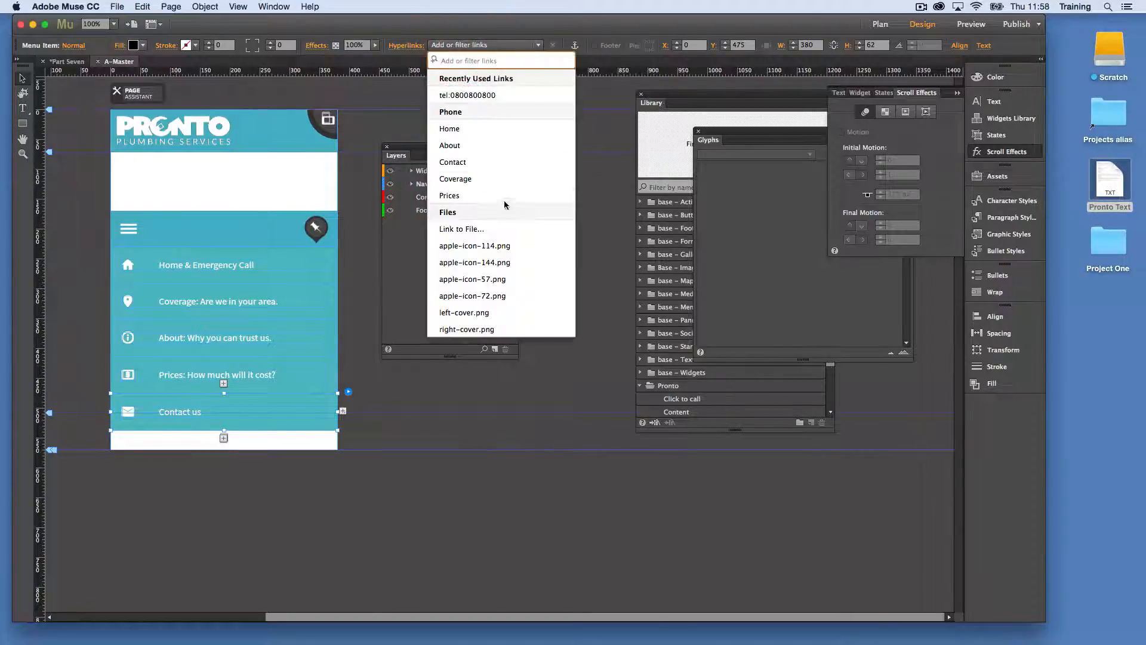
left_click(496, 171)
- Return the collapsed accordion menu to the footer at Y 508 and trim its state button to Y 508 with a height of 62
left_click(263, 230)
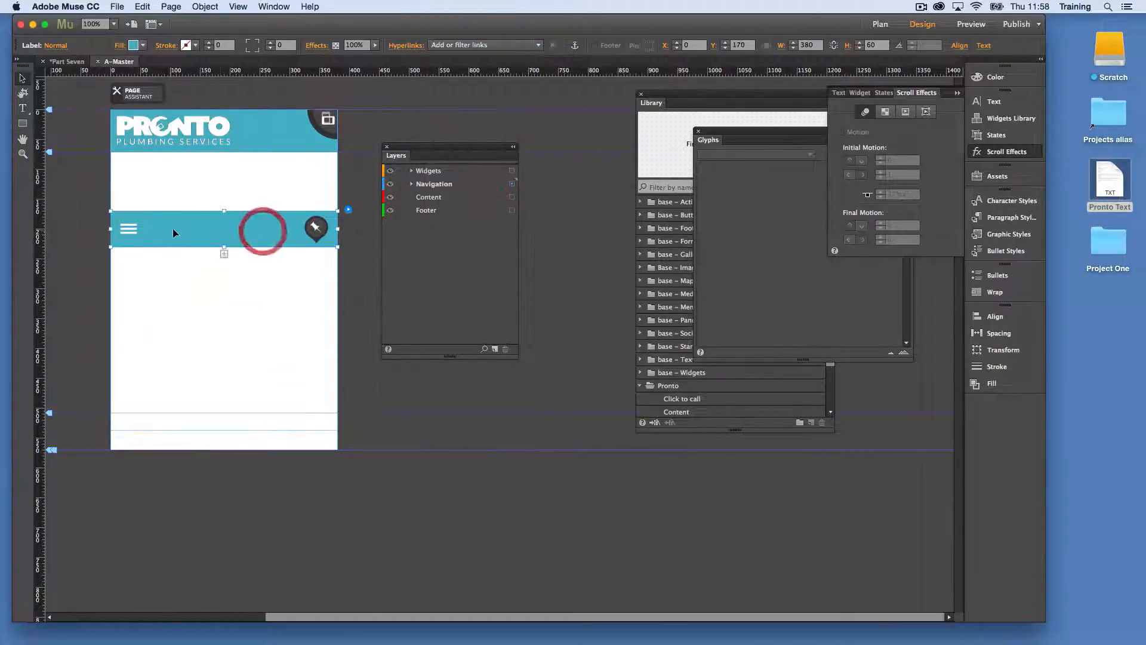
left_click_drag(227, 231, 255, 426)
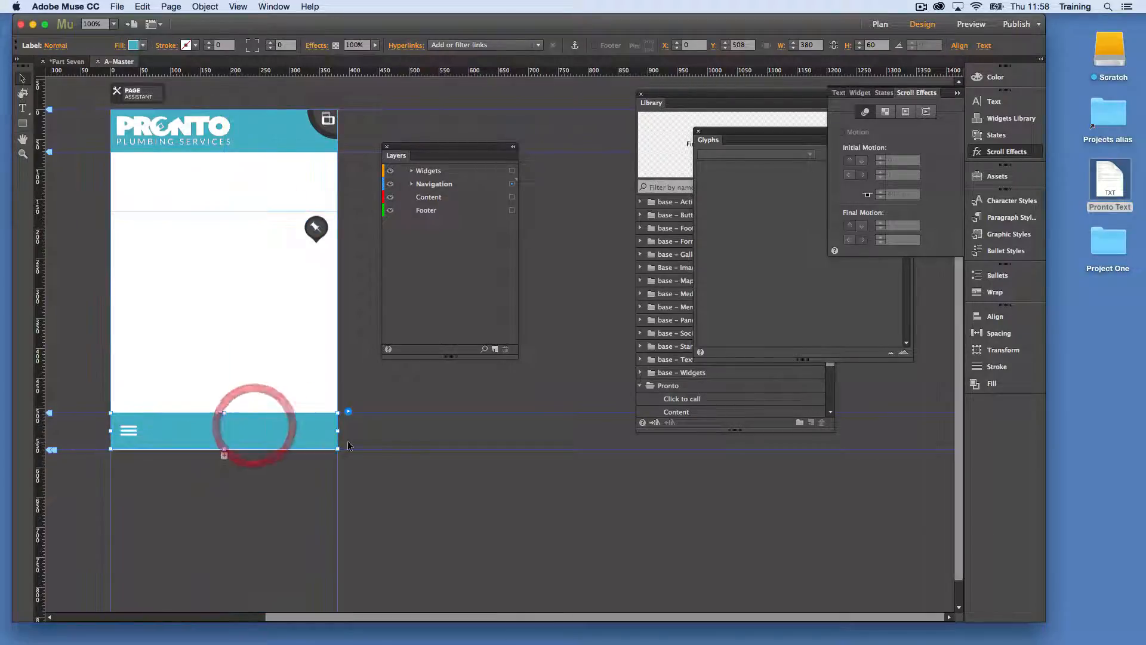
scroll(362, 487, "down", 1)
left_click(225, 486)
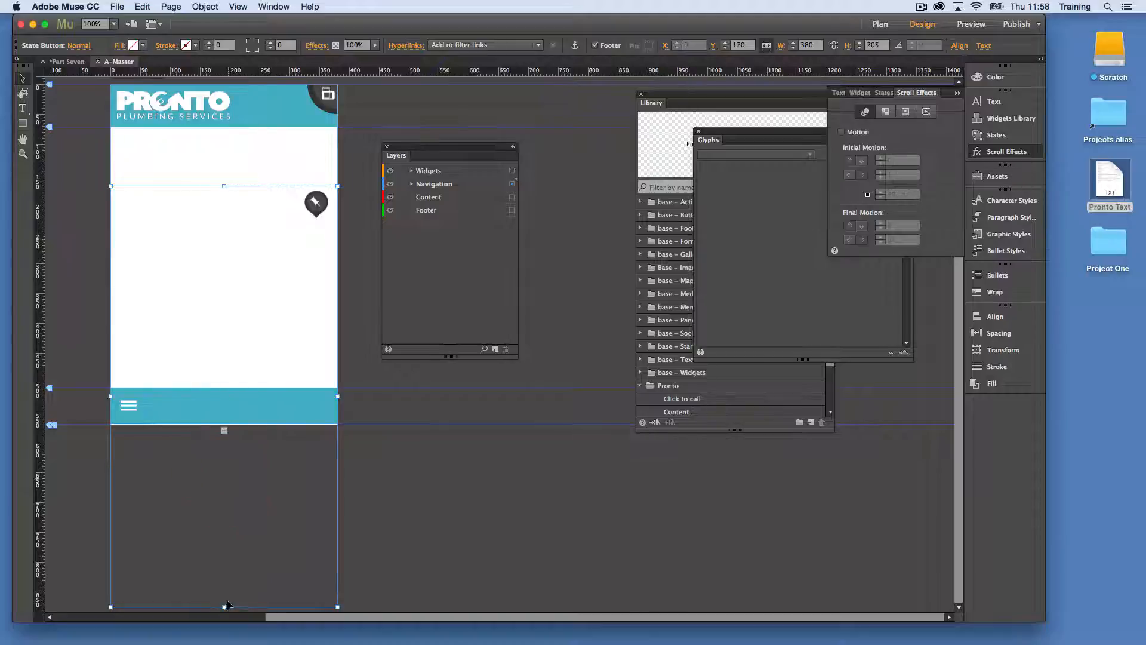
left_click_drag(225, 606, 217, 425)
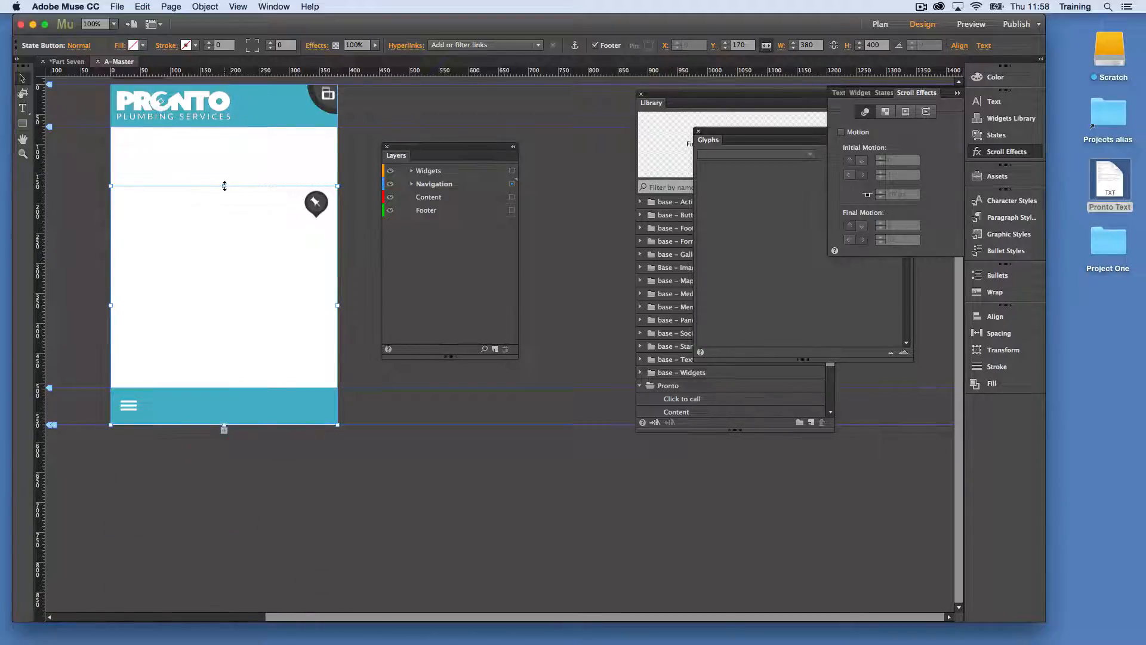
left_click_drag(224, 186, 215, 386)
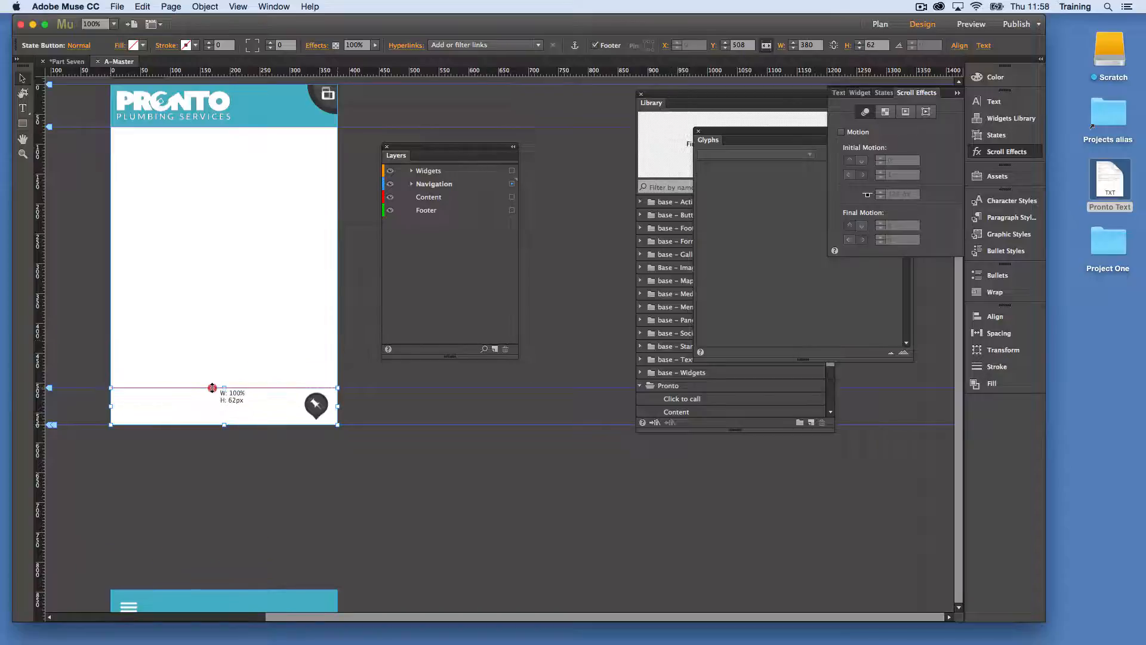
- Move the displaced accordion back up to Y 508 and set its state button's height to 60
left_click_drag(186, 603, 187, 400)
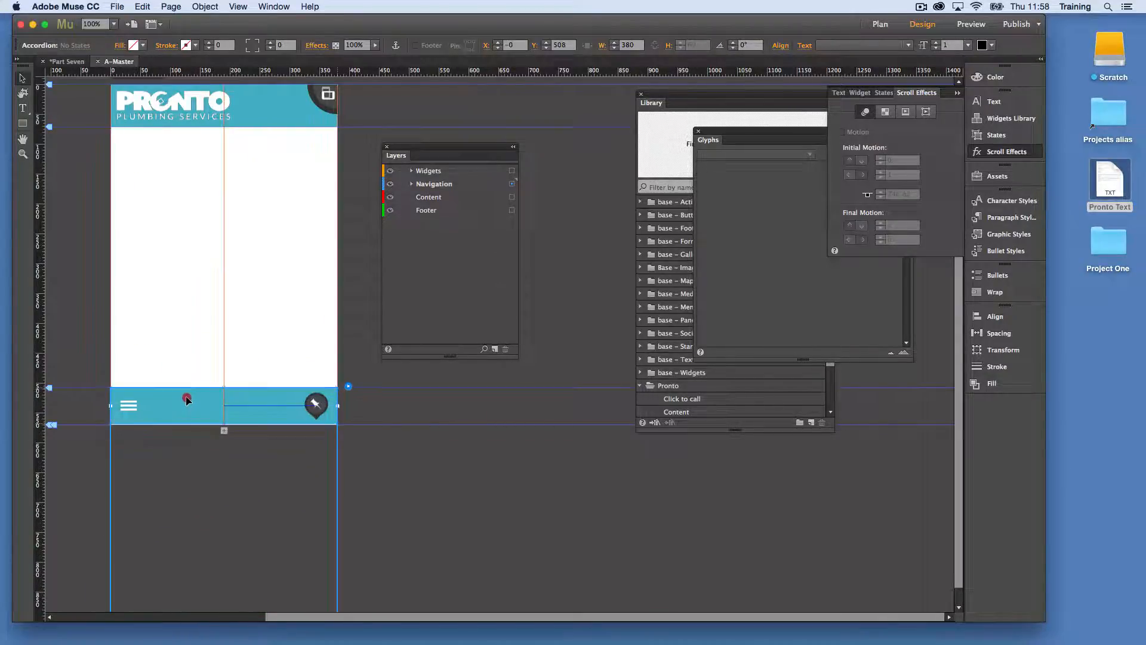
scroll(326, 476, "down", 1)
left_click(260, 508)
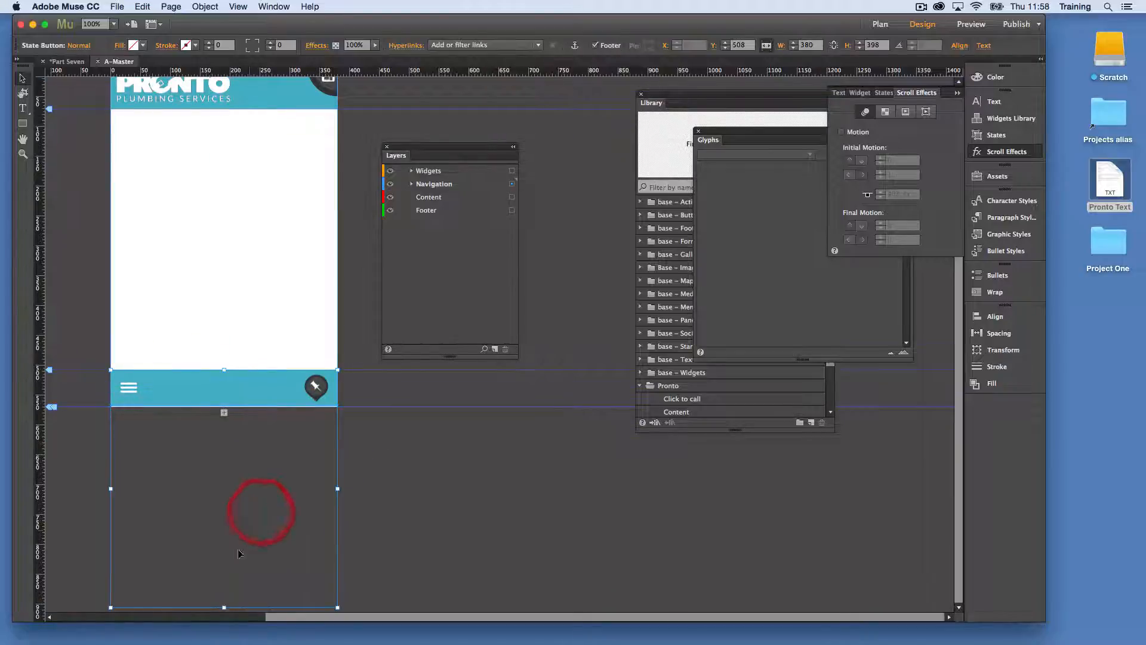
left_click_drag(225, 607, 212, 406)
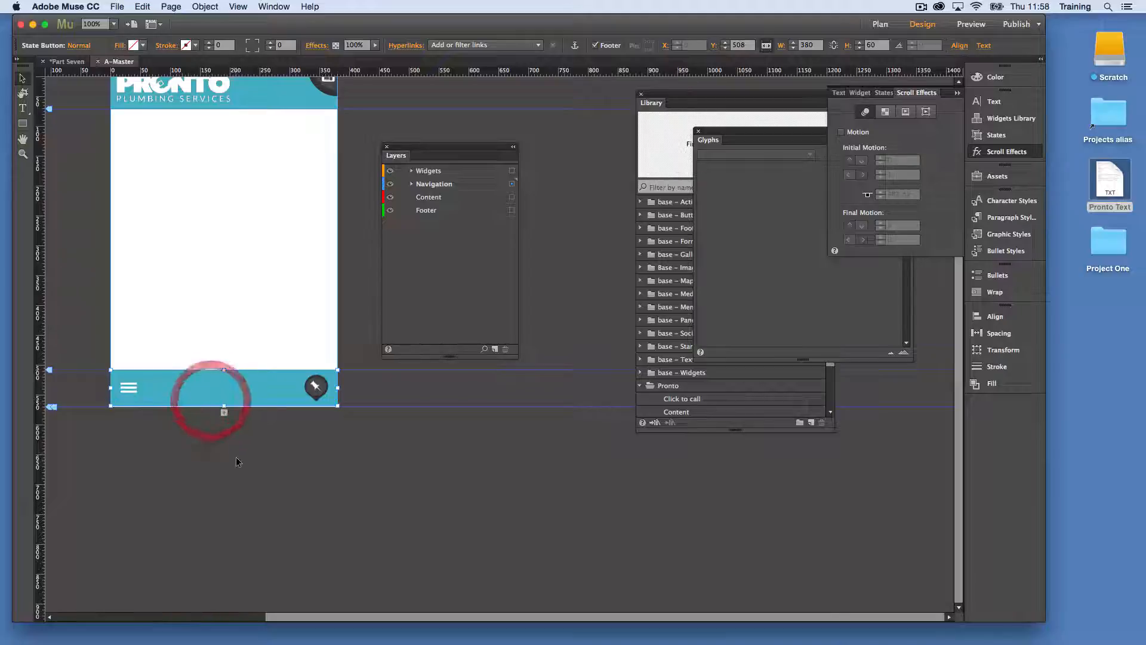
- Nudge the accordion's state button down to Y 510 so its lower edge meets the page bottom
left_click(237, 471)
left_click(260, 405)
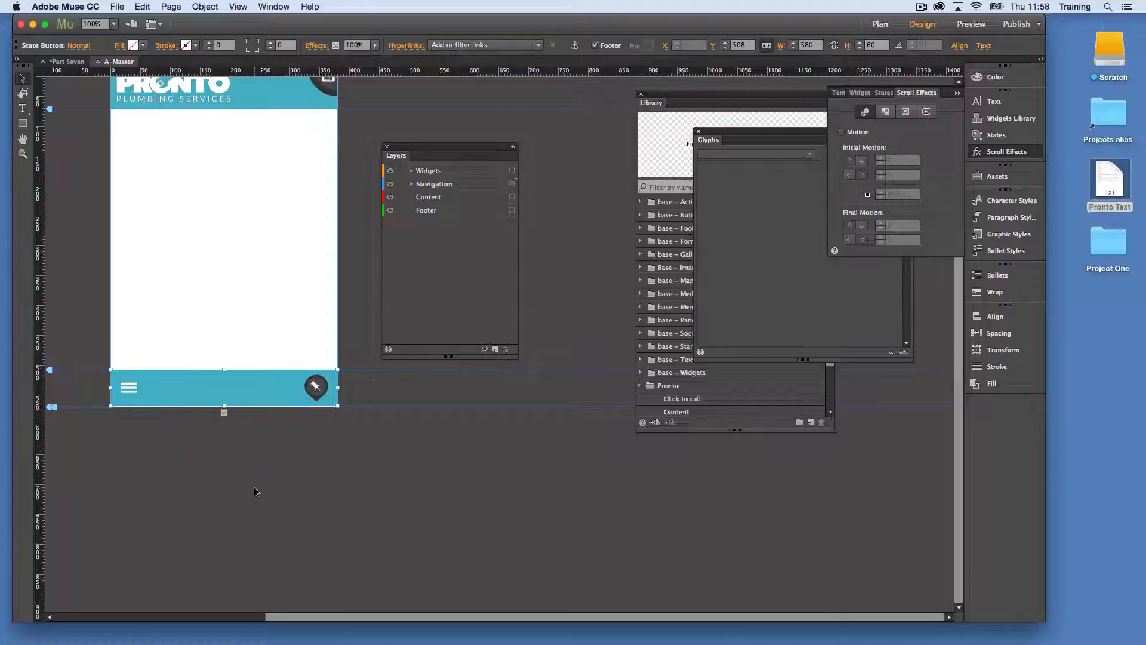
key("Down")
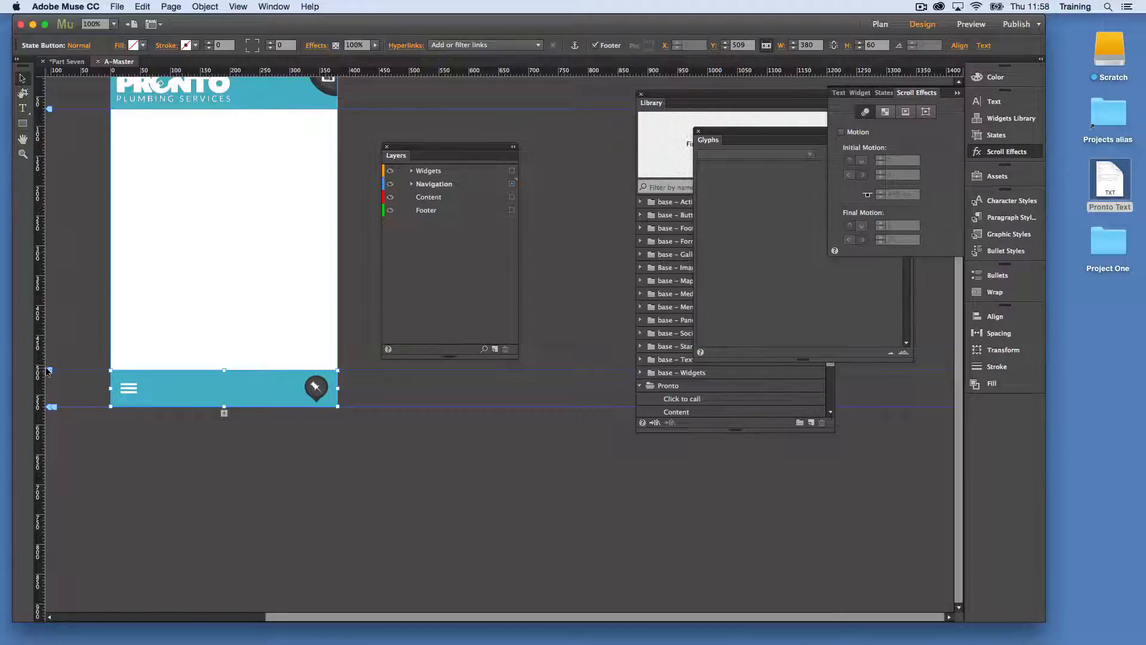
mouse_move(48, 371)
left_mouse_down()
mouse_move(58, 363)
mouse_move(57, 373)
left_mouse_up()
left_click(22, 154)
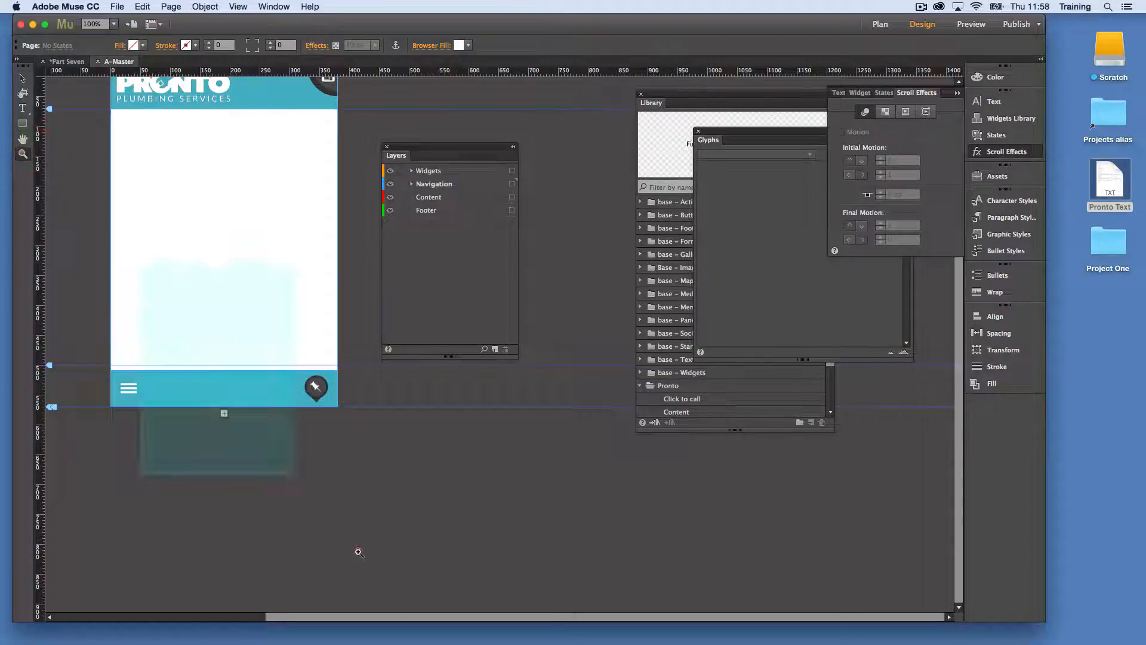
left_click(358, 552)
left_click(279, 289)
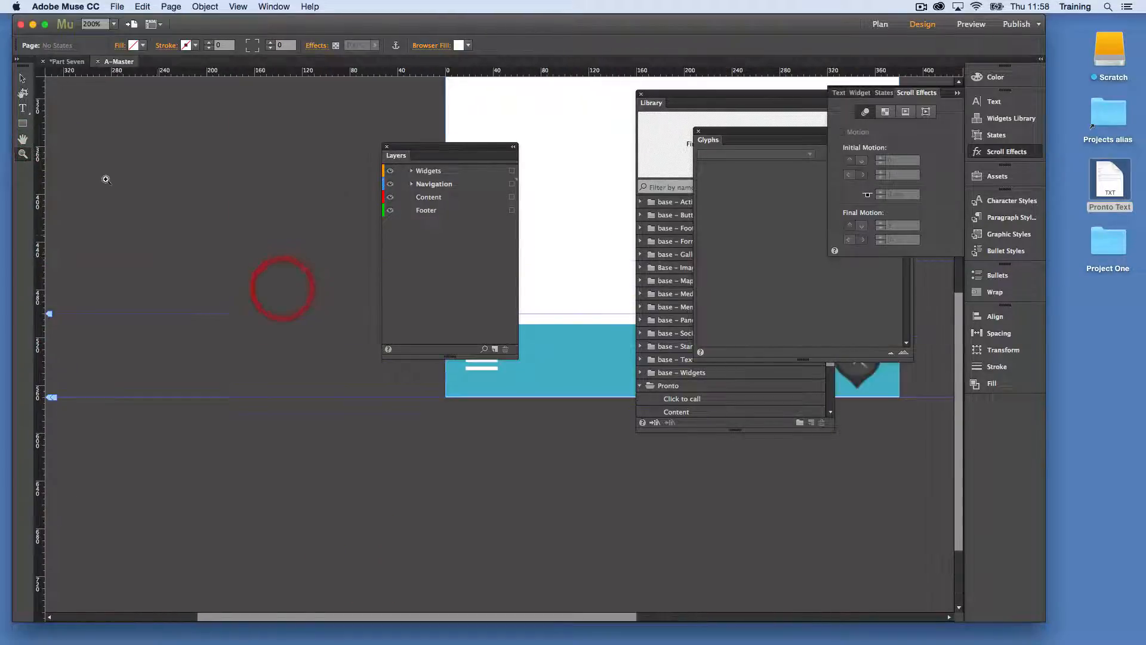
left_click(615, 366)
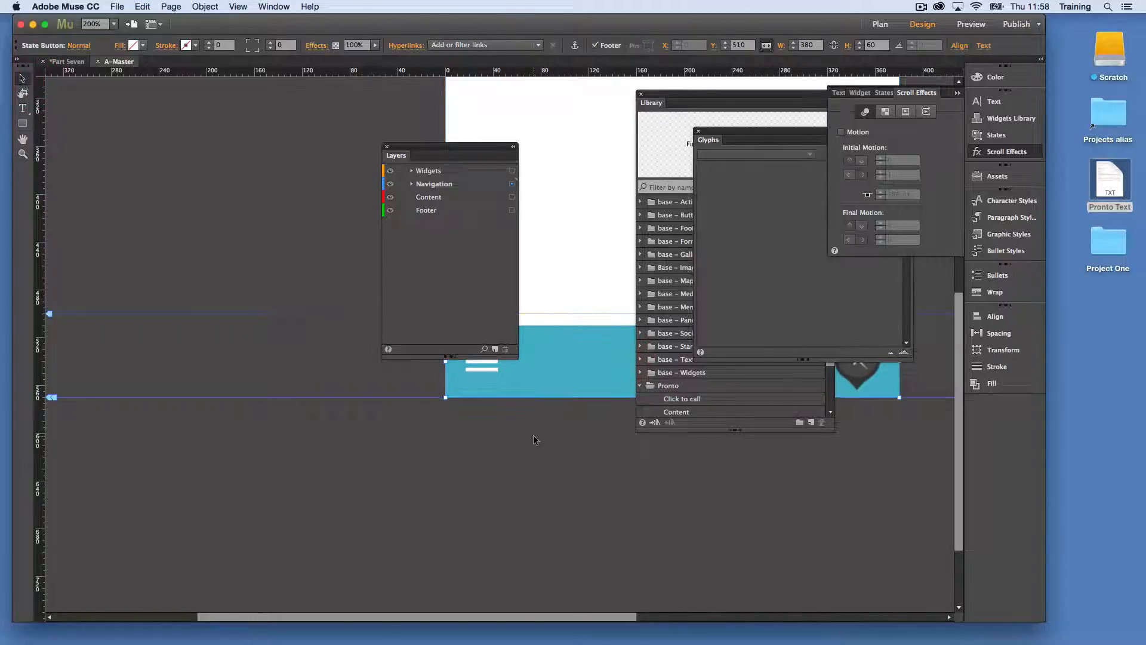
- Move the Layers panel away from the footer and align the footer guide with the state button's upper edge
left_click(533, 431)
left_click_drag(470, 146, 350, 125)
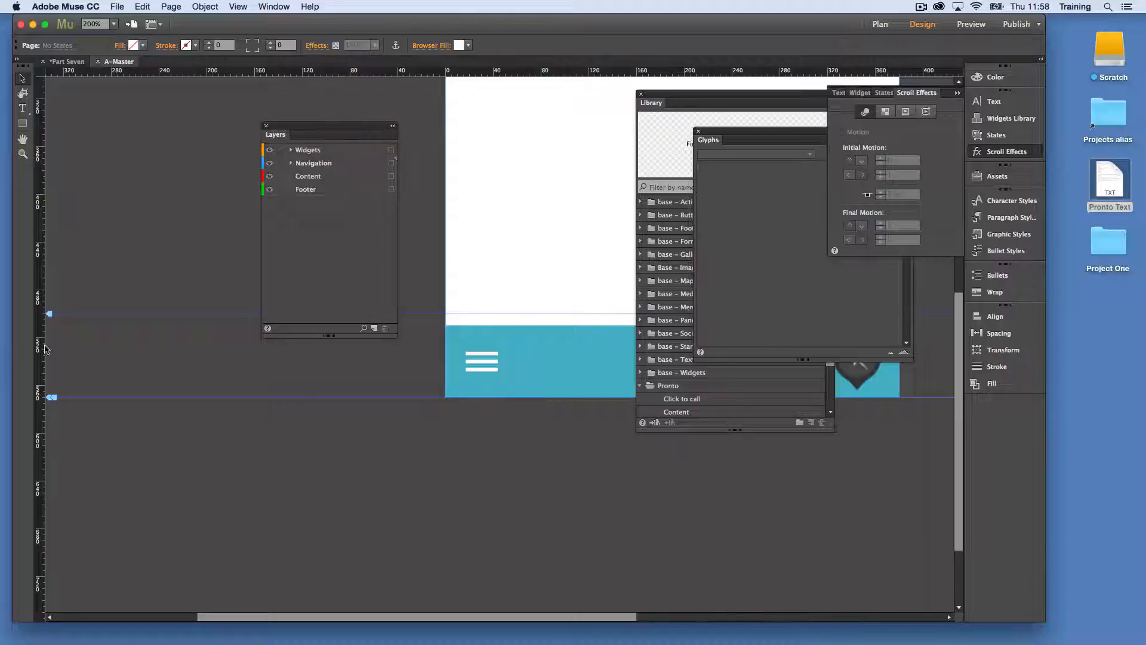
left_click_drag(51, 314, 61, 325)
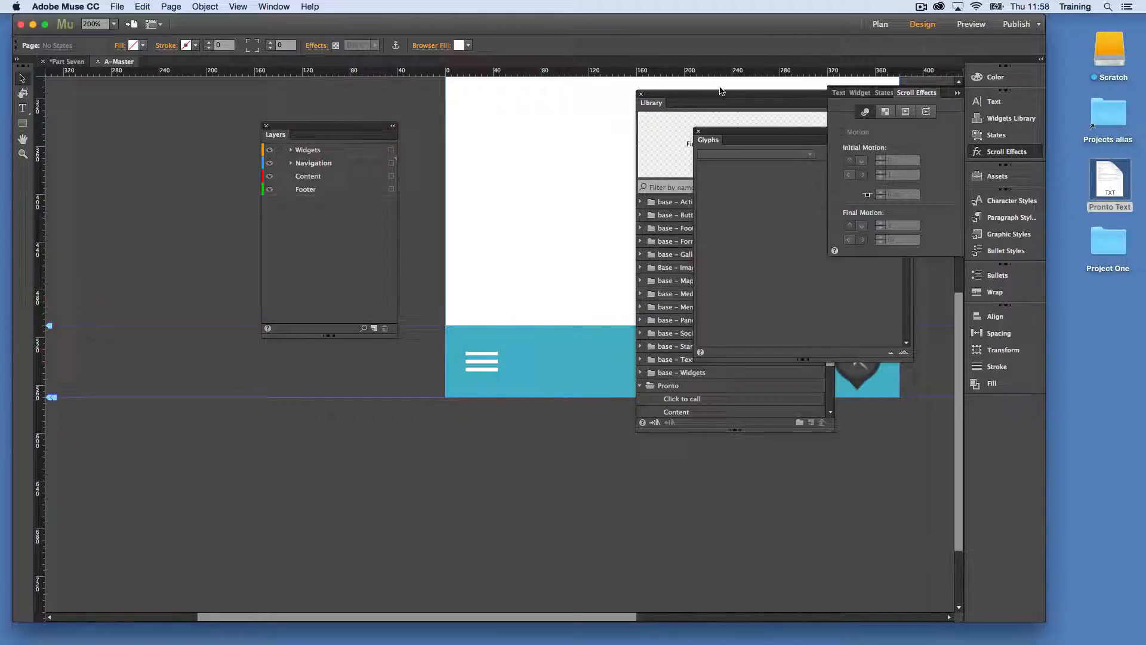
- Close the Library, Glyphs and Layers panels and collapse the Scroll Effects panel
left_click(643, 95)
left_click(697, 130)
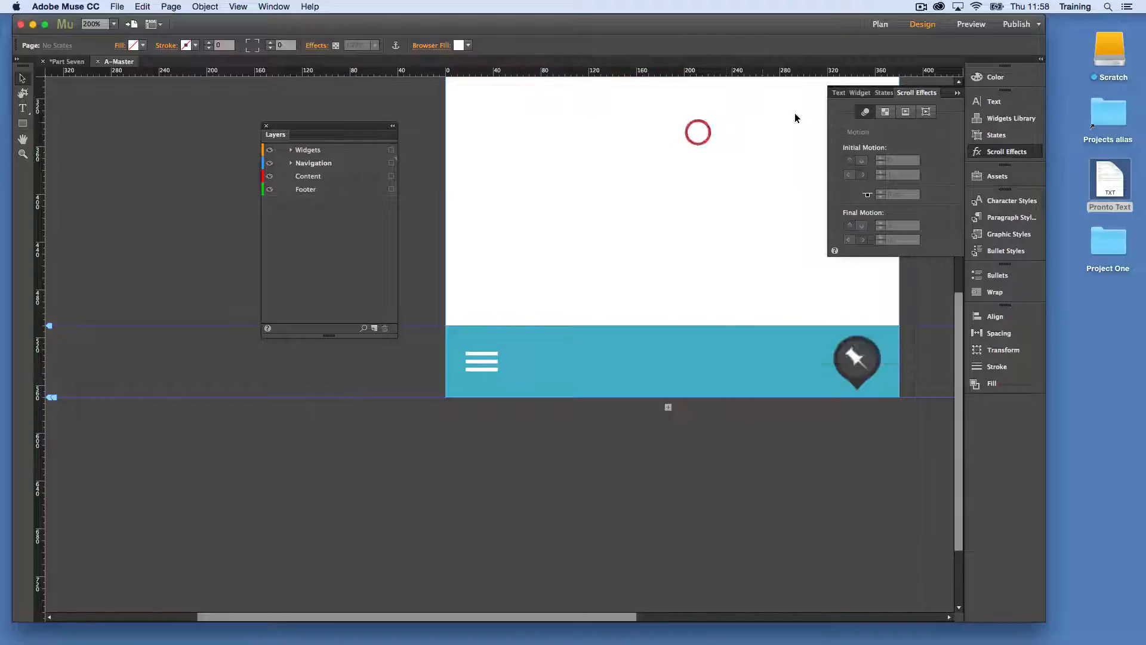
left_click(949, 91)
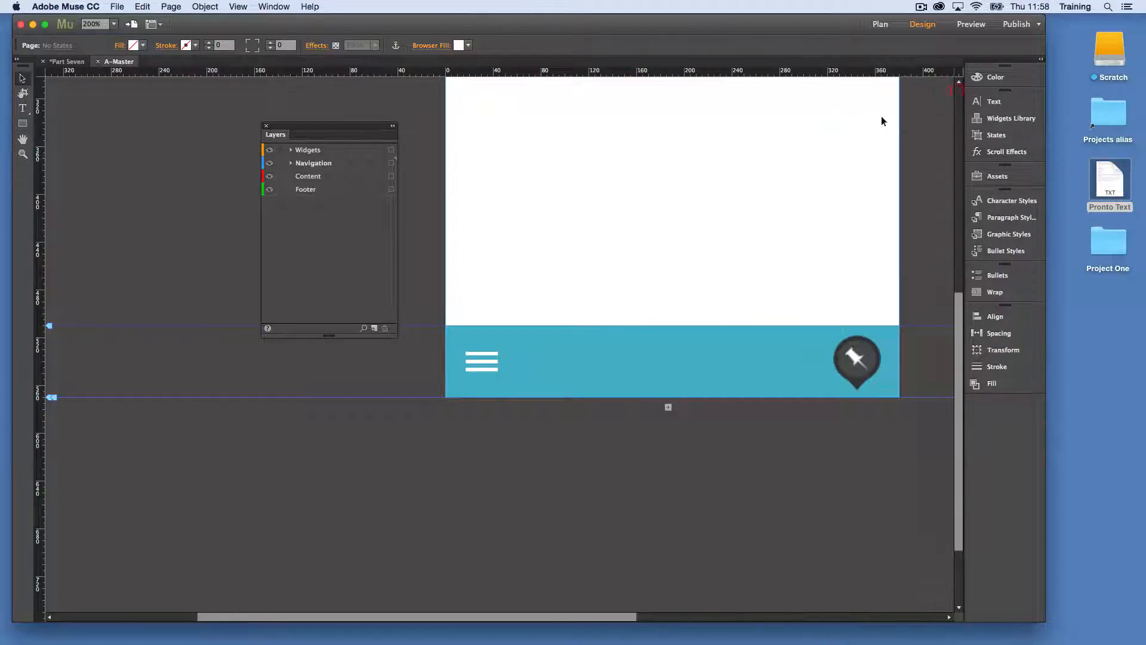
left_click(267, 126)
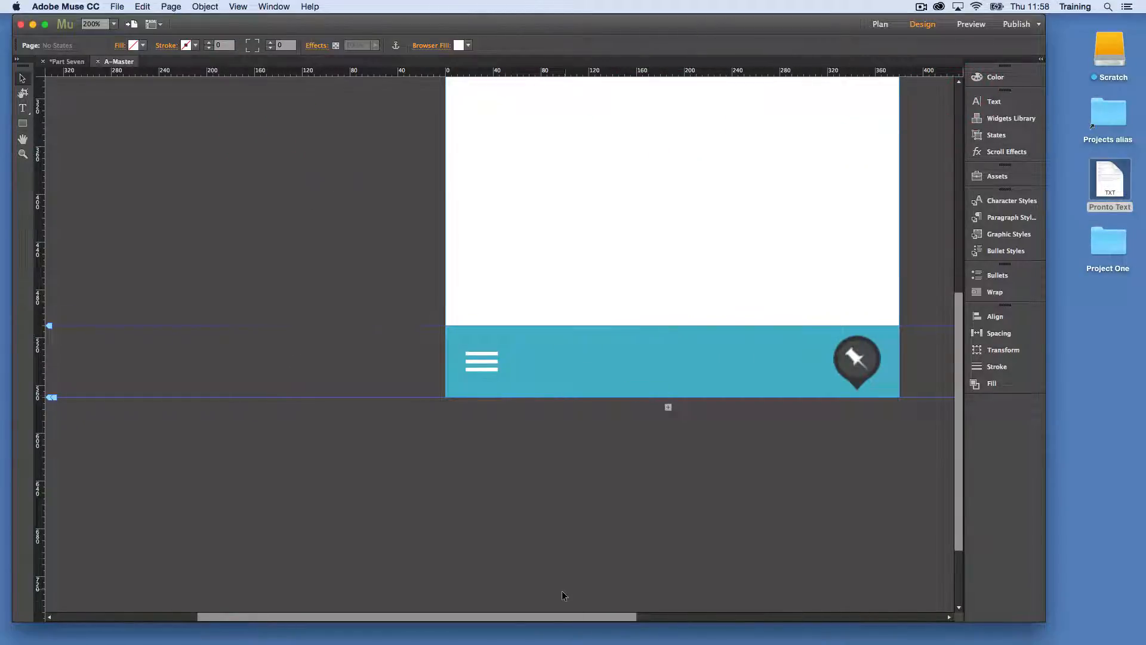
- Check the finished A-Master header and footer, then close the master and open the Home page
left_click_drag(599, 617, 744, 617)
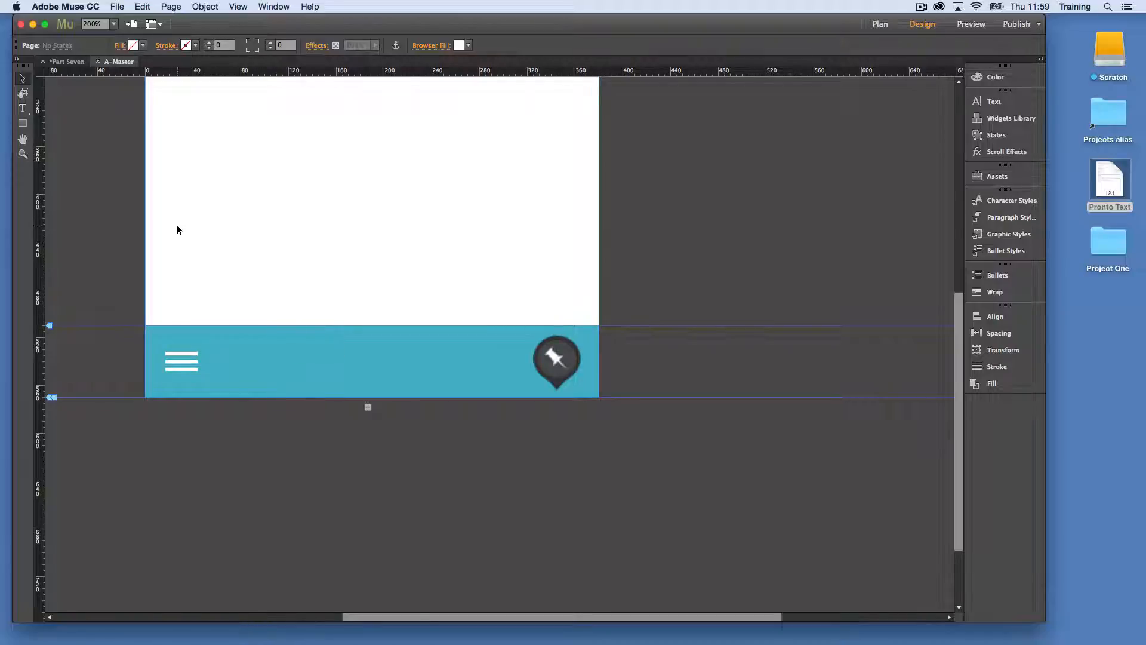
scroll(281, 278, "up", 10)
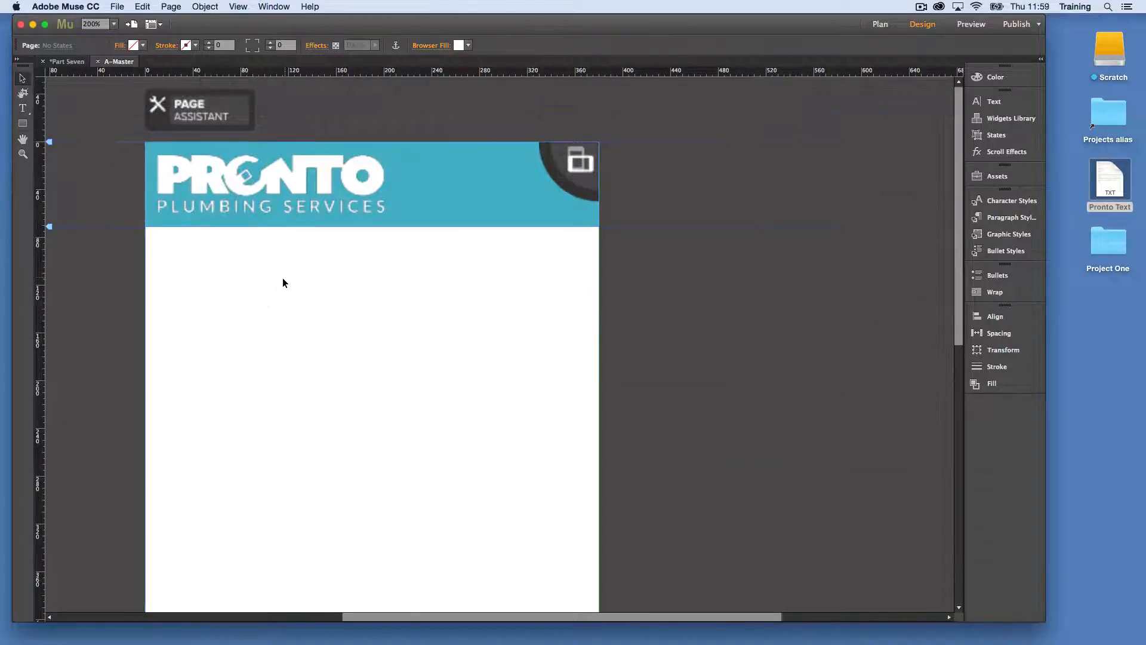
scroll(286, 276, "down", 10)
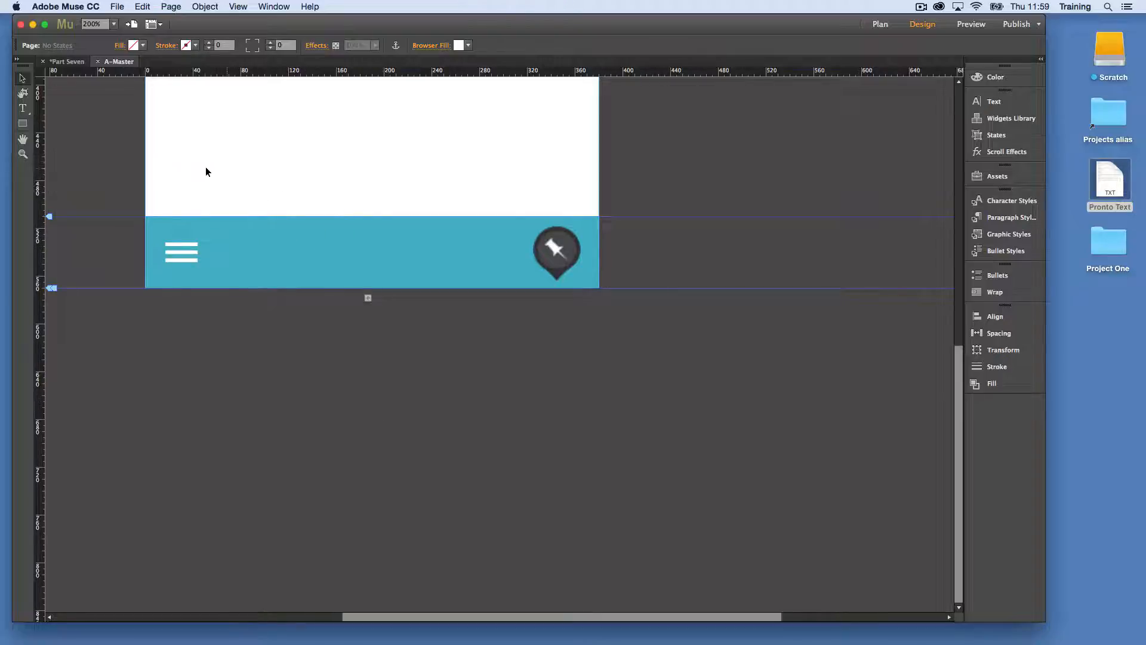
double_click(23, 154)
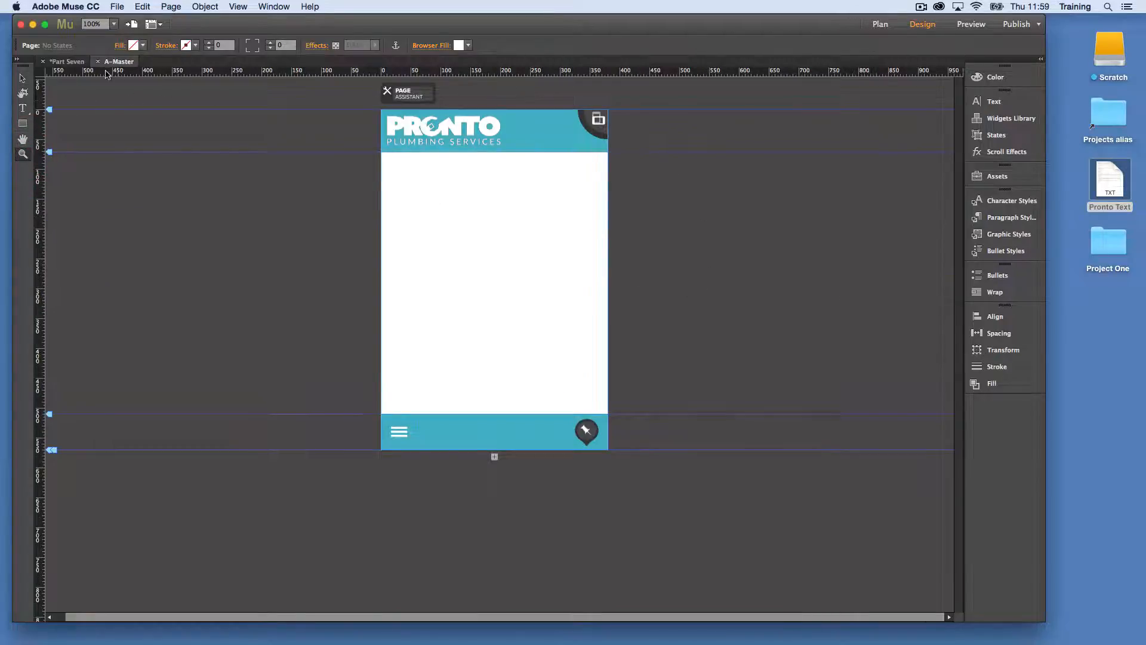
left_click(98, 62)
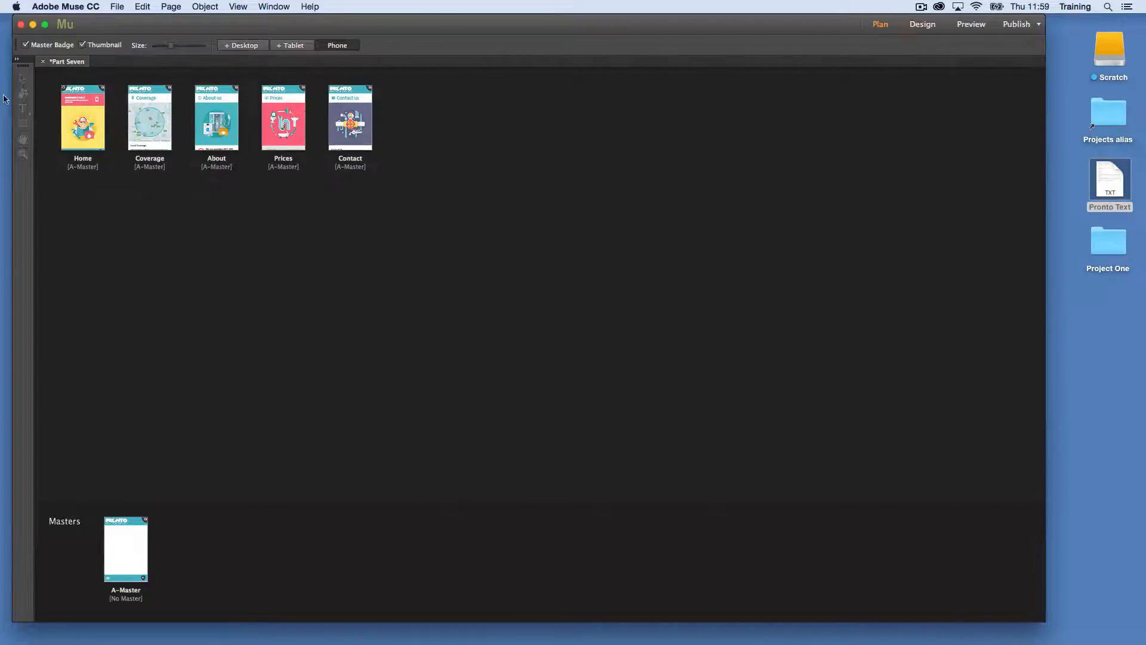
double_click(84, 118)
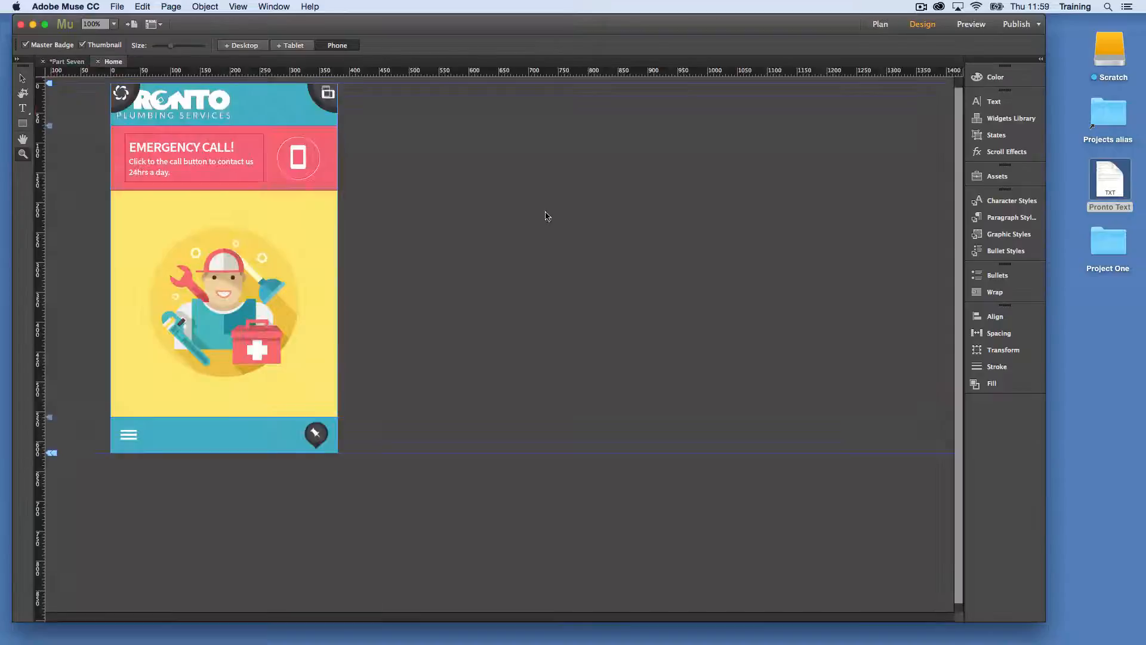
- Preview the Home page, follow the footer menu's Coverage link and look through the Coverage page
left_click(971, 24)
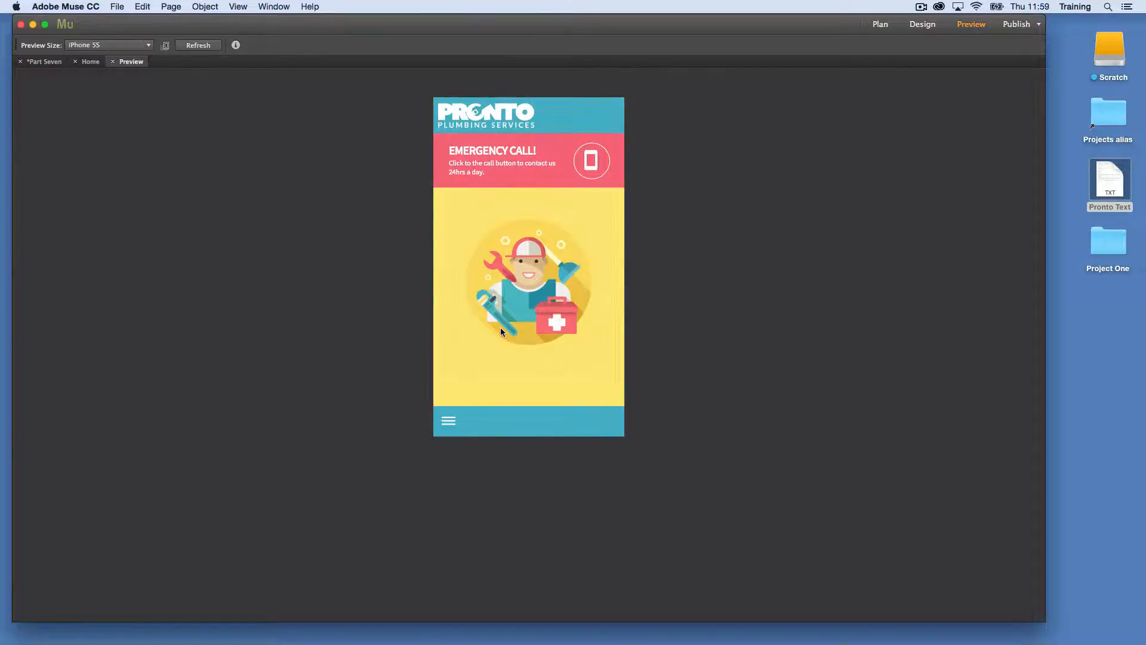
left_click(465, 423)
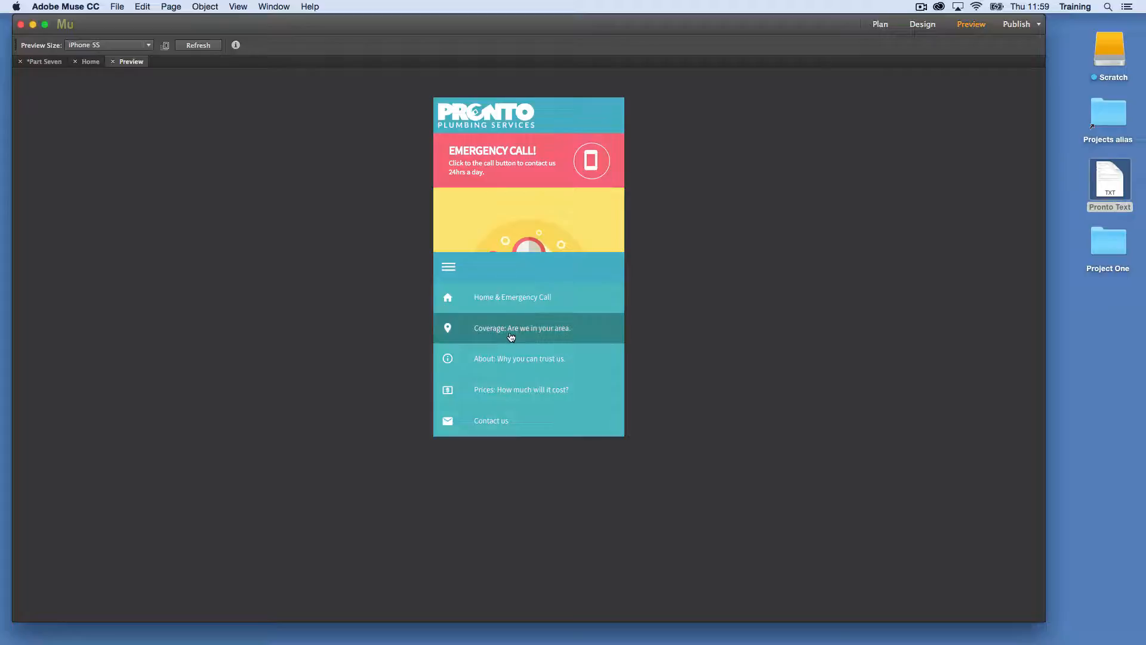
left_click(509, 331)
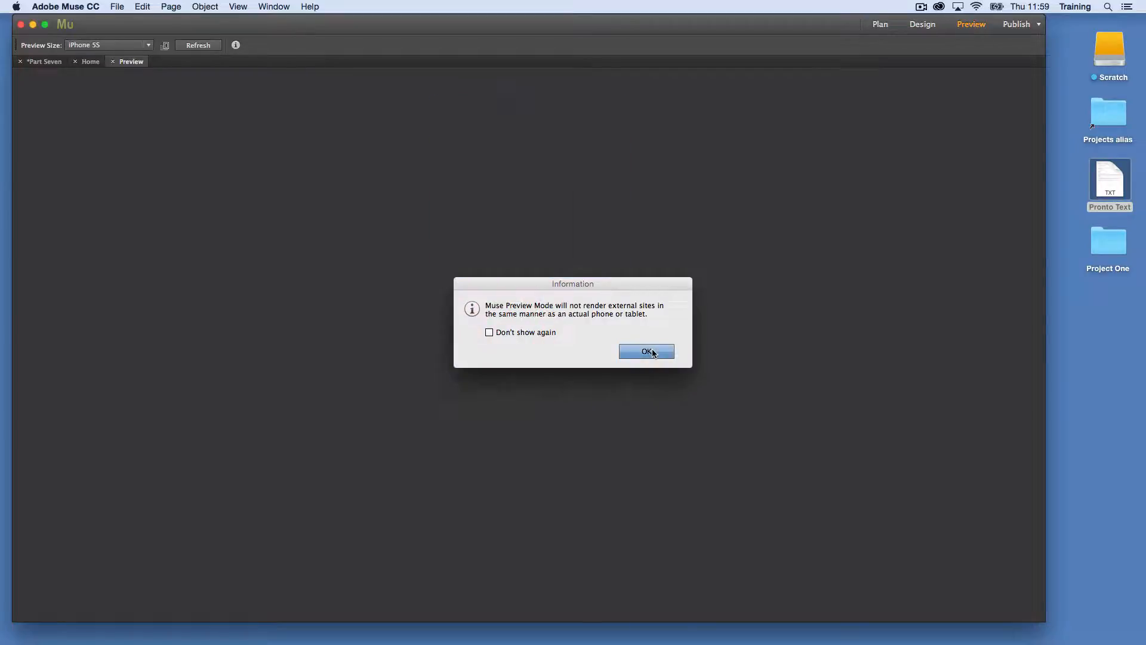
left_click(651, 350)
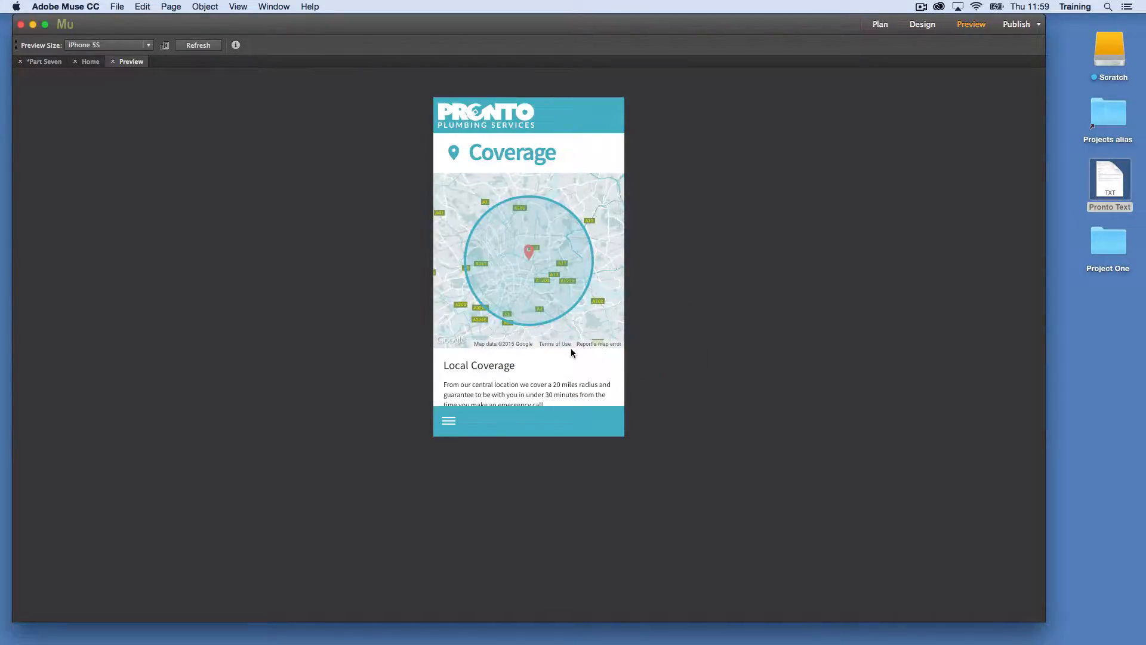
scroll(571, 349, "down", 5)
- Follow the footer menu's About link in the preview and look through the About us page
left_click(492, 414)
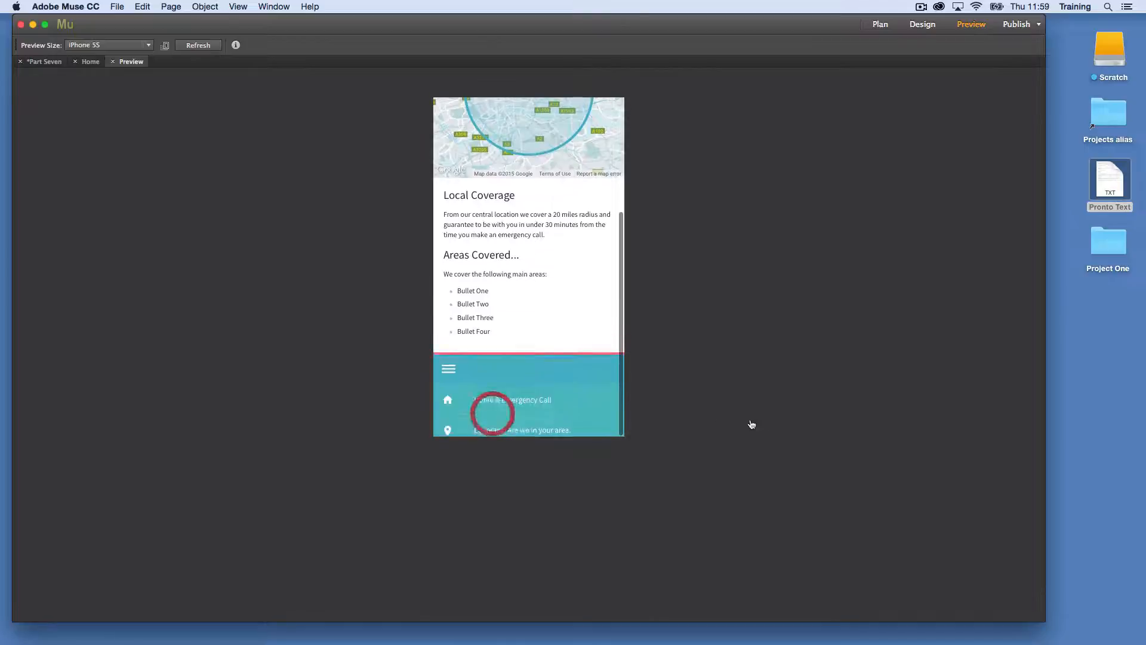
left_click(530, 360)
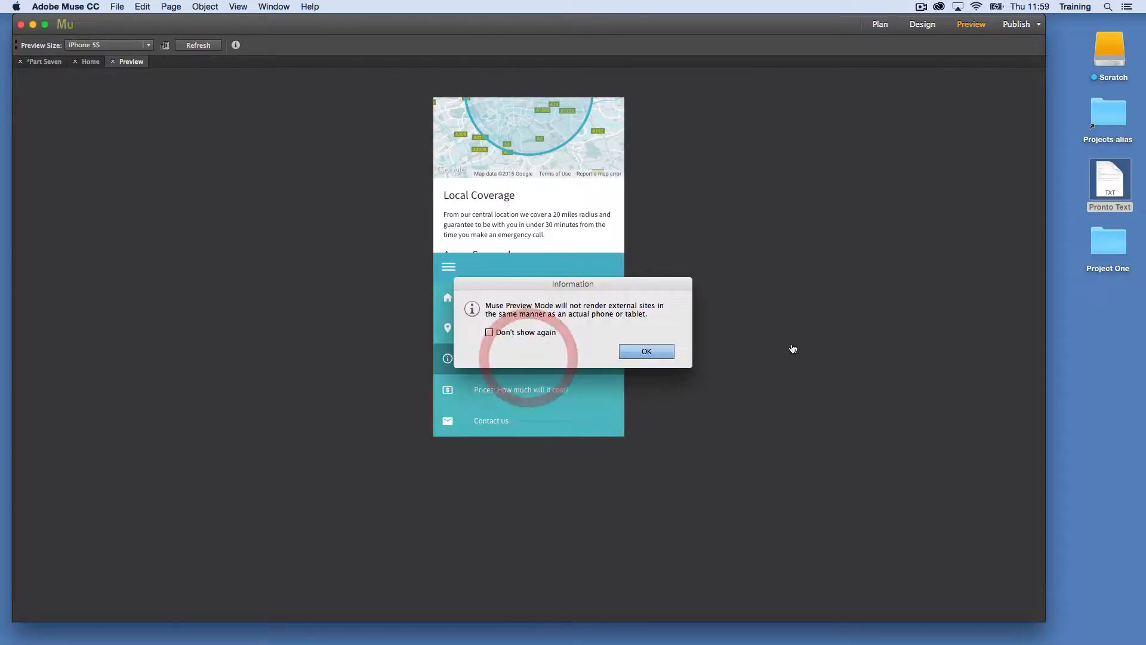
left_click(657, 355)
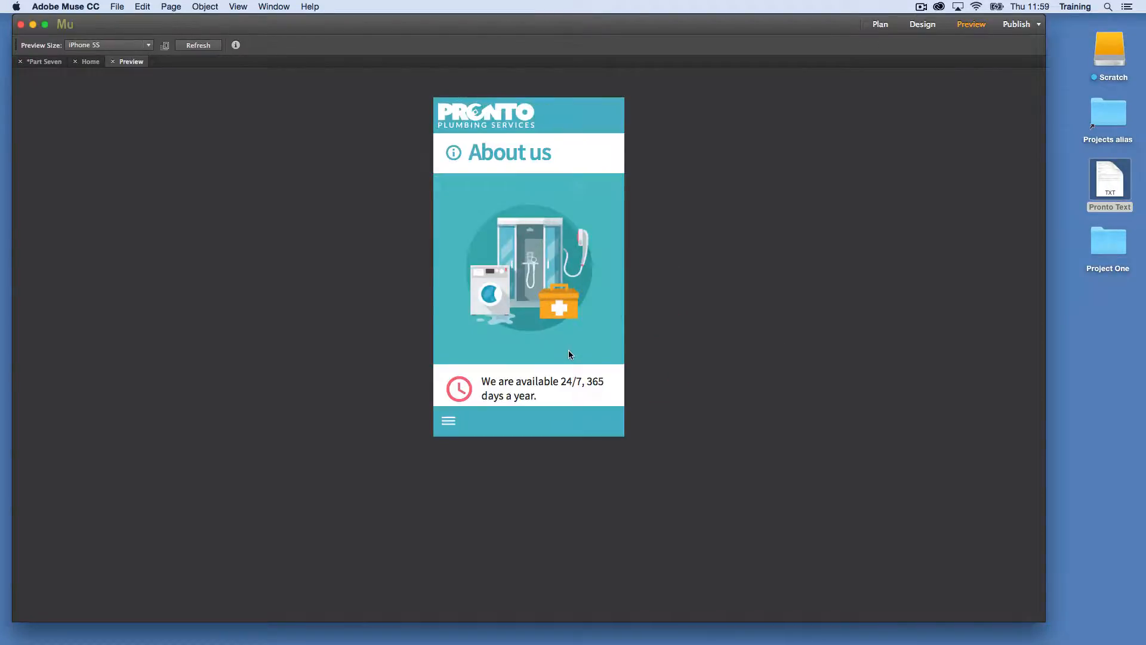
scroll(569, 354, "down", 15)
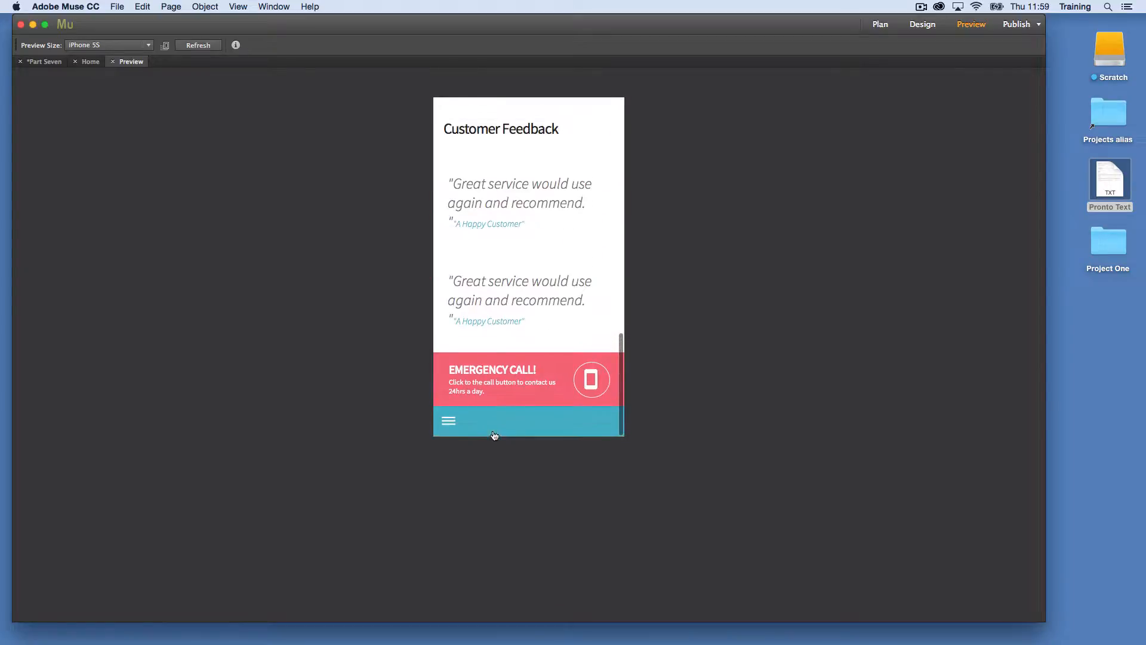
- Follow the footer menu's Prices link in the preview and look through the Prices page
left_click(494, 423)
left_click(512, 393)
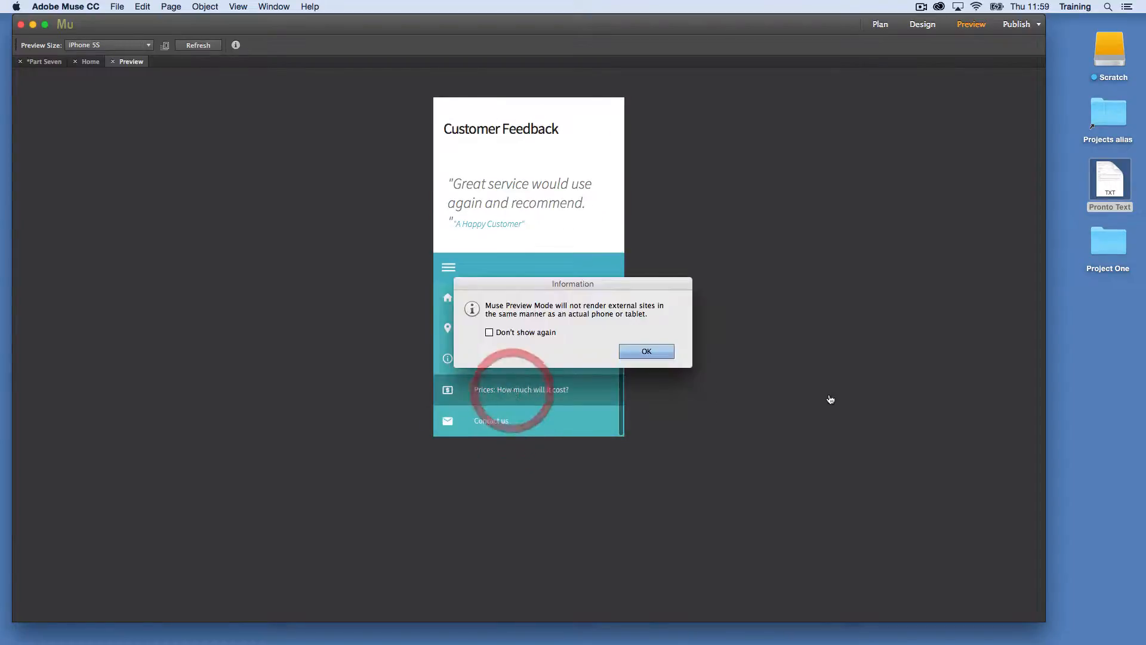
left_click(646, 353)
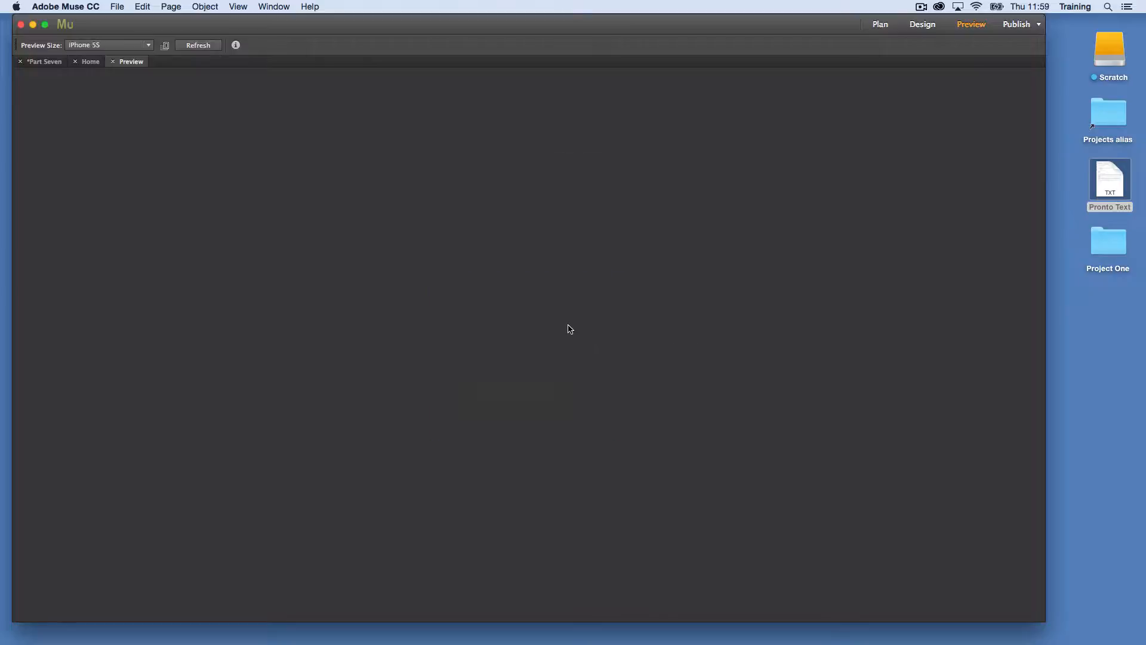
scroll(567, 315, "down", 4)
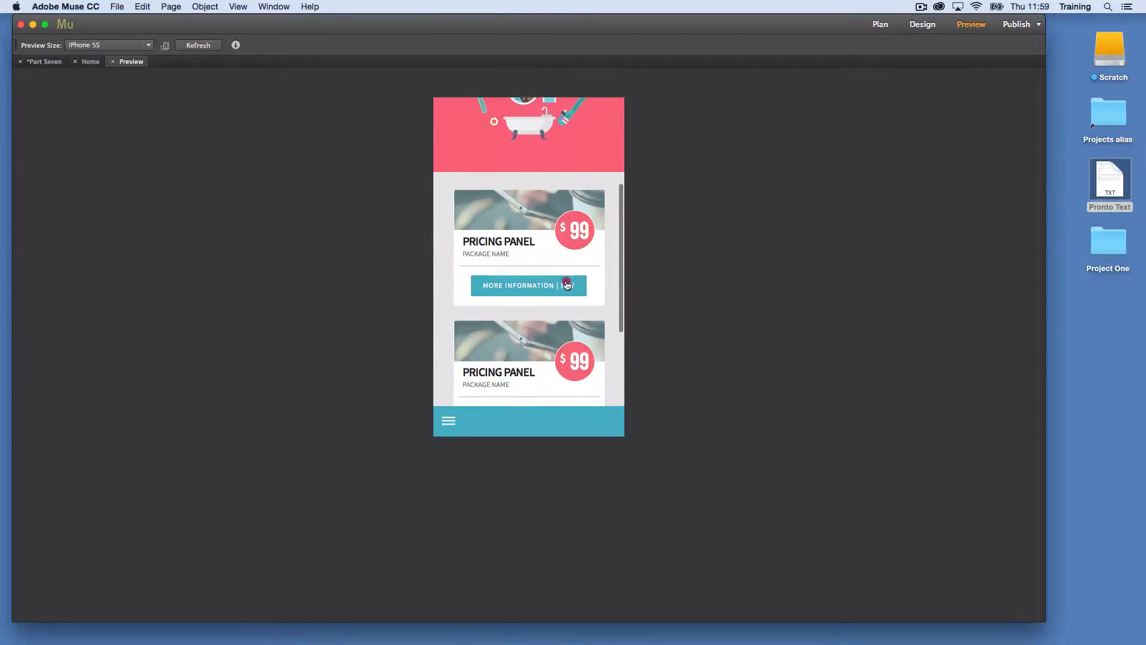
- Test the first pricing panel's More Information | Buy button in the preview and follow the footer menu's Contact us link
left_click(565, 285)
left_click(565, 284)
left_click(452, 418)
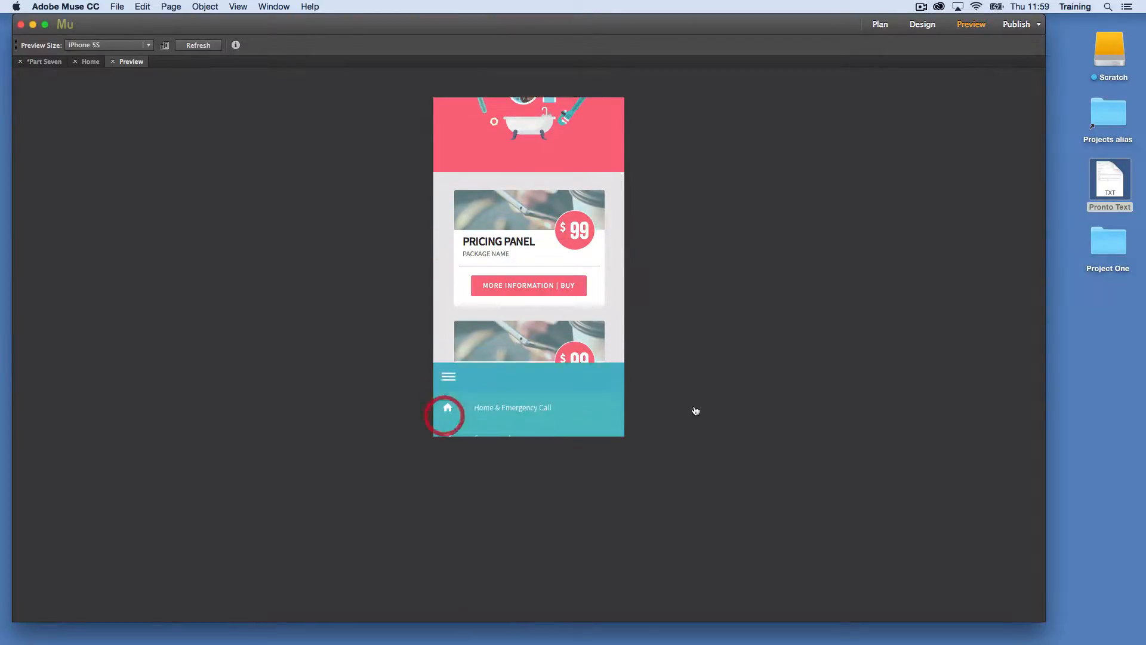
left_click(493, 419)
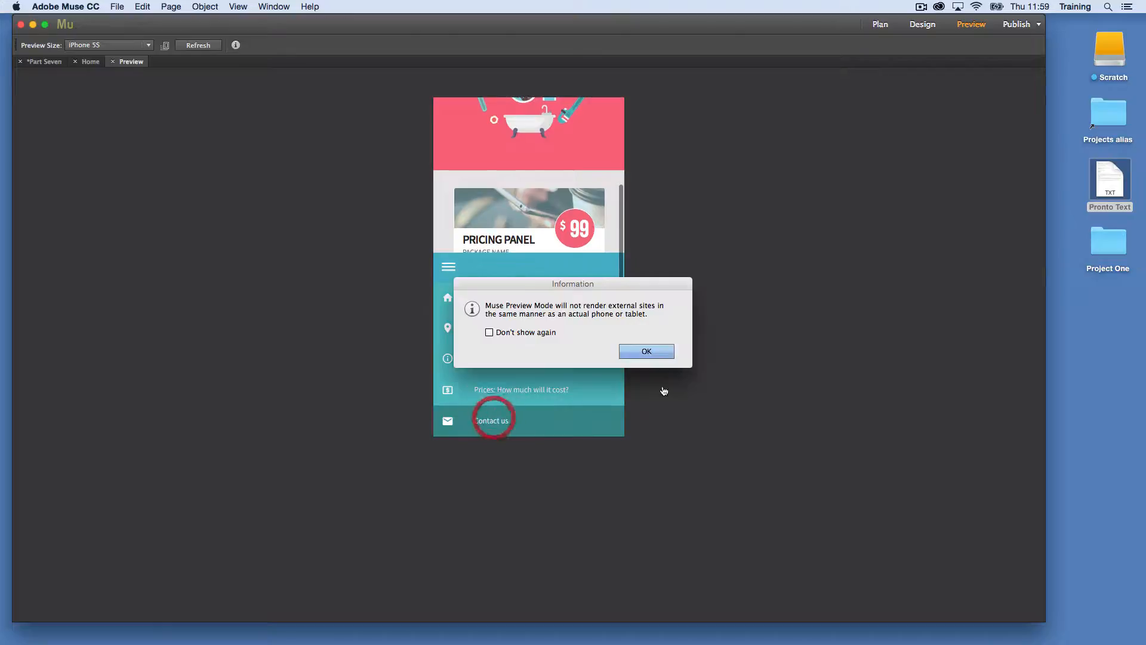
left_click(659, 351)
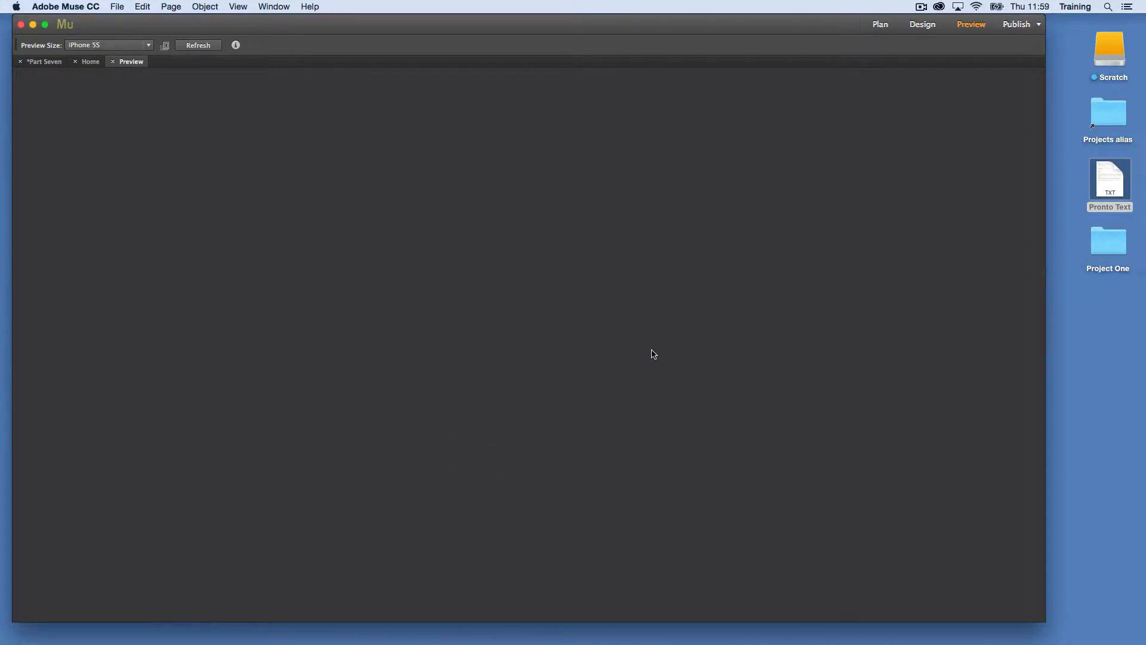
- Look through the Contact us page in the preview, from the header down to the contact form and emergency call banner
scroll(579, 290, "down", 3)
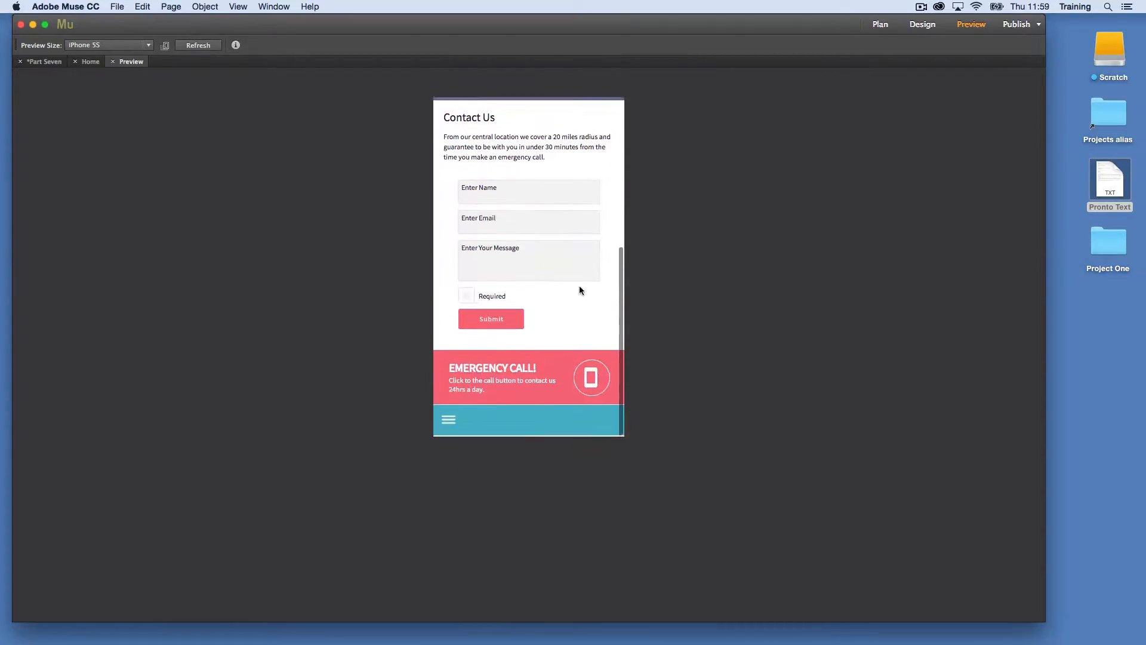
scroll(519, 215, "up", 5)
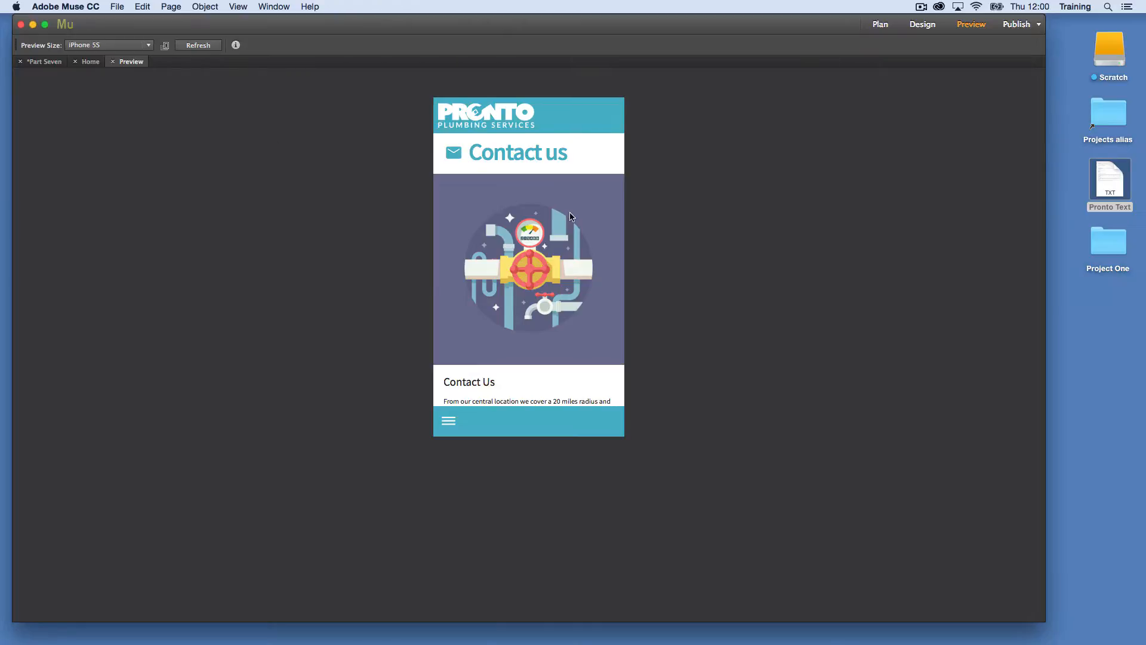
scroll(570, 217, "down", 10)
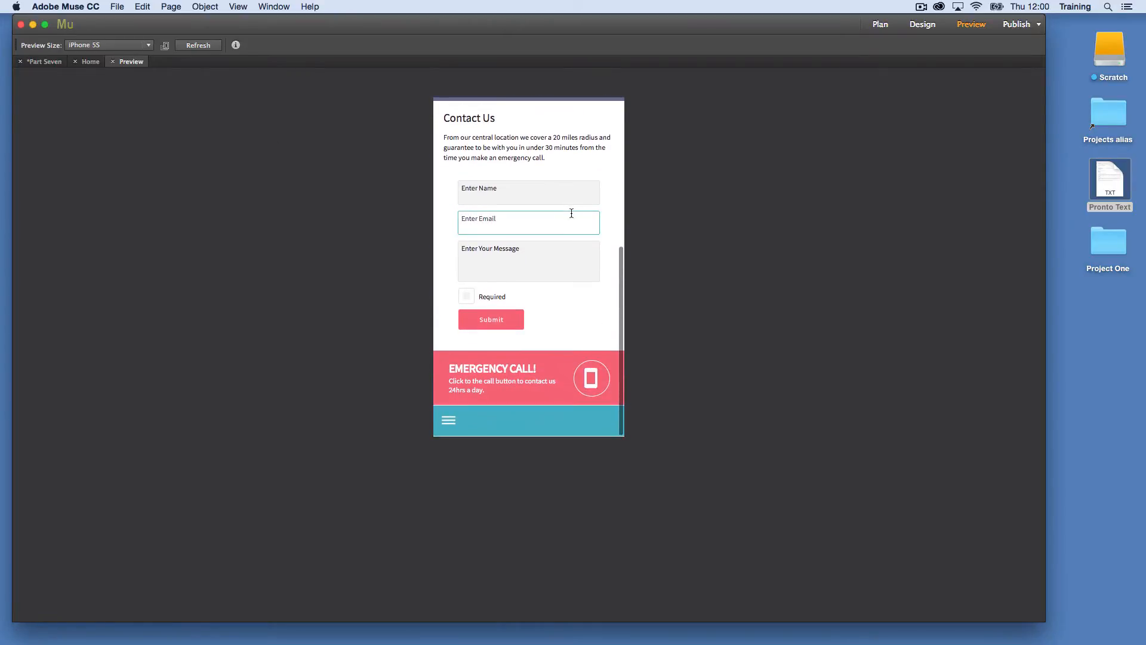
scroll(541, 224, "up", 8)
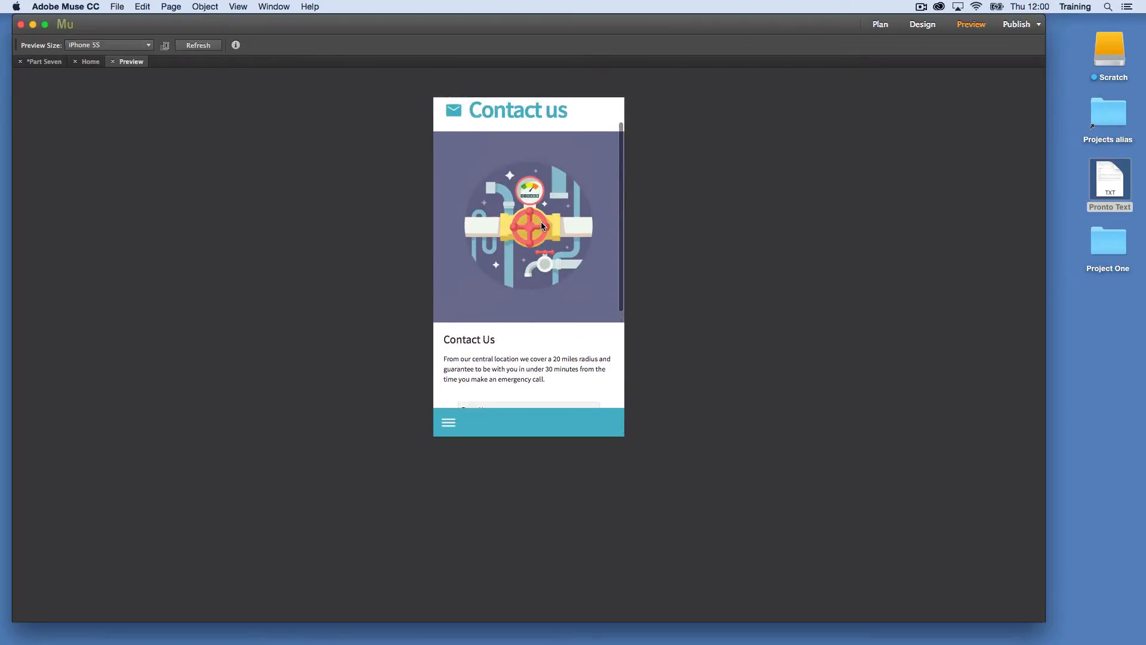
scroll(542, 226, "up", 2)
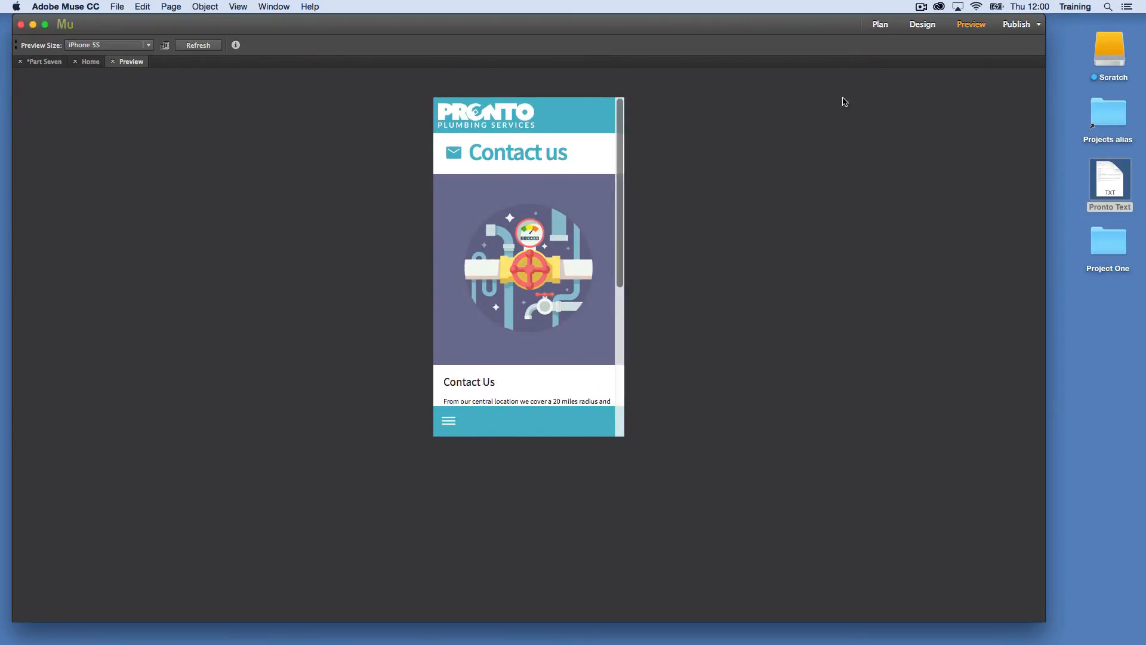